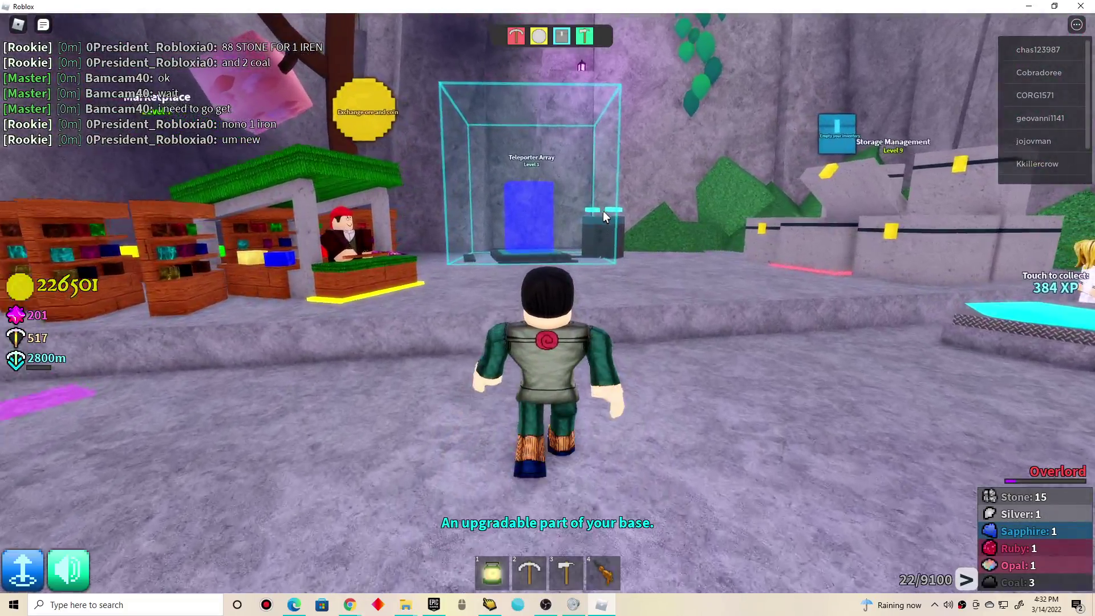
Walk to the Data & Analysis station and check its upgrade cost.
key("Right")
key("Right")
key("Right")
key("w")
left_click(756, 254)
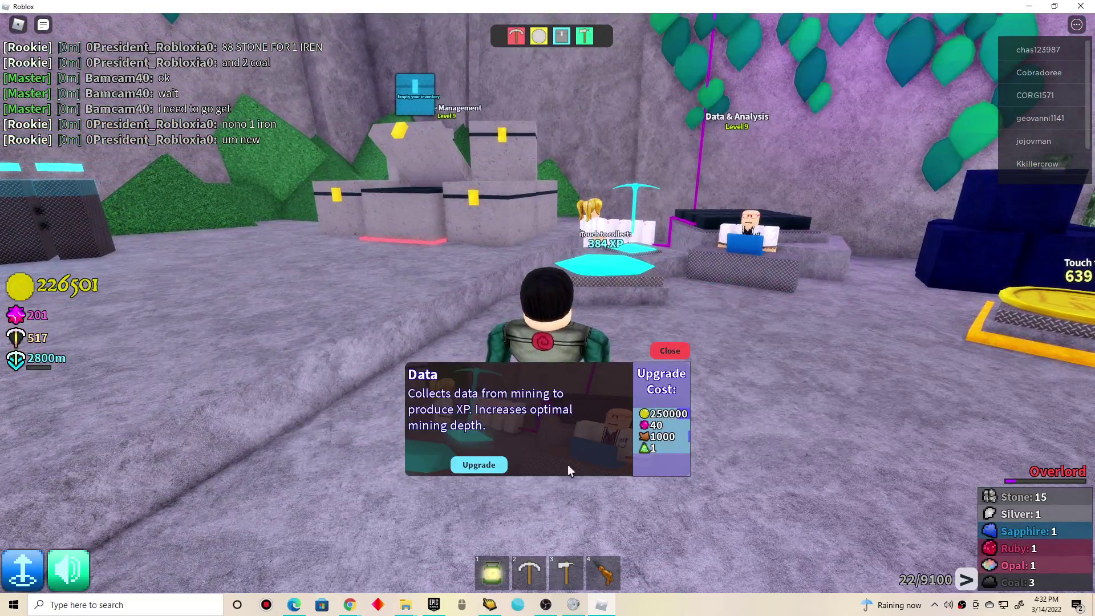
Visit the Marketplace to view the exchange offers, then close them.
key("s")
key("Left")
key("Left")
key("Left")
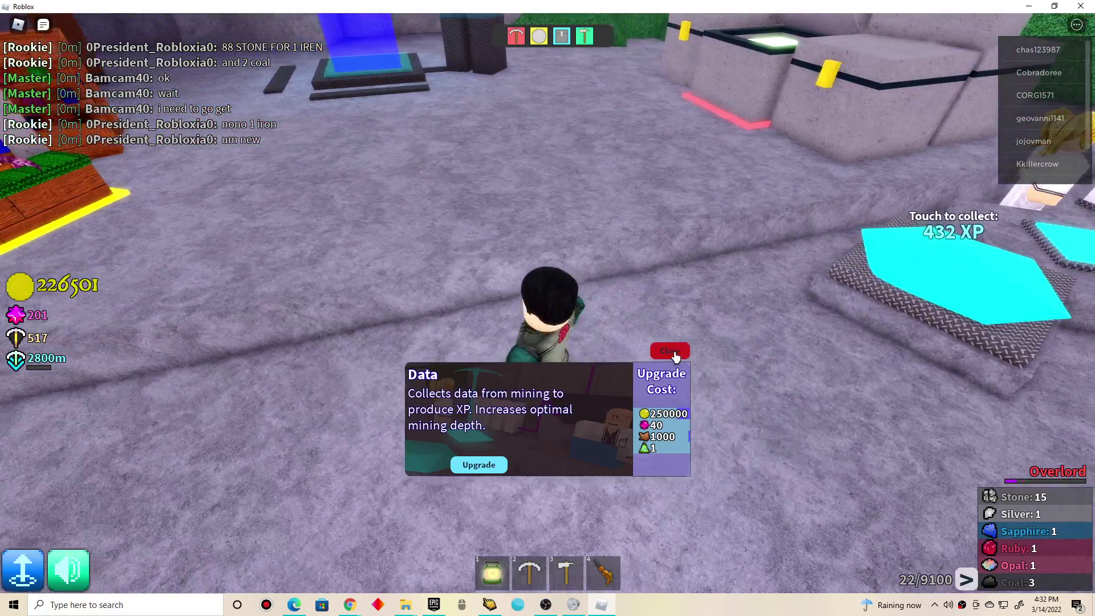
key("Left")
key("Left")
key("w")
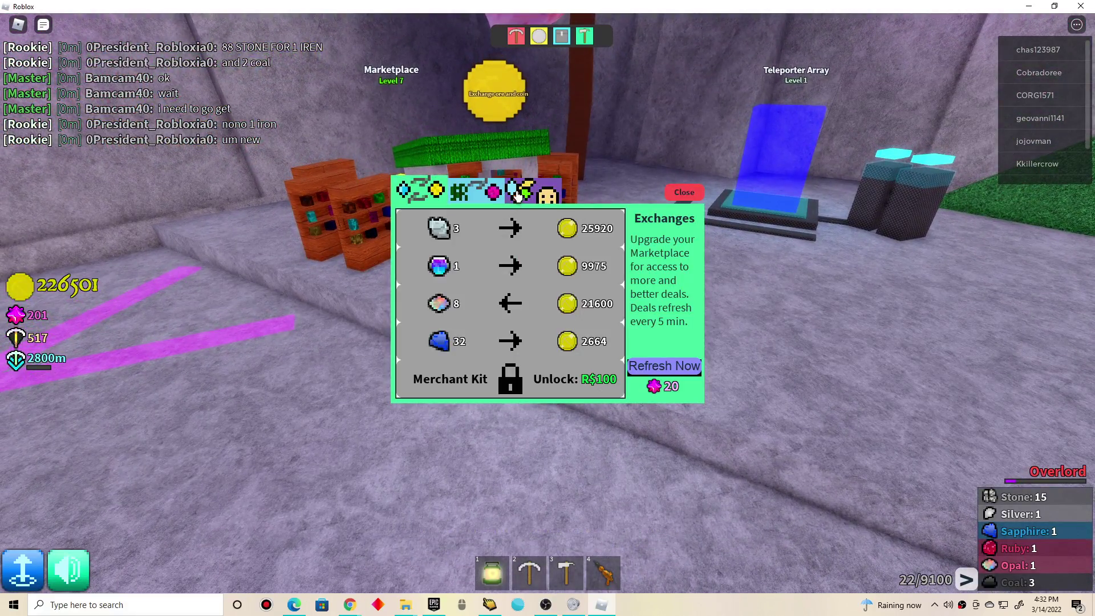
key("Right")
key("Right")
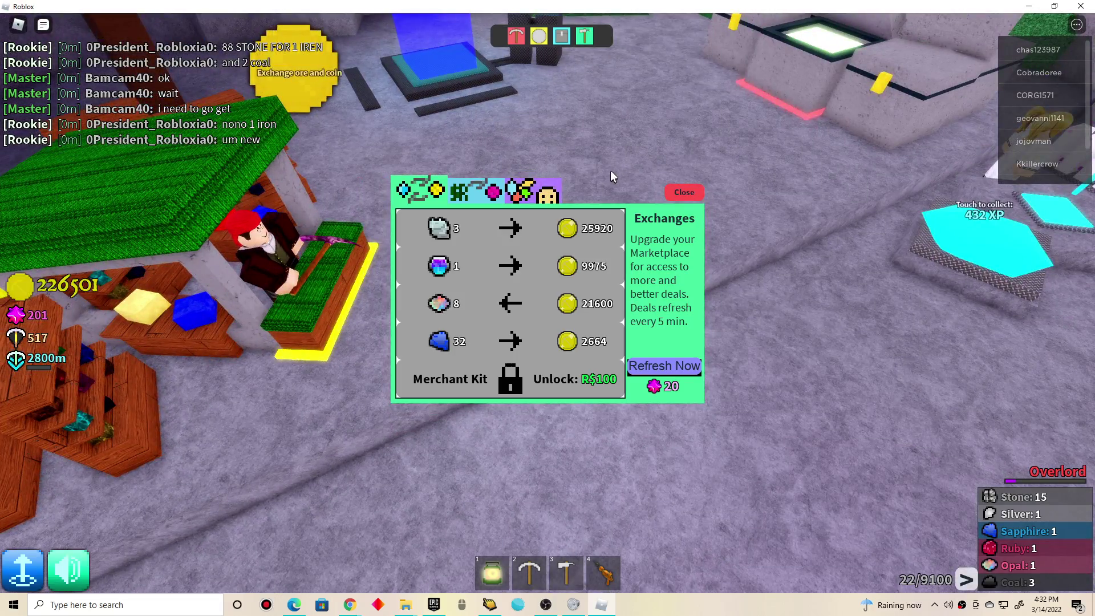
scroll(610, 171, "up", 5)
scroll(509, 267, "down", 5)
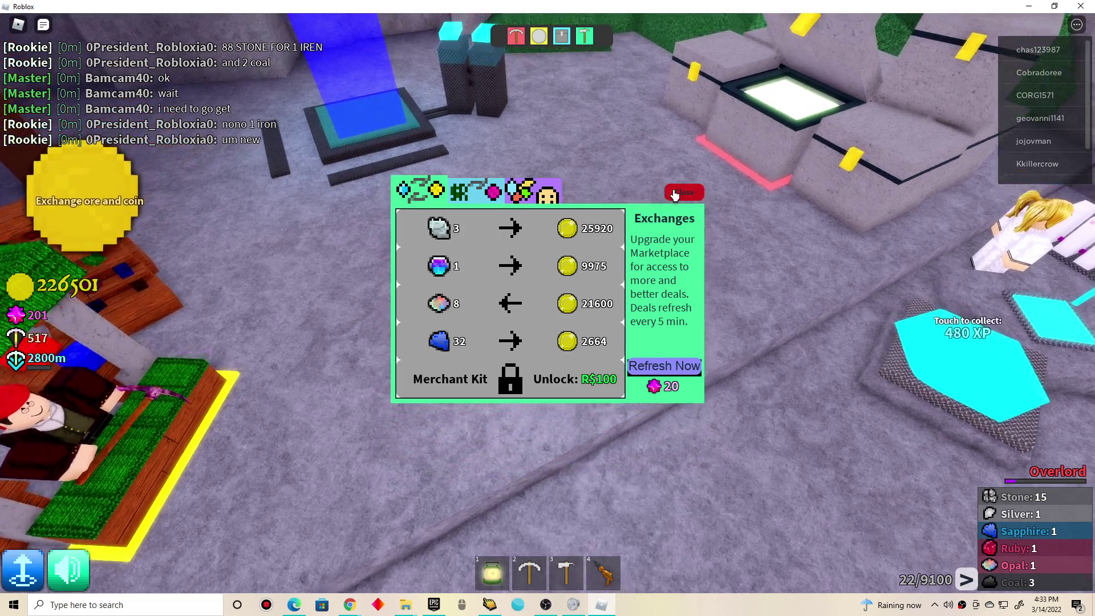
left_click(684, 191)
Deposit all carried ore at the storage pad, emptying the bag to 0/9100.
key("w")
scroll(602, 313, "up", 2)
scroll(602, 313, "up", 2)
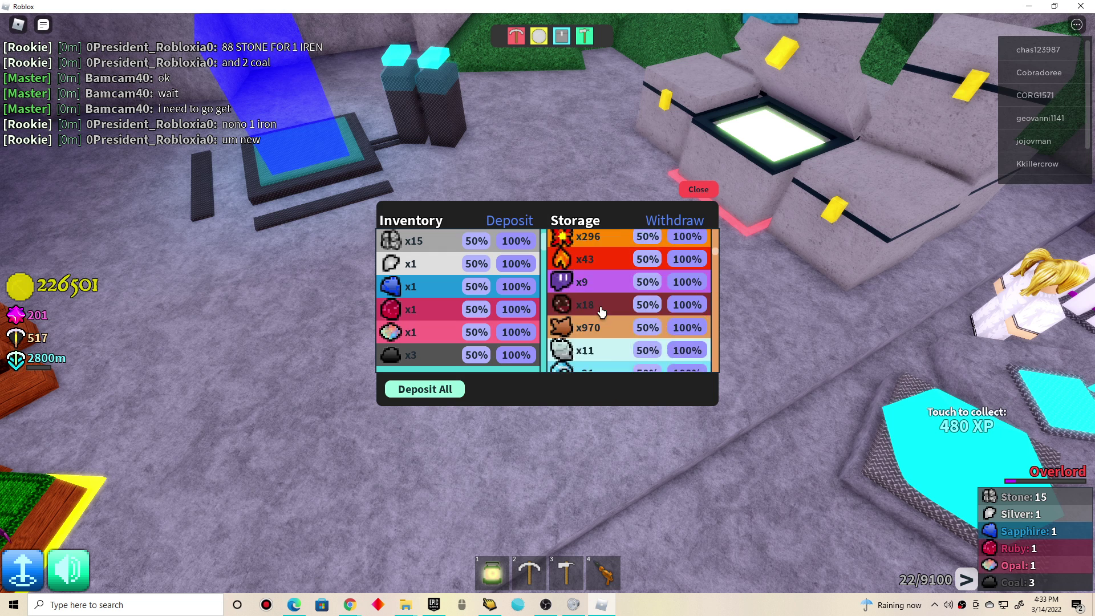
scroll(602, 313, "up", 2)
scroll(602, 314, "up", 2)
scroll(602, 314, "up", 3)
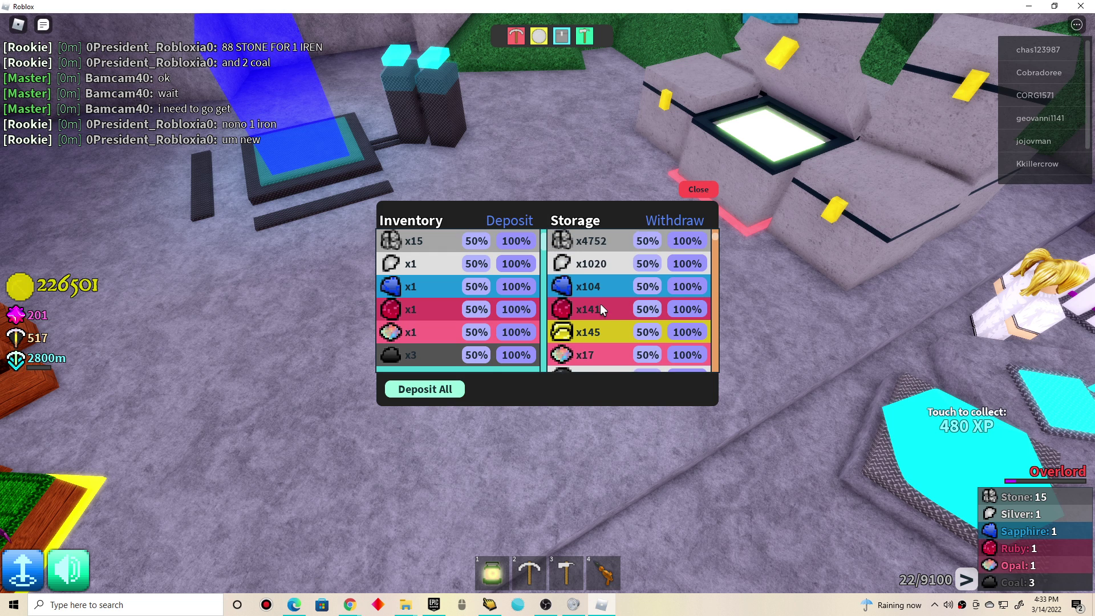
left_click(425, 390)
key("a")
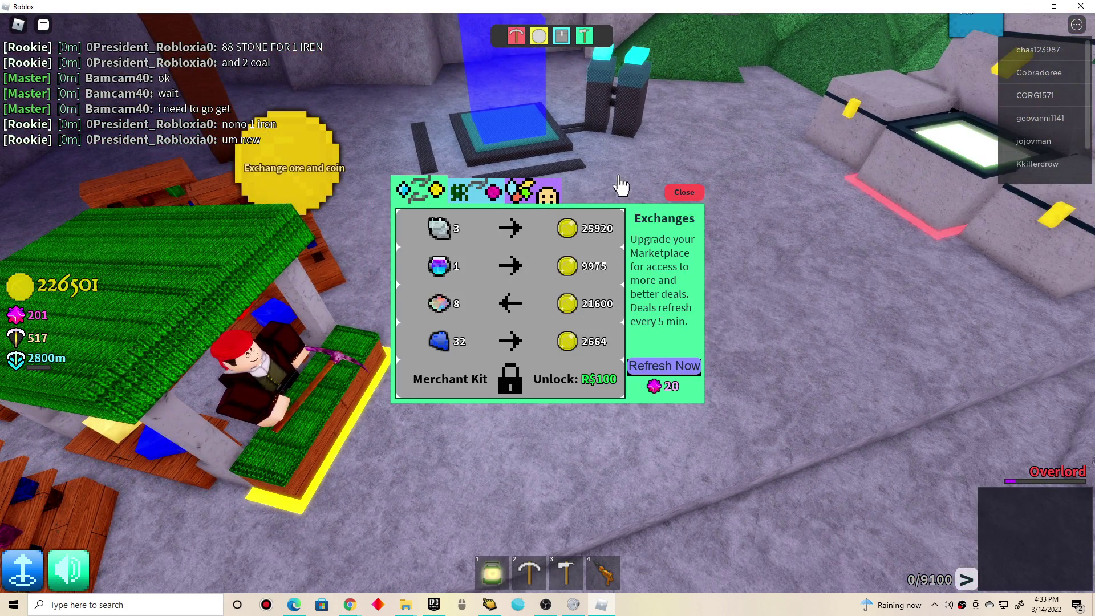
key("d")
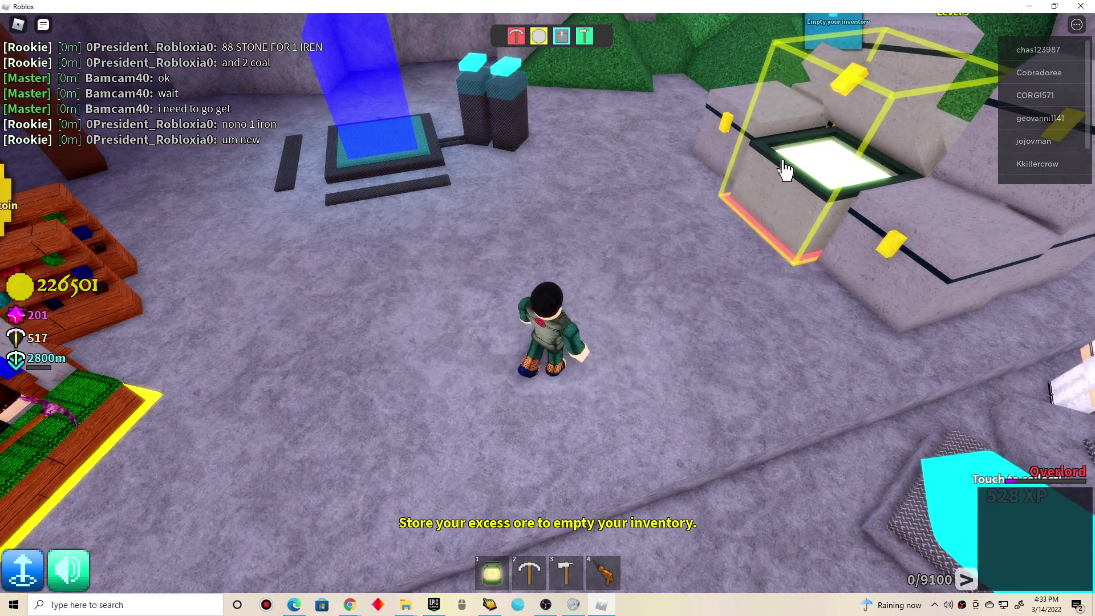
scroll(609, 321, "down", 3)
scroll(610, 320, "down", 3)
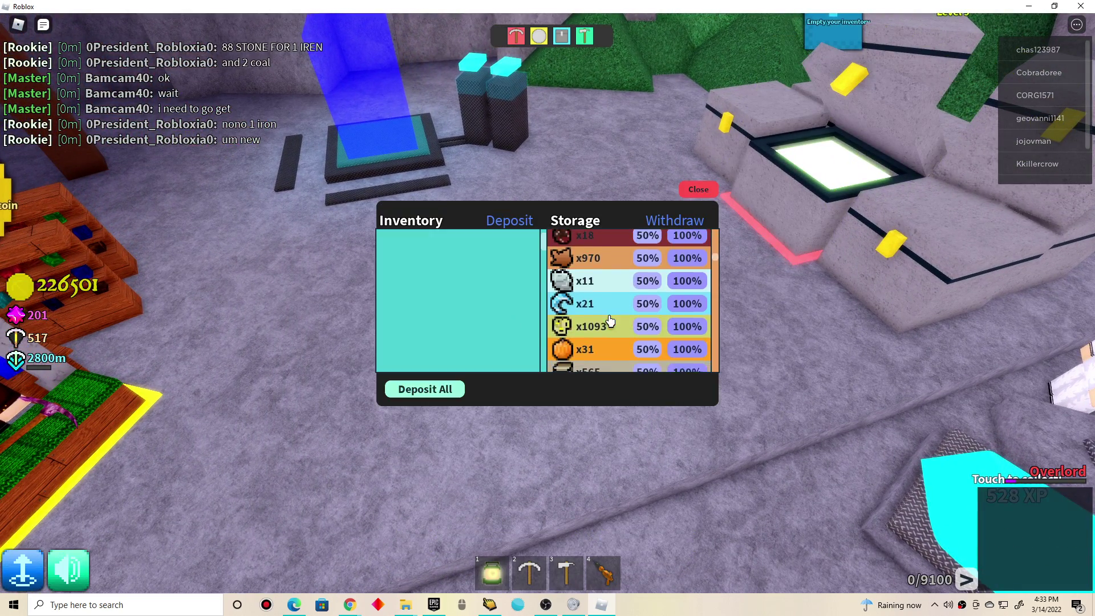
scroll(610, 321, "down", 3)
scroll(609, 321, "down", 3)
scroll(610, 321, "down", 2)
scroll(610, 321, "down", 2)
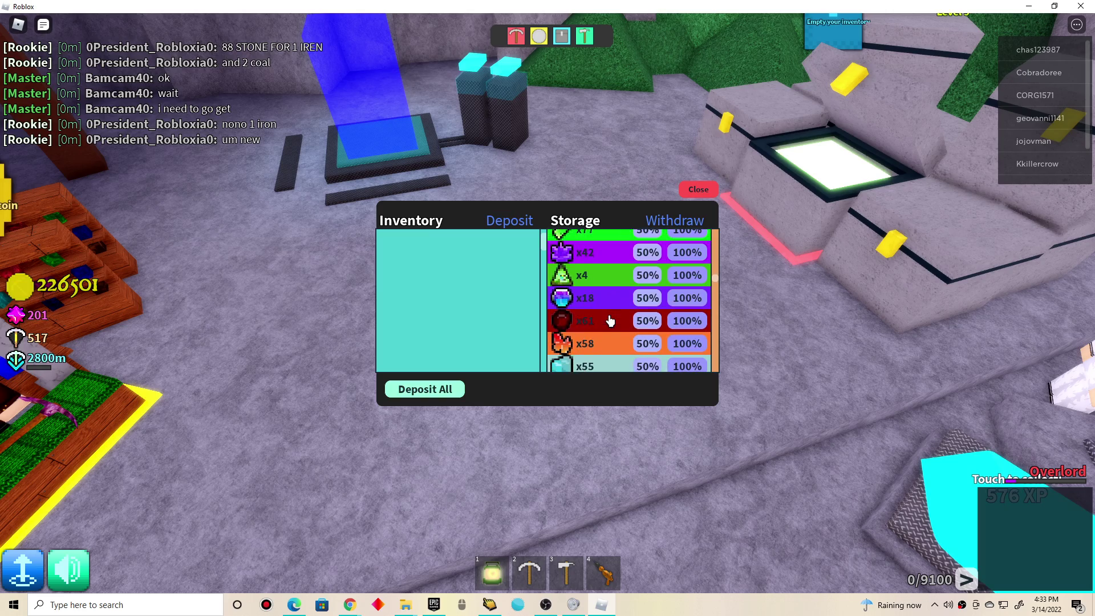
Complete an ore-for-coins exchange raising coins to 236,476, then head for the mine pit.
key("a")
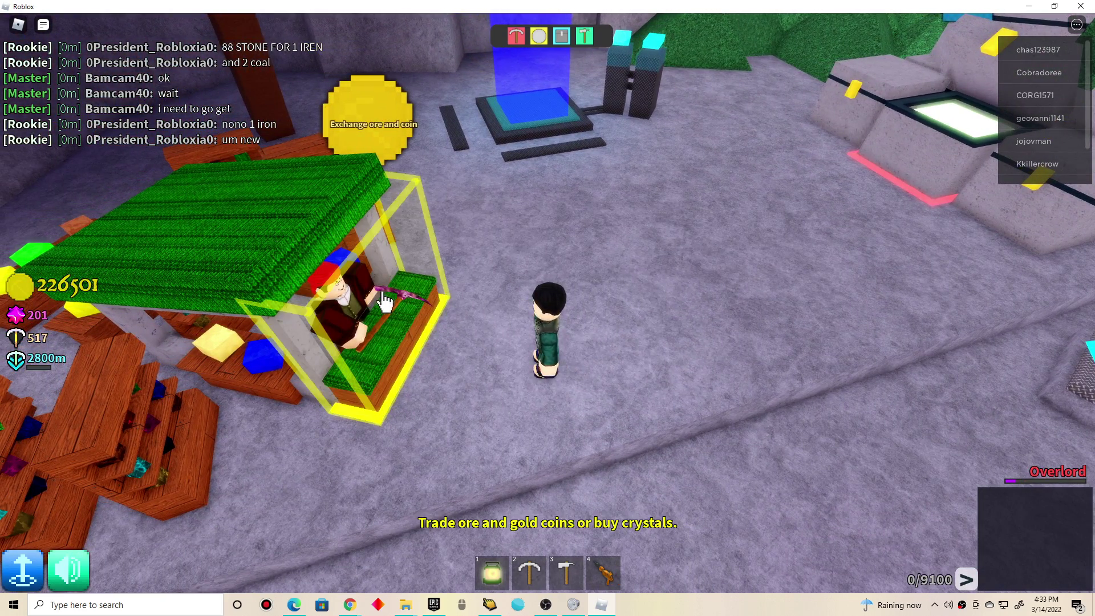
key("Right")
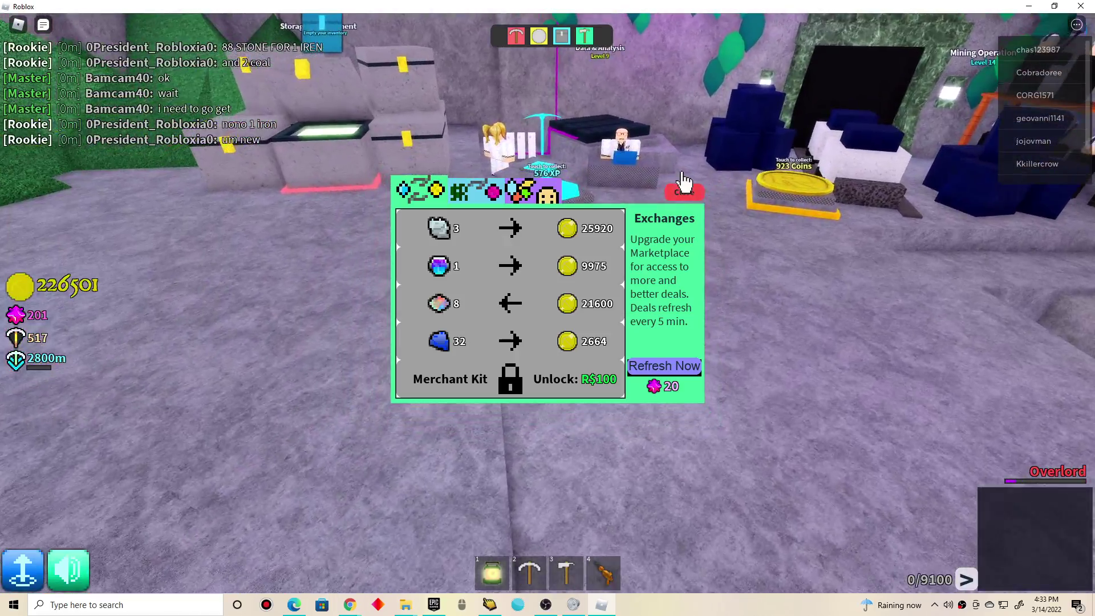
key("a")
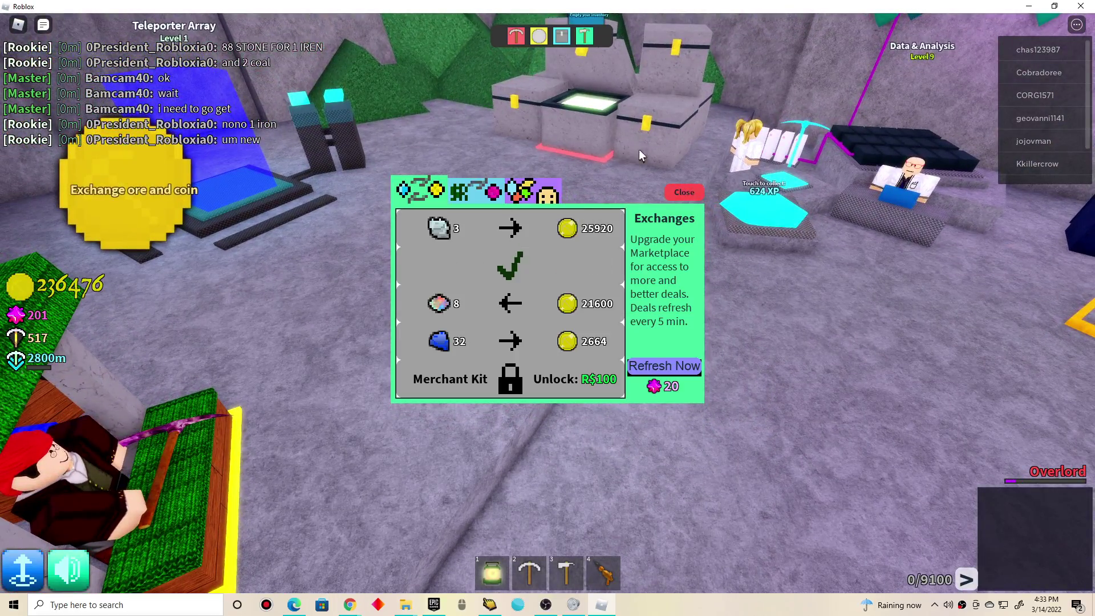
key("d")
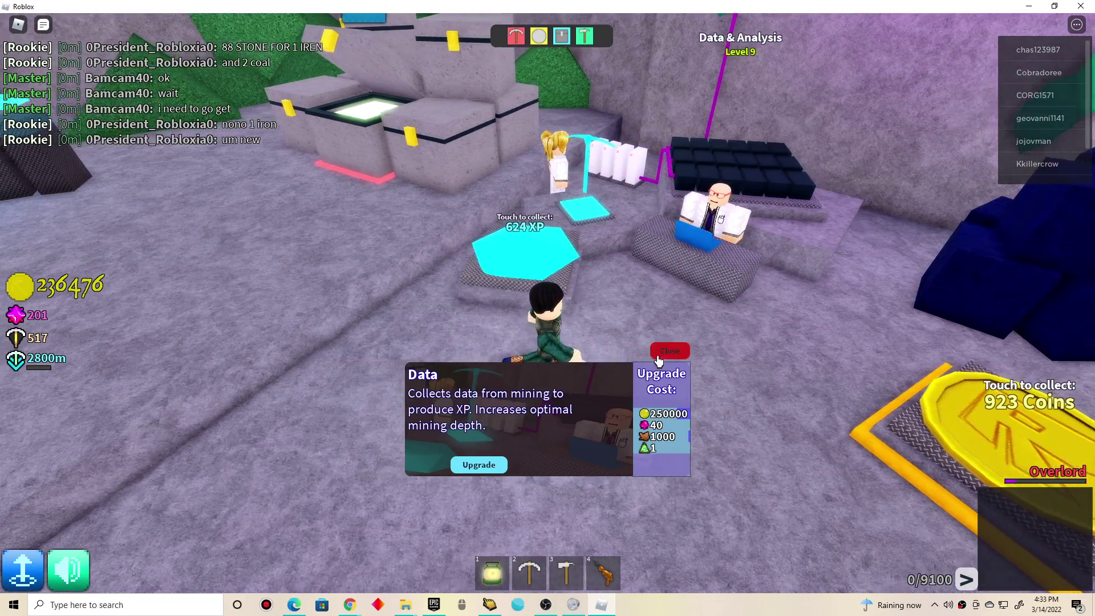
key("s")
key("Right")
Take out the pickaxe from slot 2 and mine the first blocks into the pit.
key("d")
key("2")
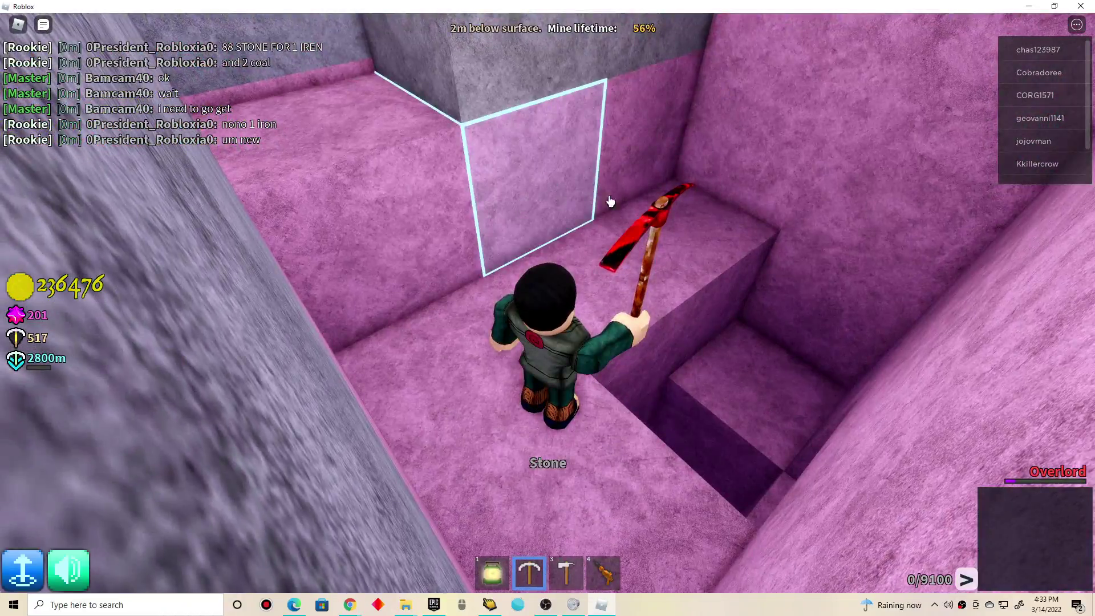
left_click(611, 203)
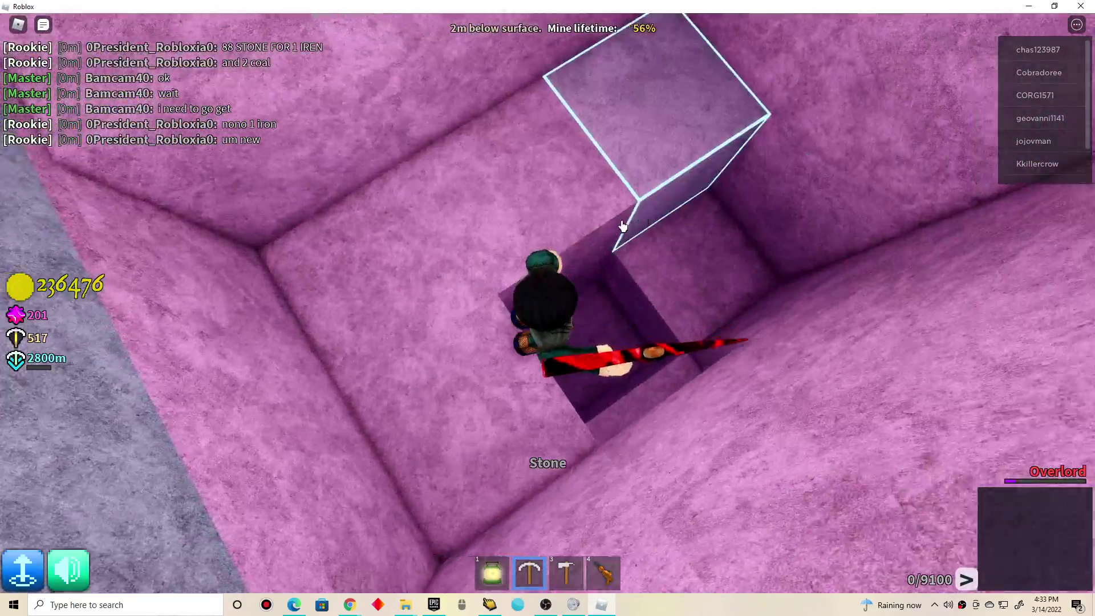
left_click(534, 403)
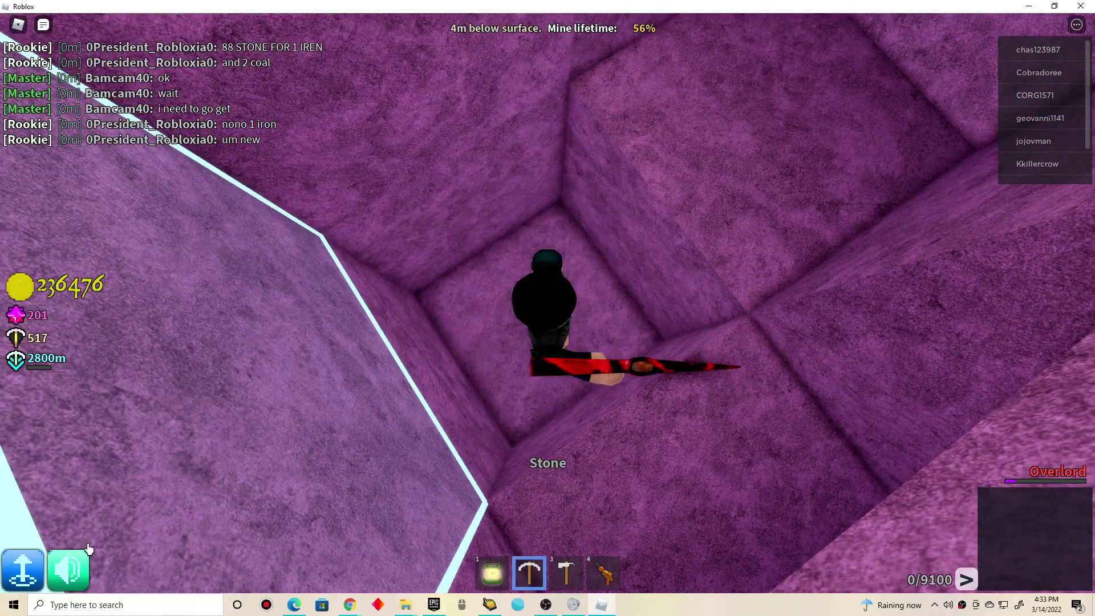
Teleport back to base and check the stored ore.
left_click(45, 575)
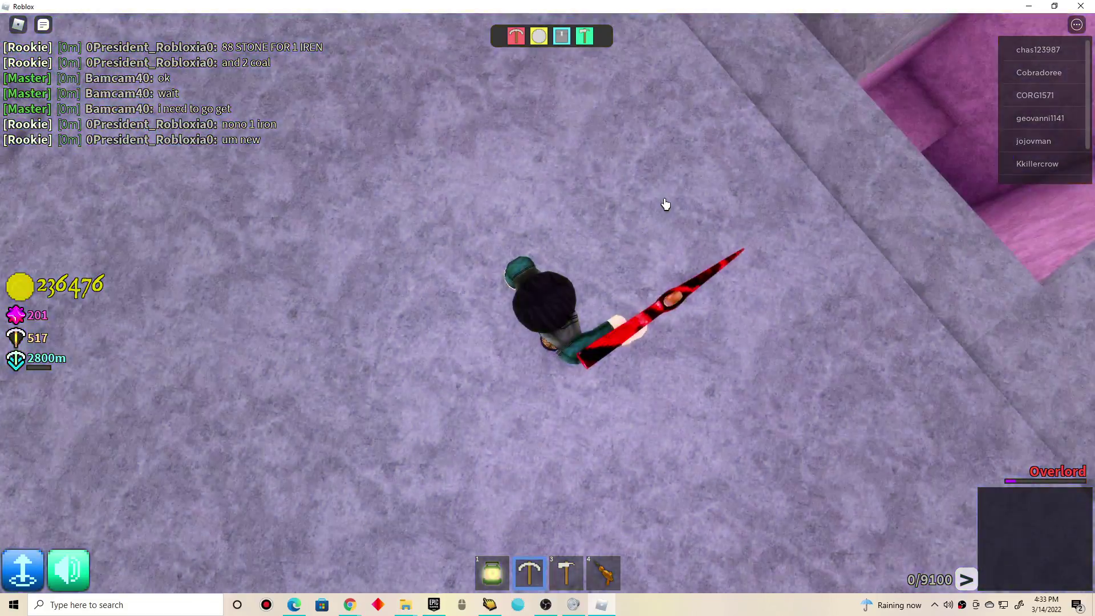
key("w")
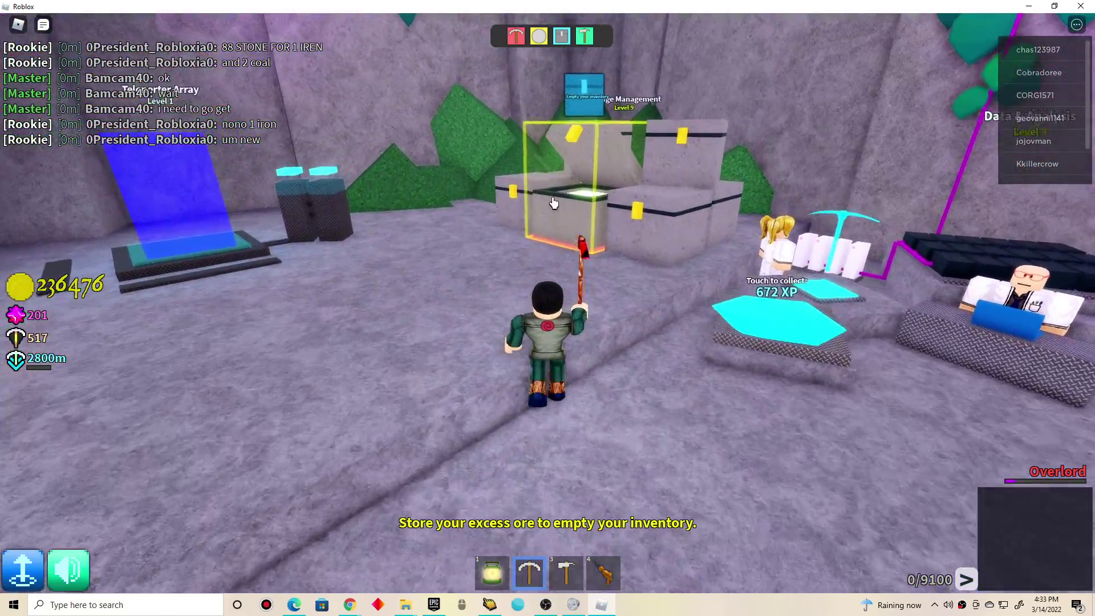
left_click(553, 206)
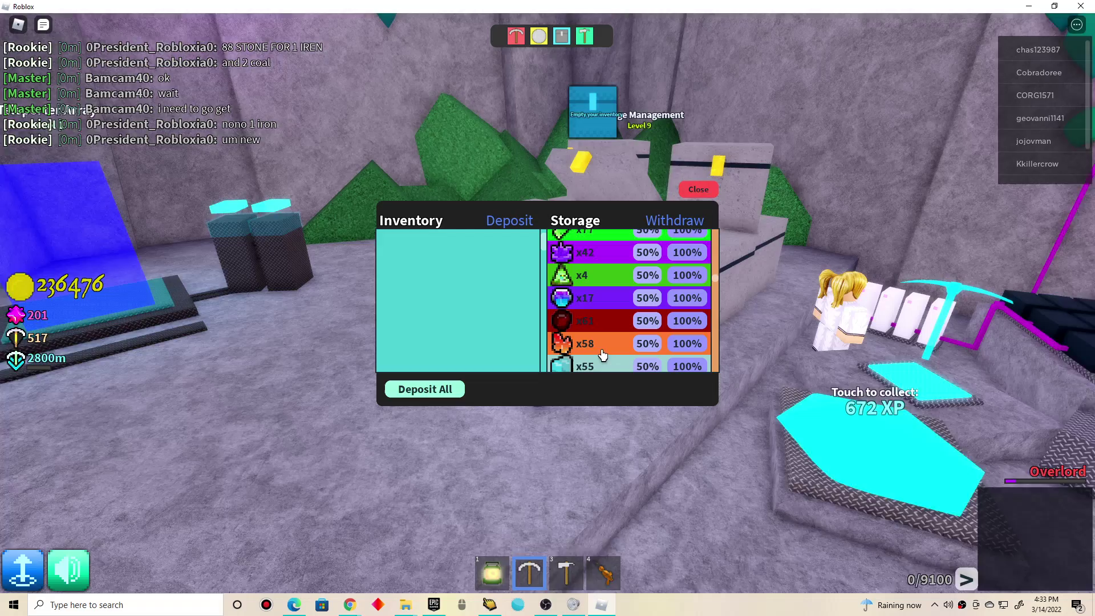
scroll(601, 354, "down", 2)
scroll(611, 330, "up", 5)
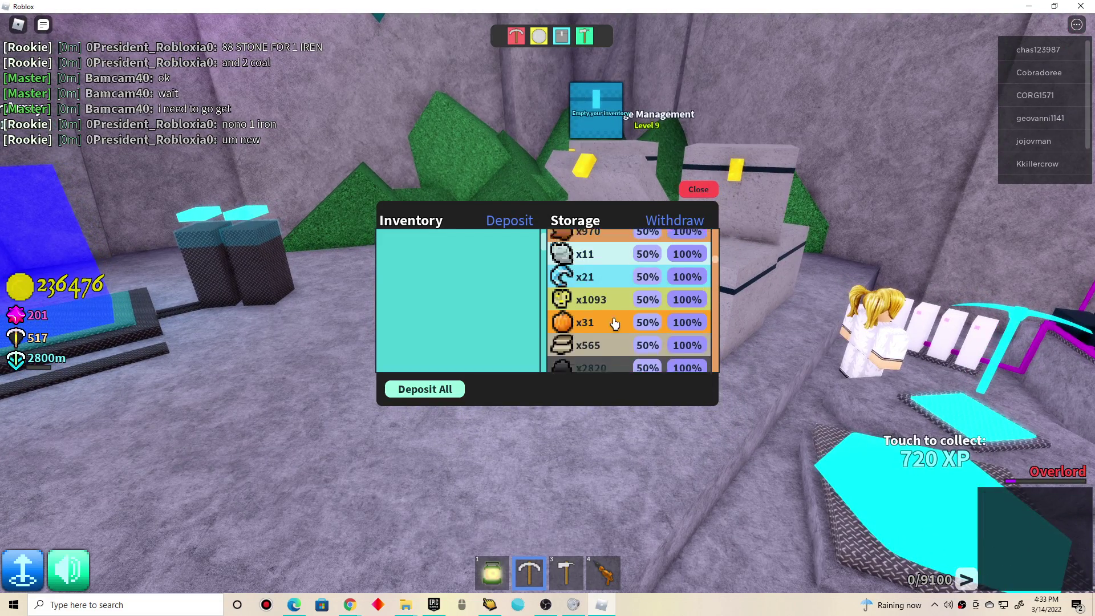
scroll(614, 323, "up", 1)
key("s")
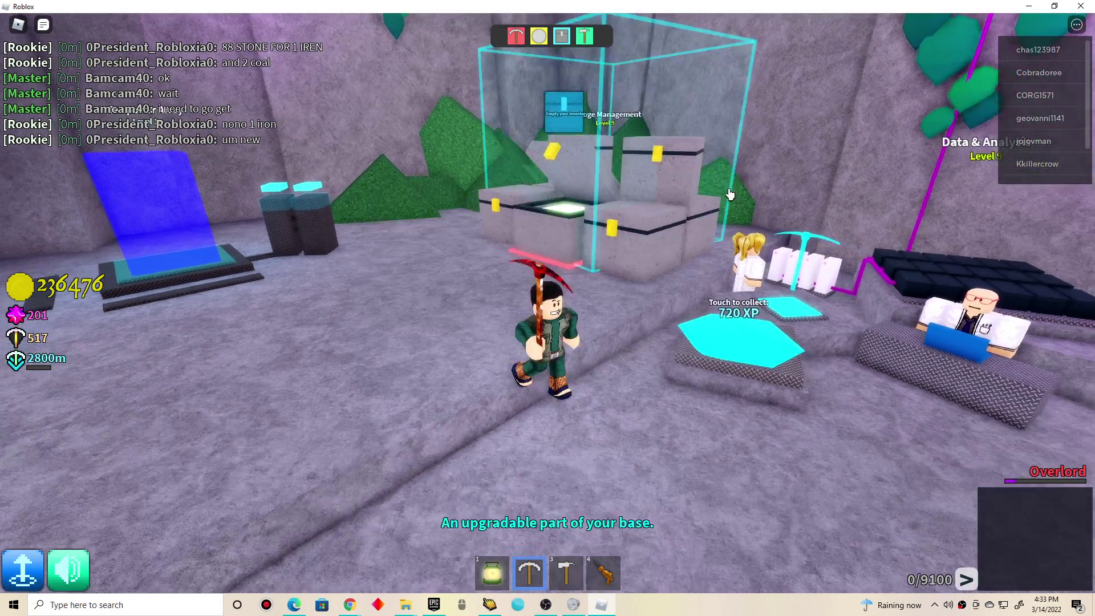
Dig to about 44 m collecting stone, copper, gold and coal, then return to the surface.
key("w")
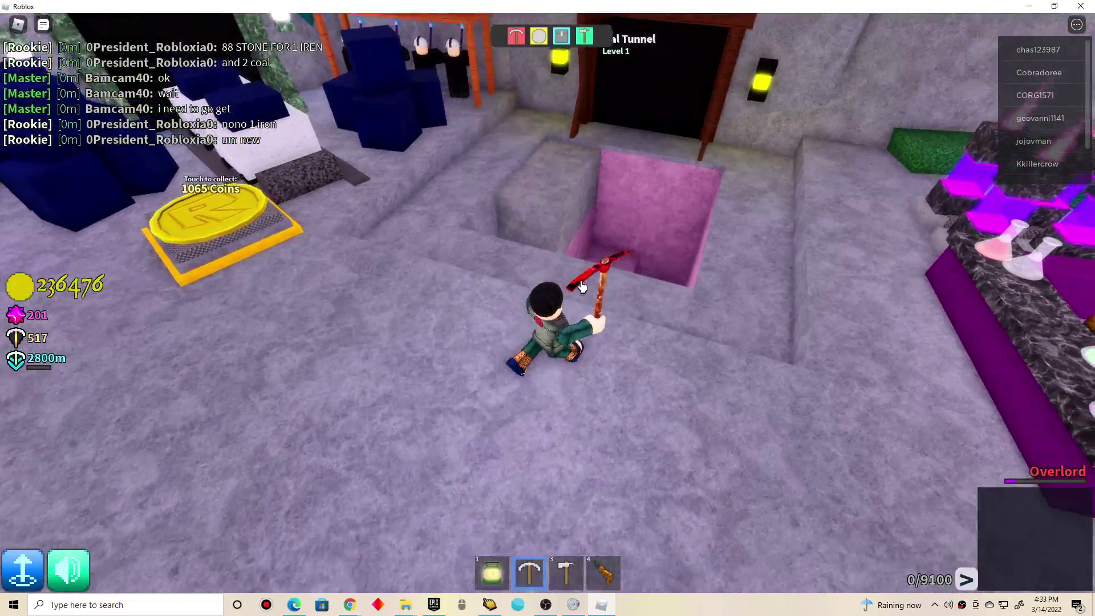
key("w")
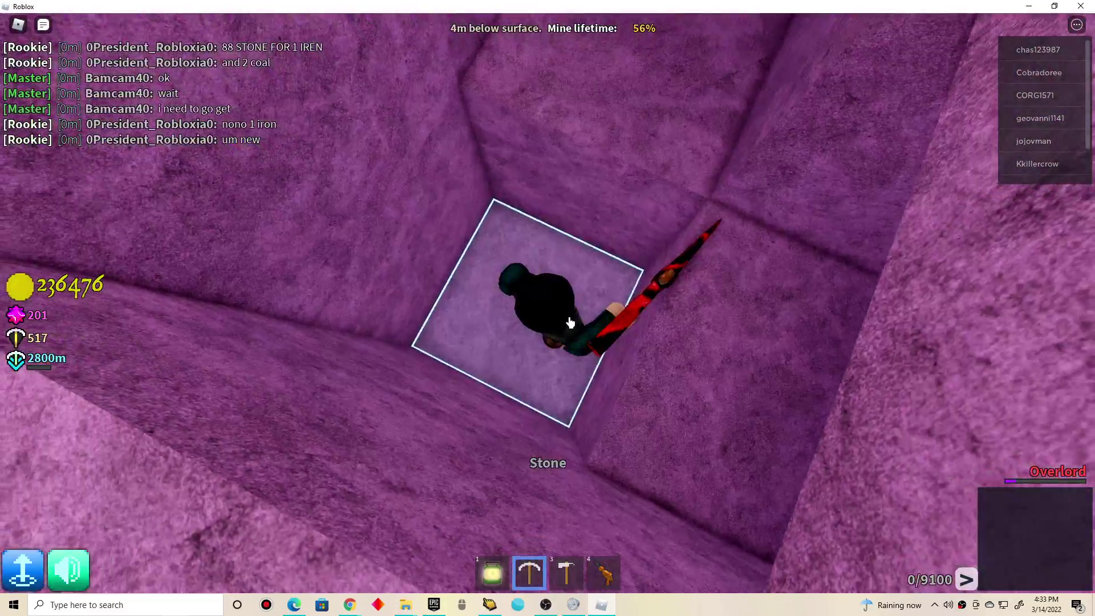
left_click(571, 323)
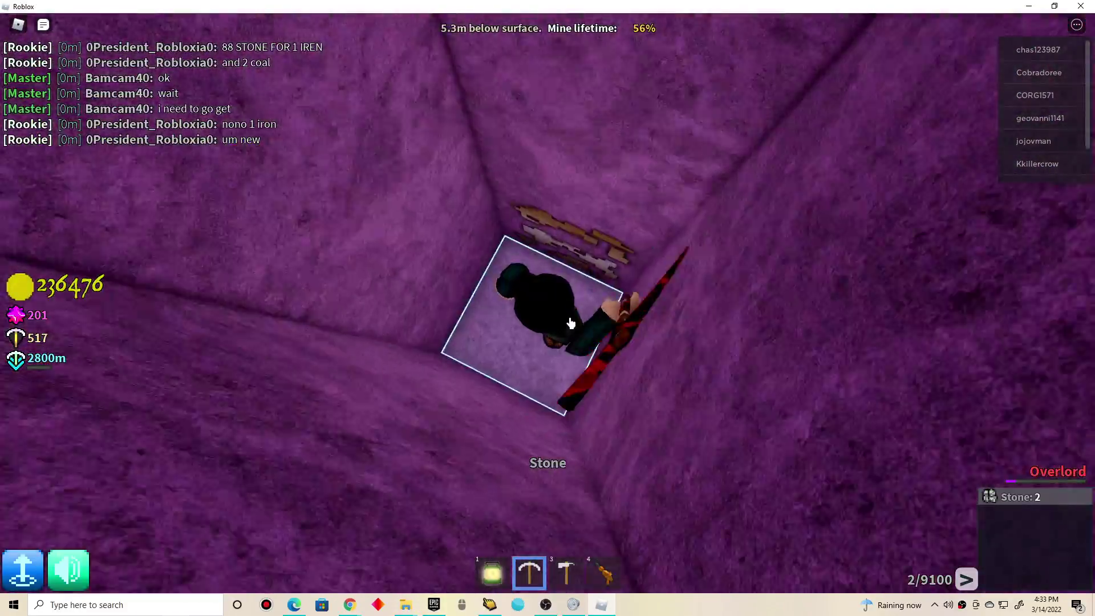
mouse_move(571, 324)
left_mouse_down()
mouse_move(564, 342)
mouse_move(423, 421)
left_mouse_up()
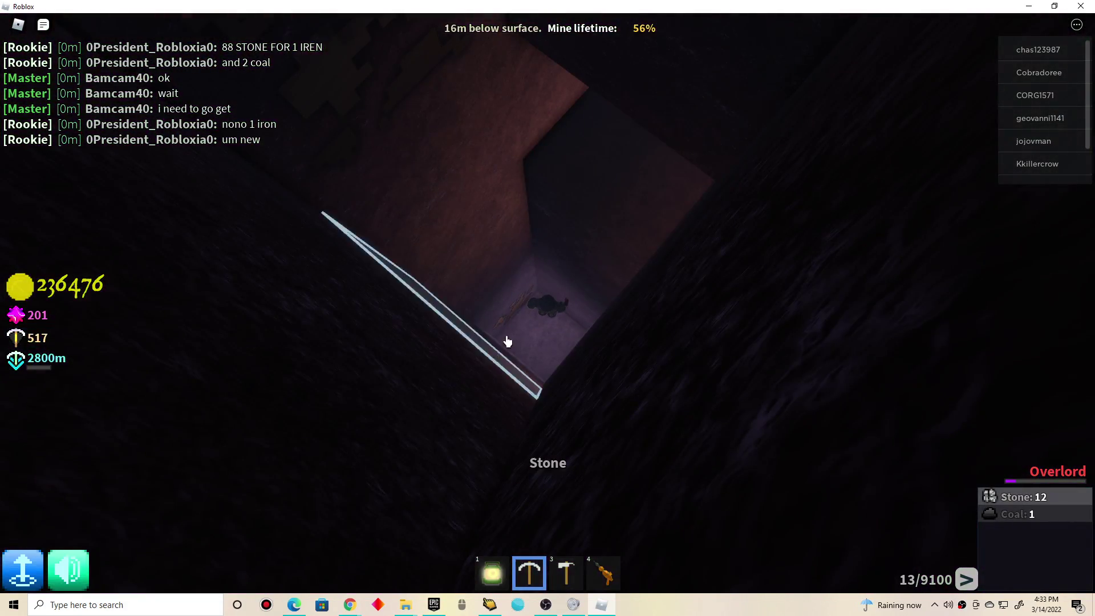
mouse_move(507, 341)
left_mouse_down()
mouse_move(441, 384)
mouse_move(328, 516)
mouse_move(205, 536)
mouse_move(556, 267)
left_mouse_up()
mouse_move(480, 315)
left_mouse_down()
mouse_move(533, 305)
mouse_move(553, 357)
mouse_move(533, 347)
mouse_move(480, 417)
left_mouse_up()
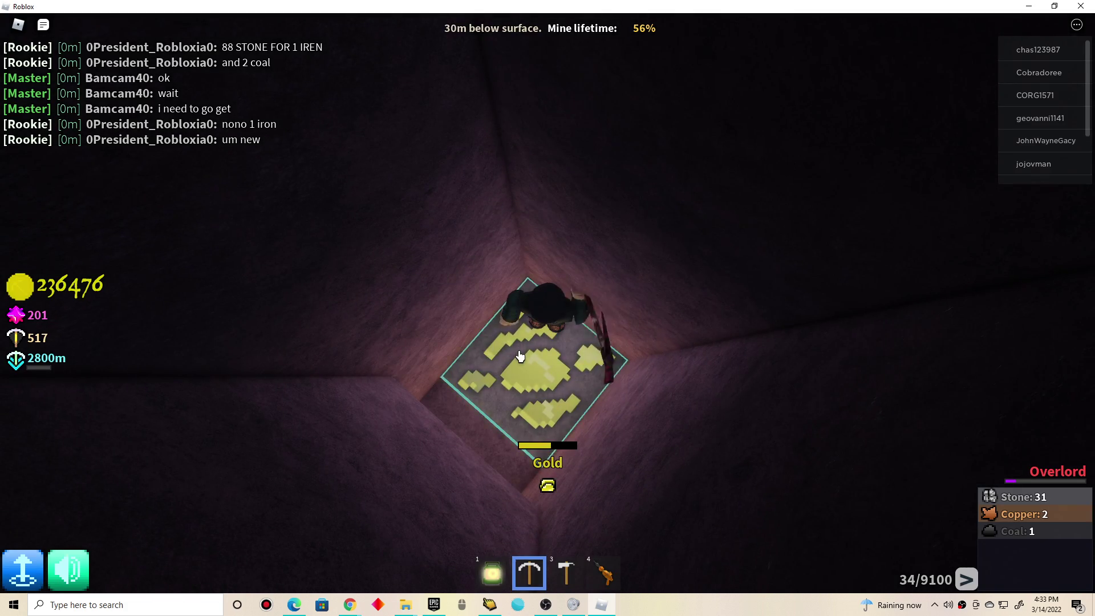
left_click_drag(520, 356, 542, 360)
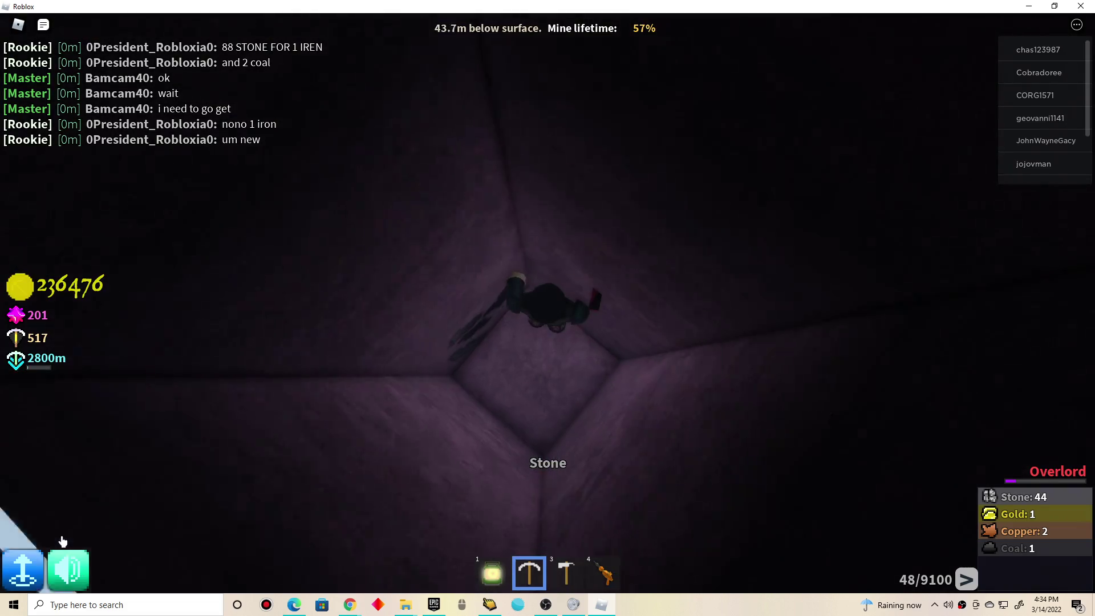
left_click(23, 569)
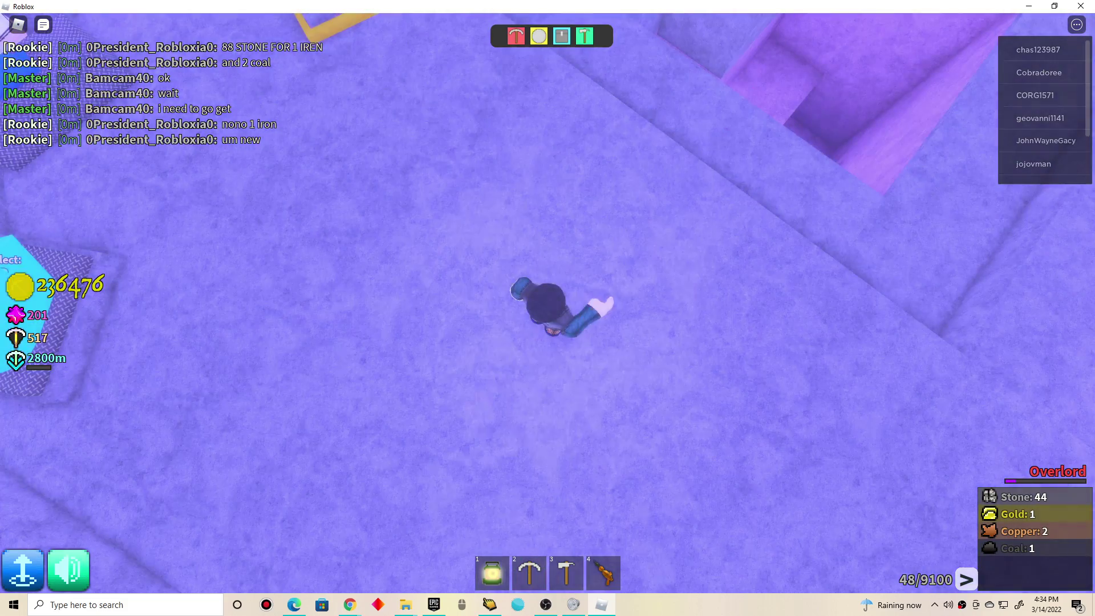
scroll(571, 232, "down", 2)
scroll(570, 232, "down", 2)
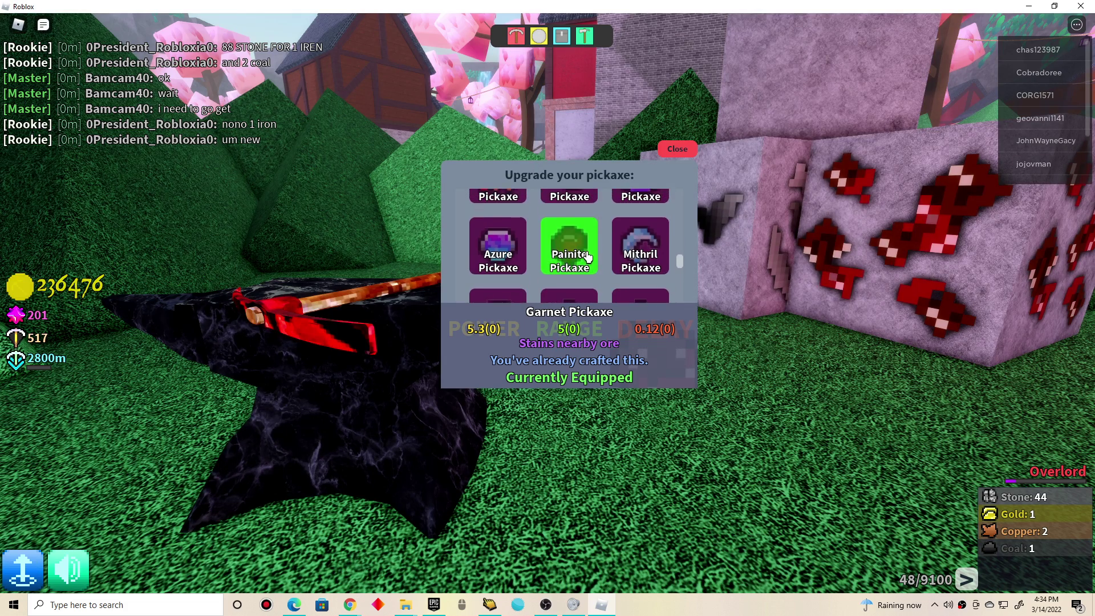
scroll(565, 253, "down", 2)
Equip the Serendibite Pickaxe at the anvil and head back into the mine shaft.
left_click(502, 242)
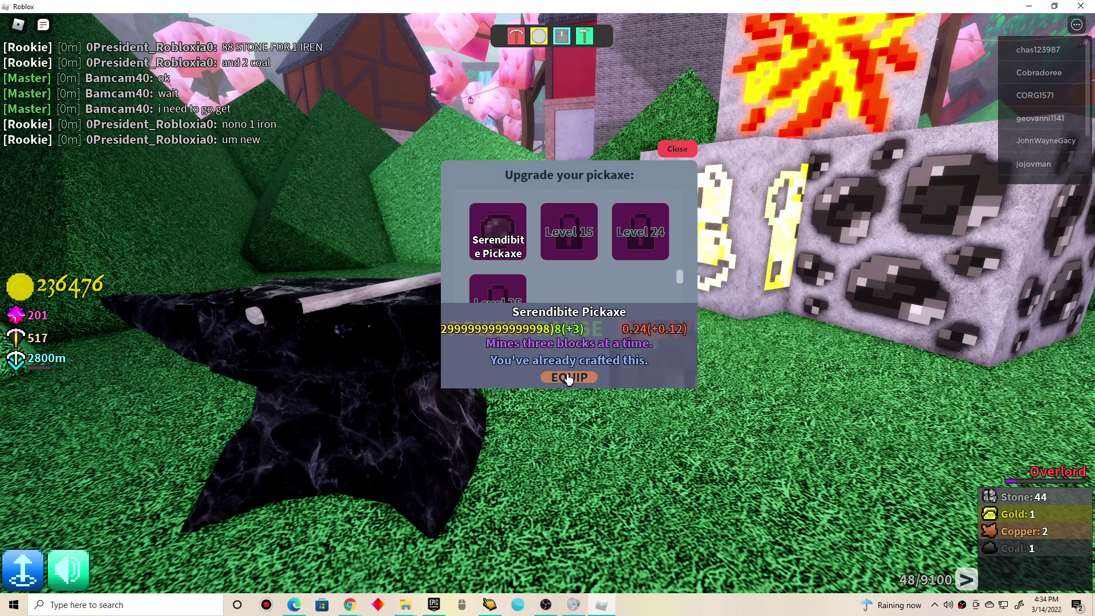
left_click(673, 150)
key("w")
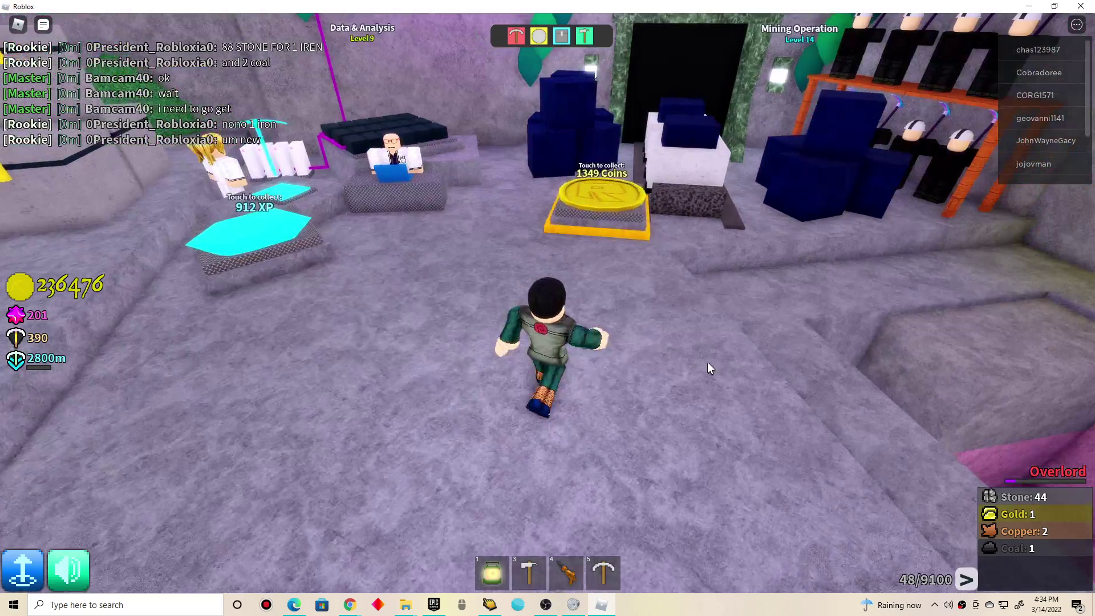
Mine down the pink shaft through stone, silver and iron blocks.
key("w")
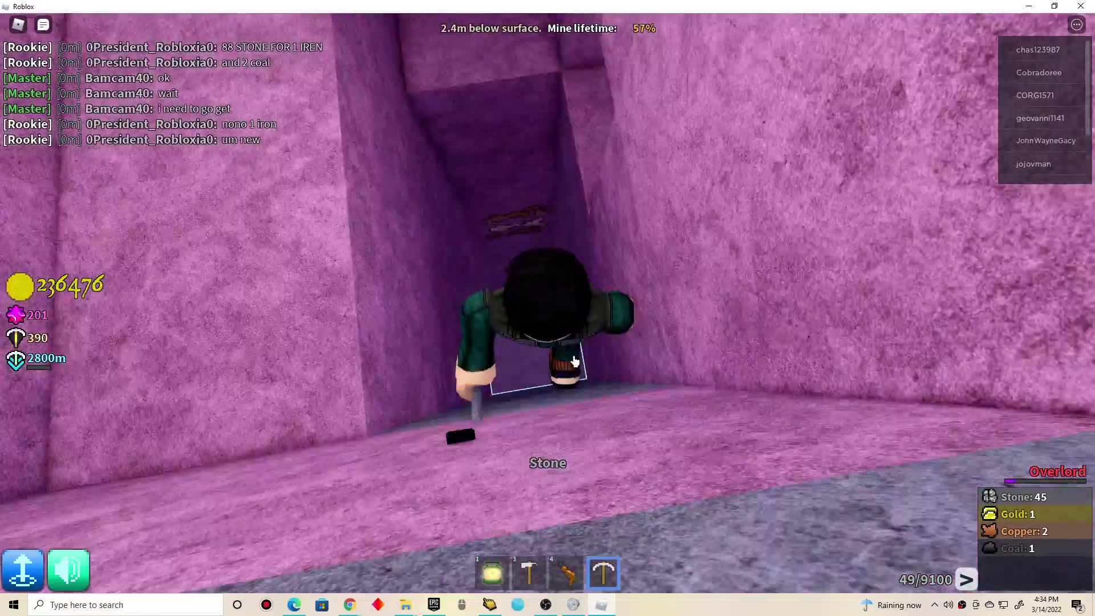
left_click(556, 363)
left_click(557, 364)
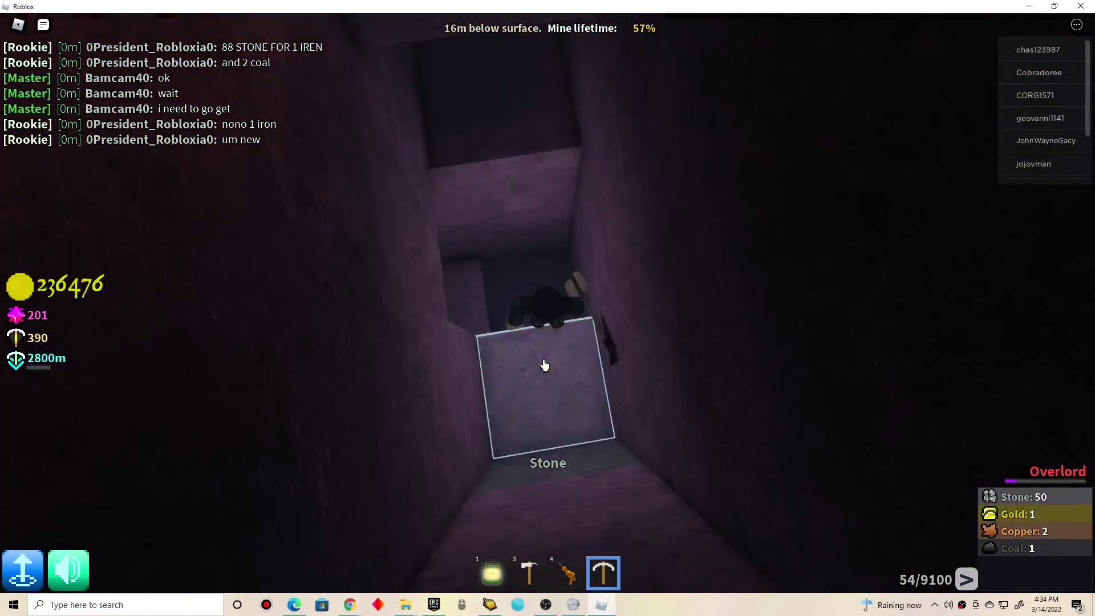
left_click(542, 368)
left_click(533, 396)
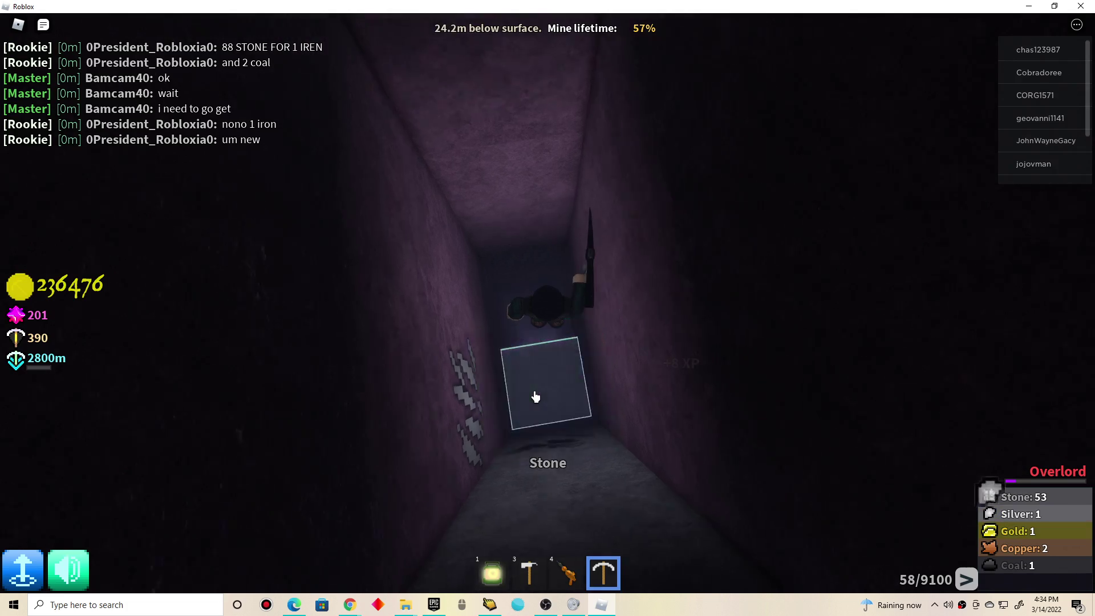
left_click(560, 394)
left_click(563, 371)
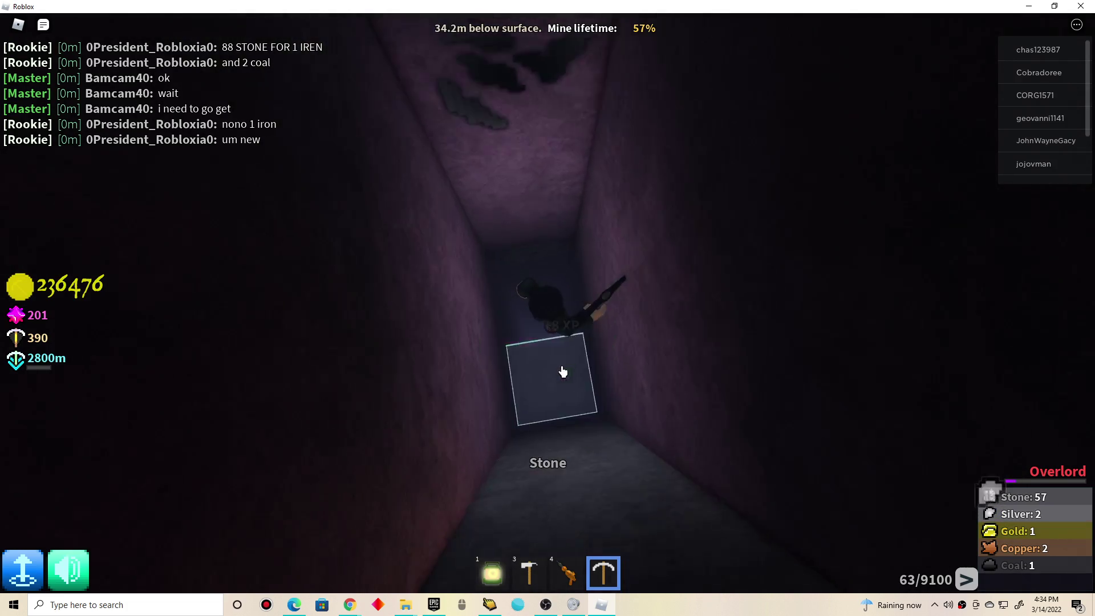
left_click(548, 381)
left_click(585, 385)
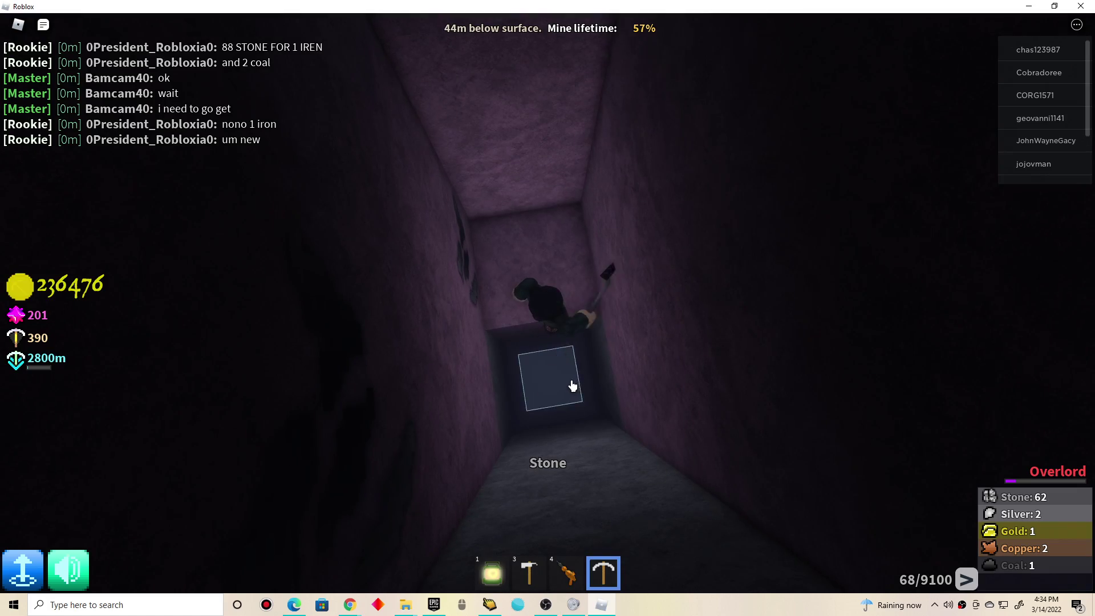
left_click(556, 342)
left_click(543, 297)
left_click(543, 315)
left_click(554, 374)
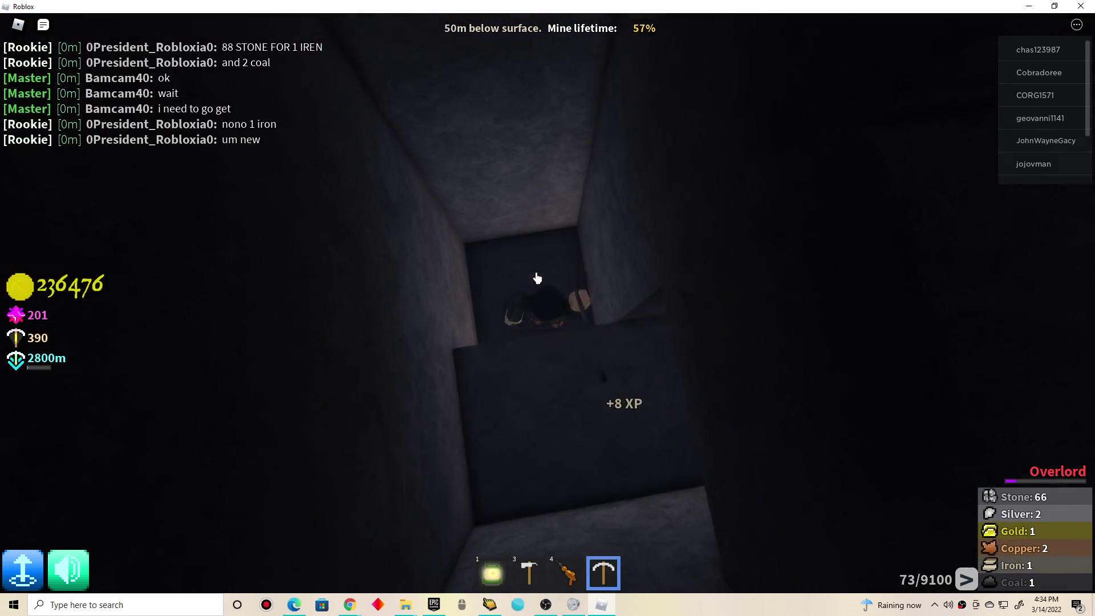
left_click(539, 276)
left_click(562, 334)
left_click(764, 370)
left_click(570, 134)
left_click(488, 240)
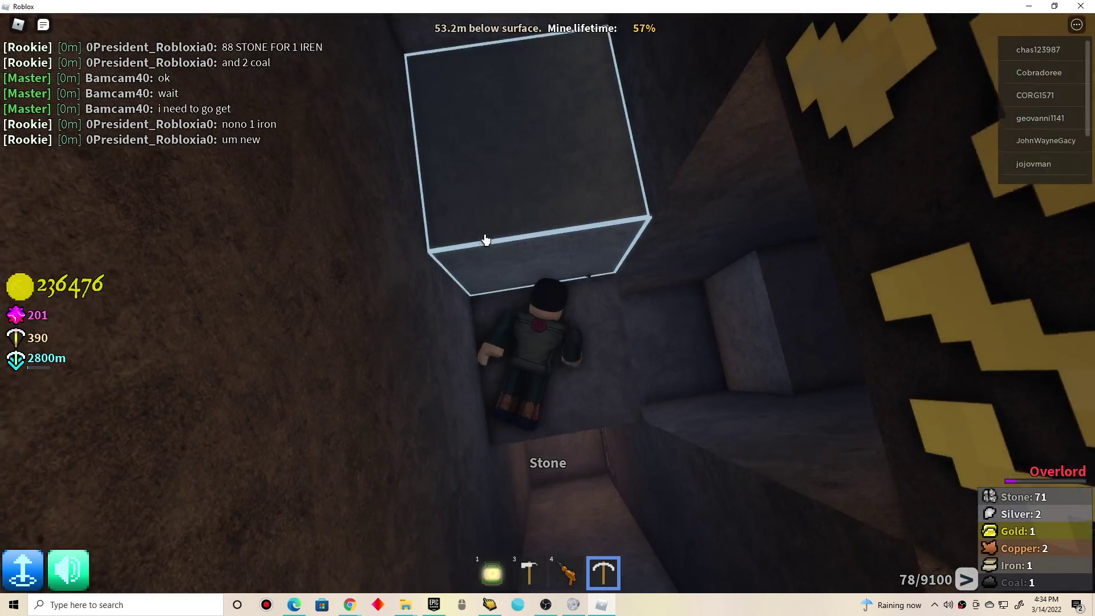
left_click(466, 330)
left_click(445, 421)
left_click(456, 202)
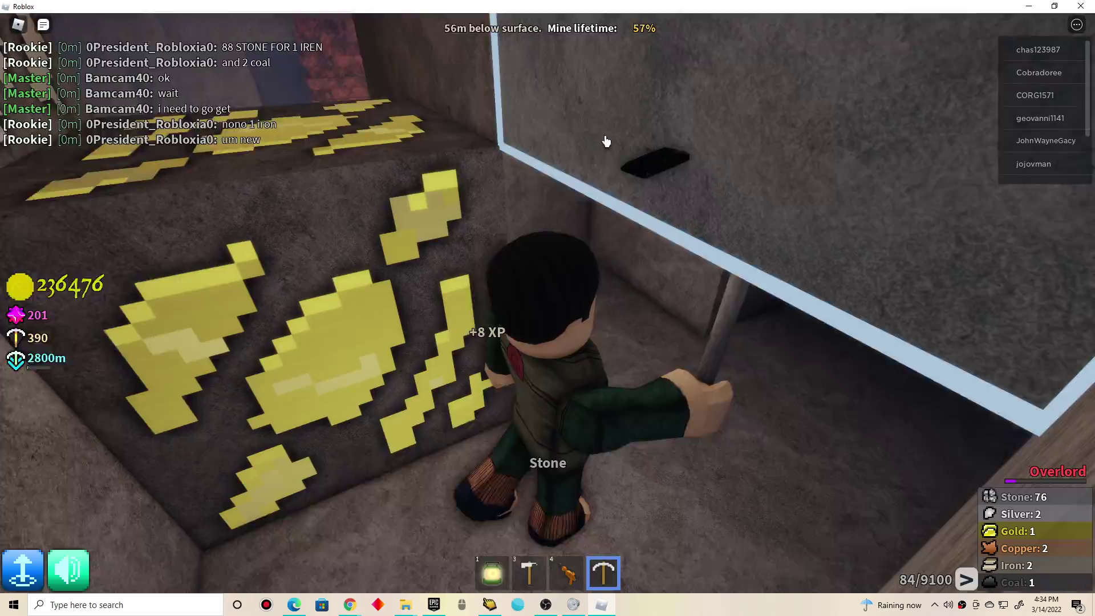
left_click(591, 128)
Switch to the RayGun and clear stone and coal, uncovering an Unobtainium Crystal.
key("4")
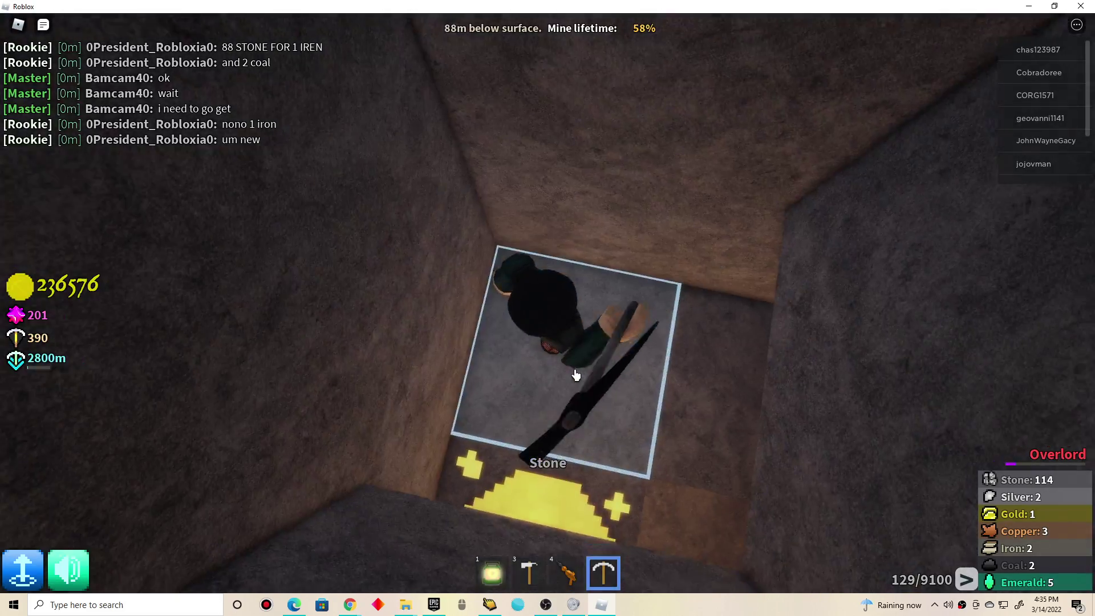
left_click(576, 376)
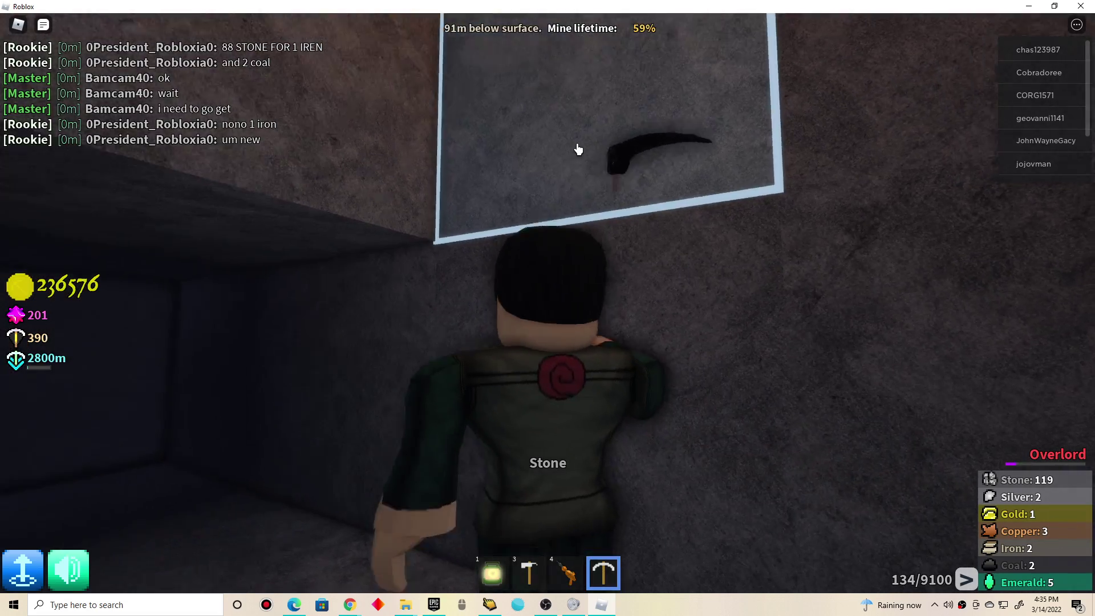
left_click(578, 149)
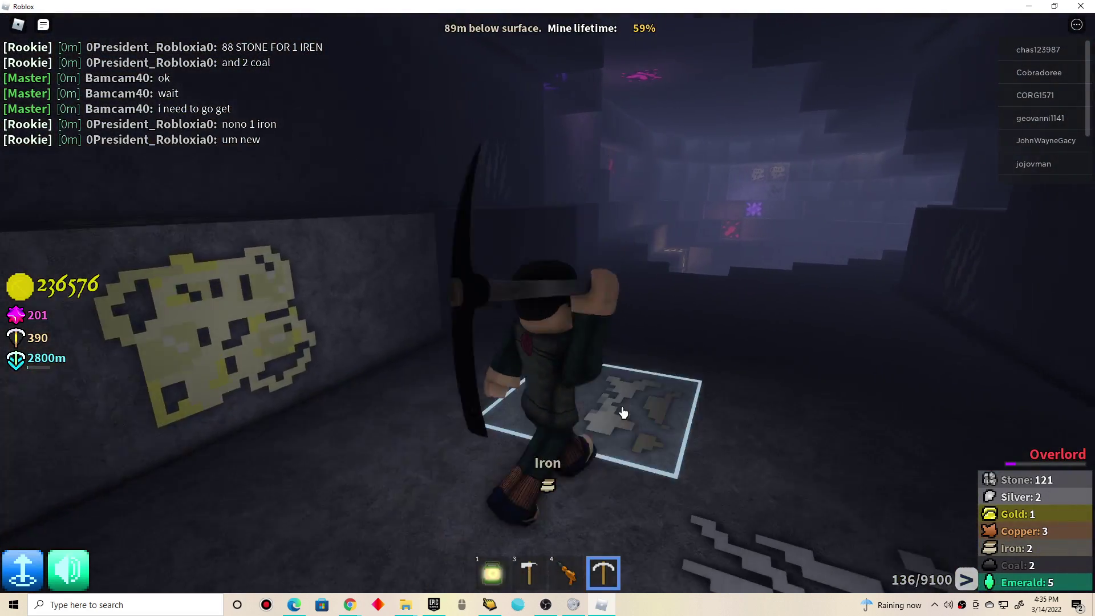
left_click(407, 340)
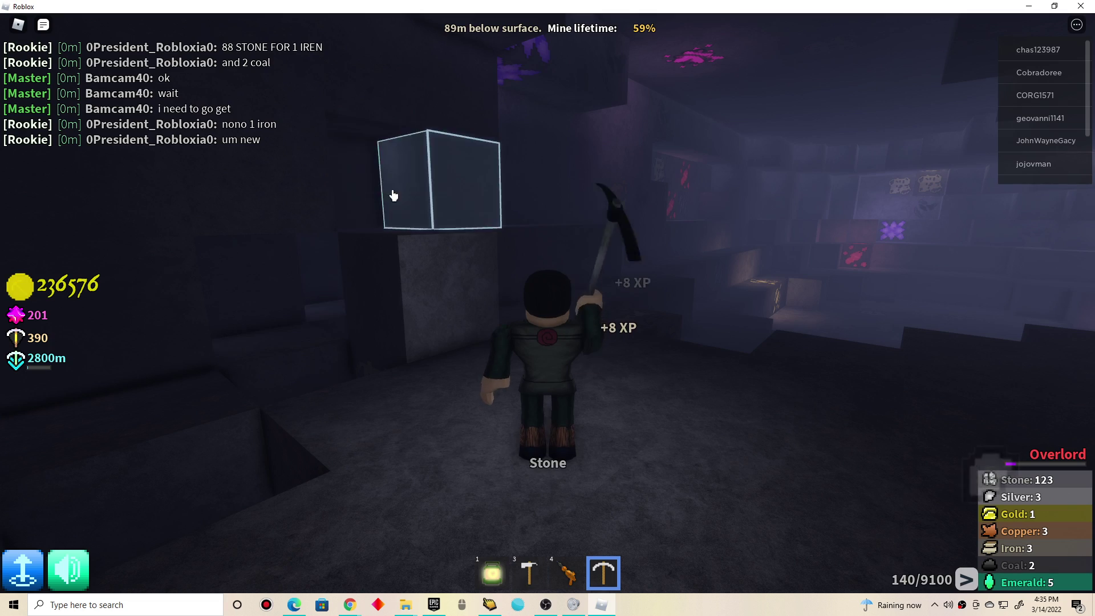
left_click(527, 253)
left_click(580, 215)
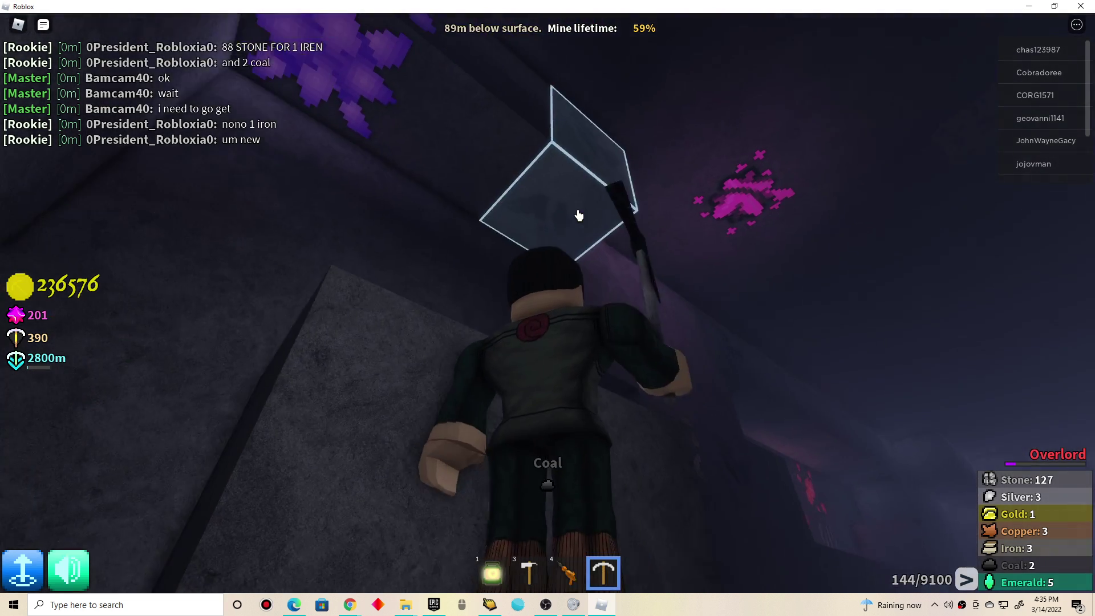
left_click(579, 215)
left_click(833, 193)
left_click(693, 140)
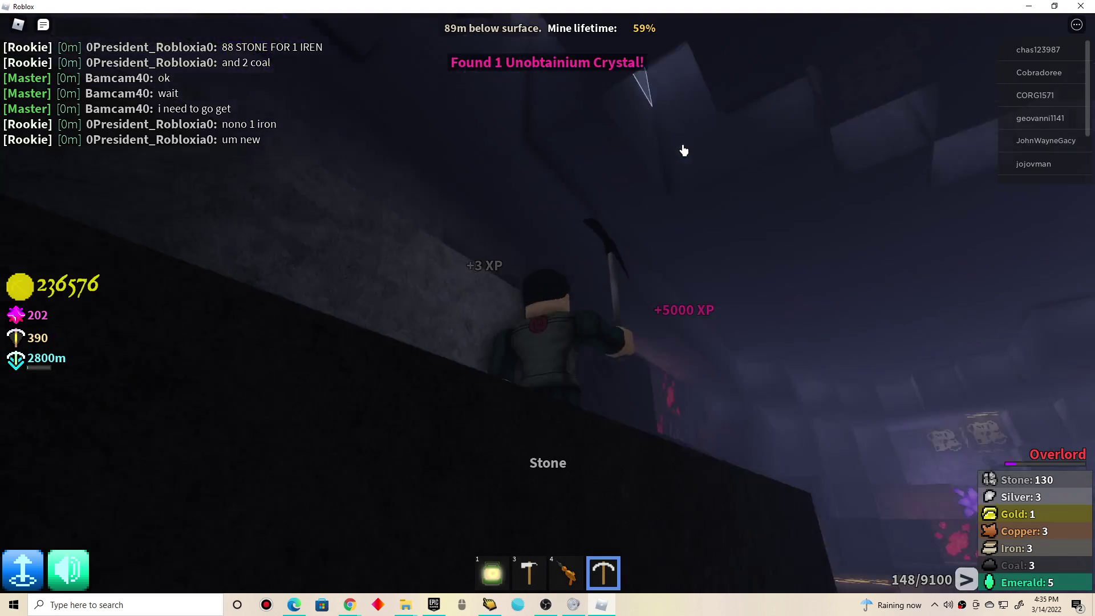
left_click(682, 151)
left_click(682, 152)
Tunnel straight down from the cavern floor through stone, passing gold and iron.
left_click(522, 240)
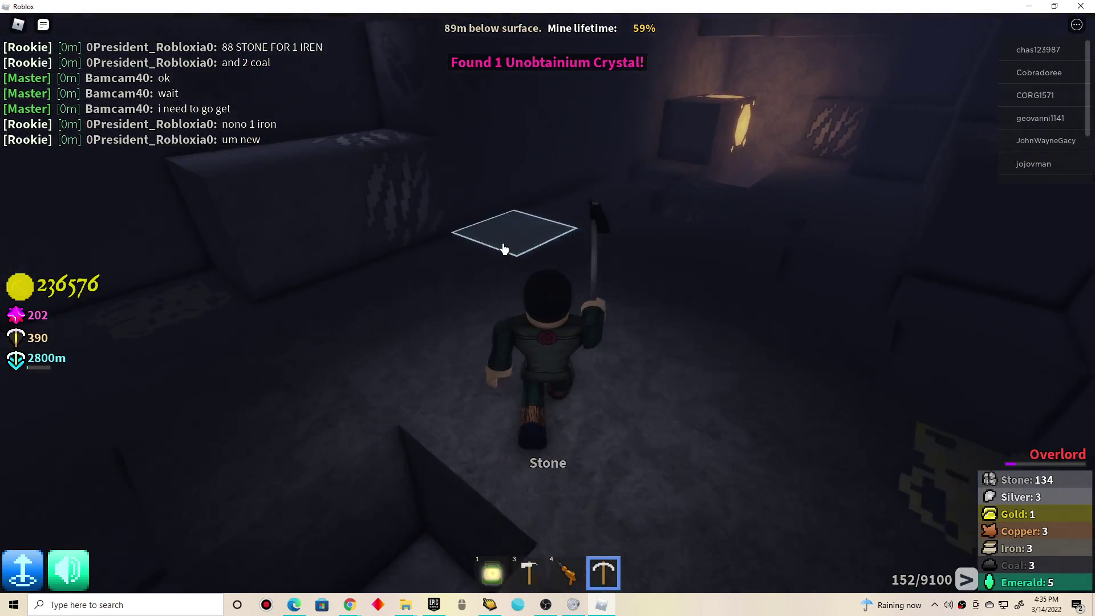
left_click(525, 276)
left_click(525, 277)
left_click(558, 401)
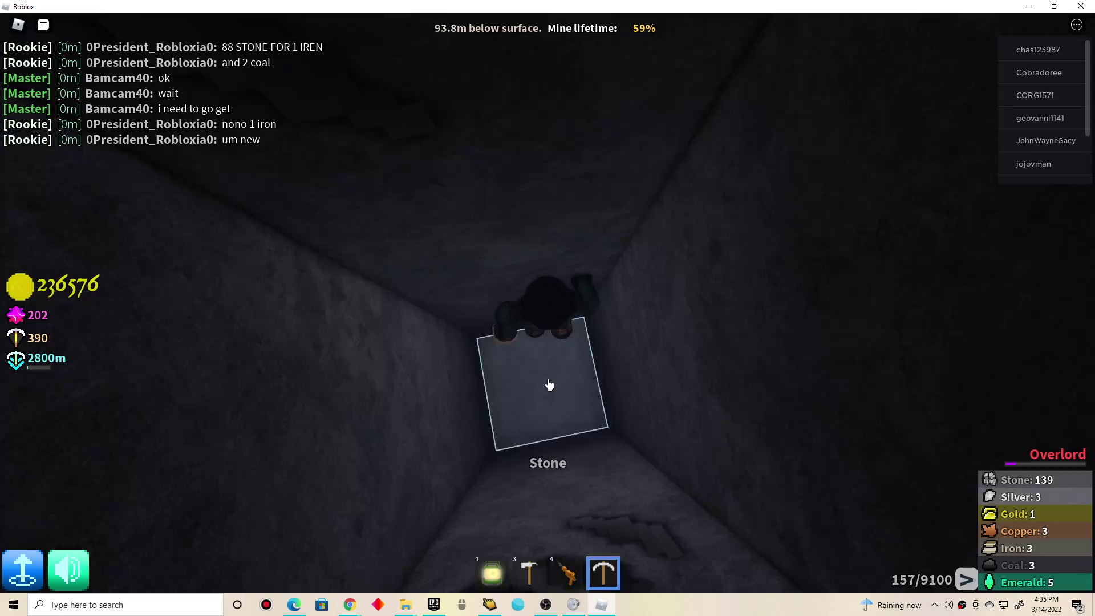
left_click(548, 382)
left_click(553, 370)
left_click(551, 372)
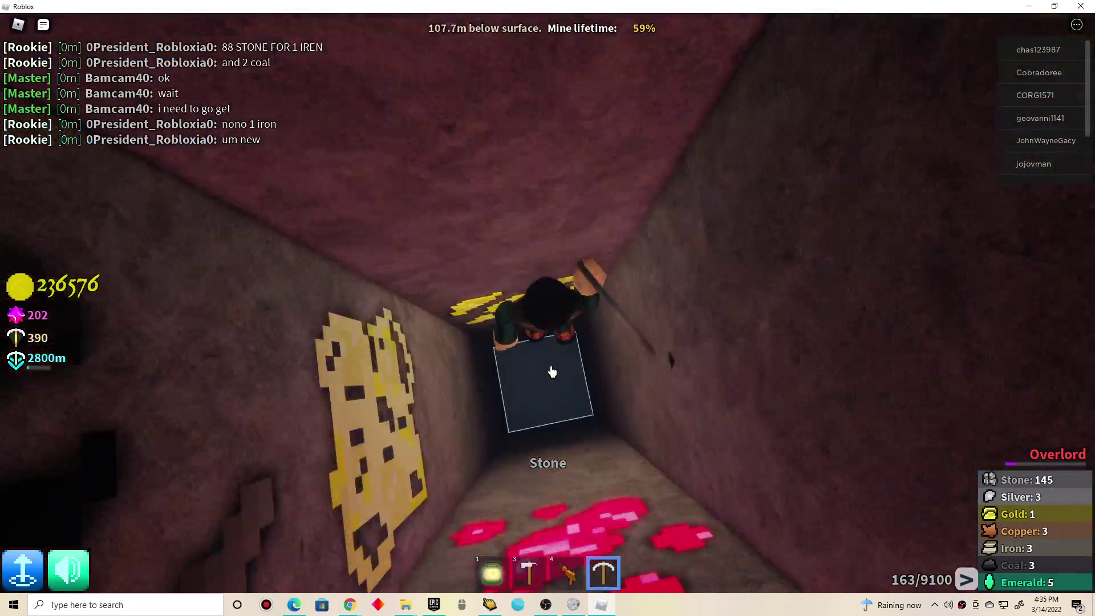
left_click(514, 356)
left_click(526, 396)
left_click(528, 397)
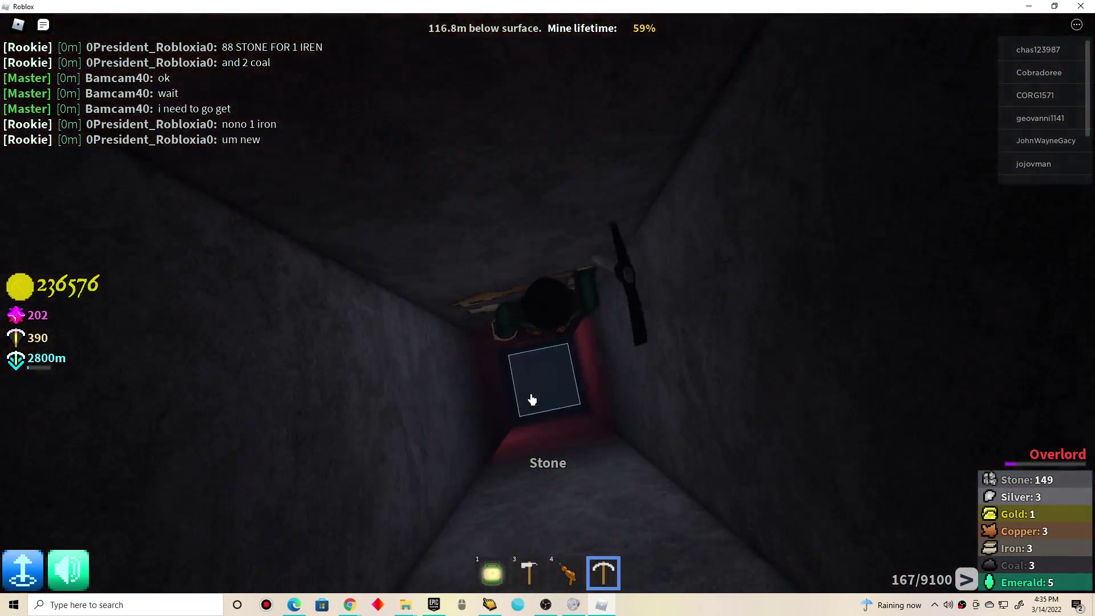
left_click(531, 398)
left_click(528, 410)
left_click(526, 387)
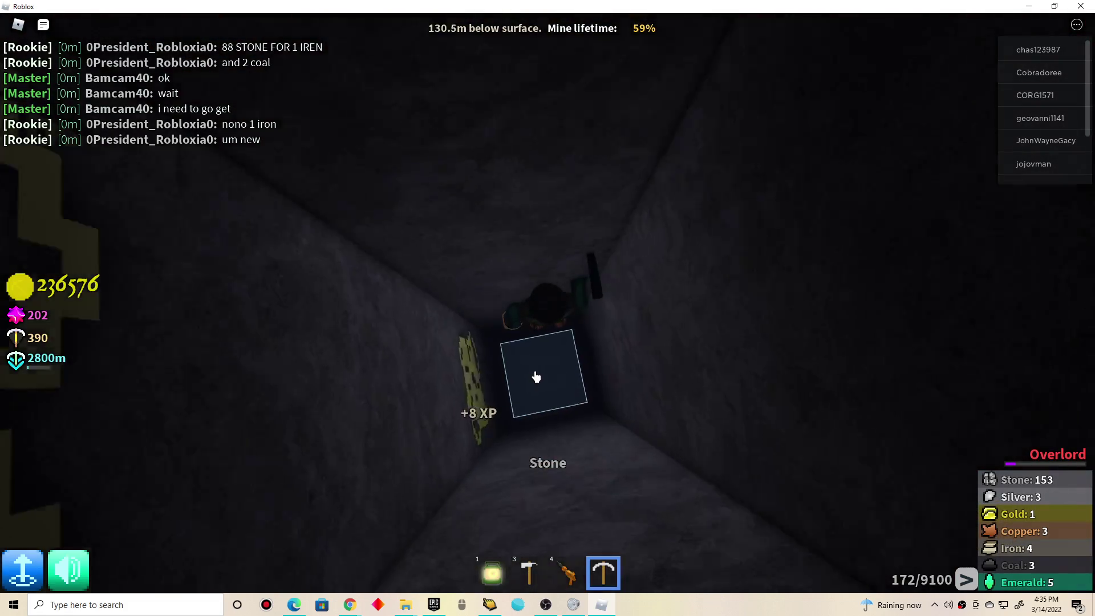
left_click(536, 378)
left_click(530, 395)
left_click(446, 350)
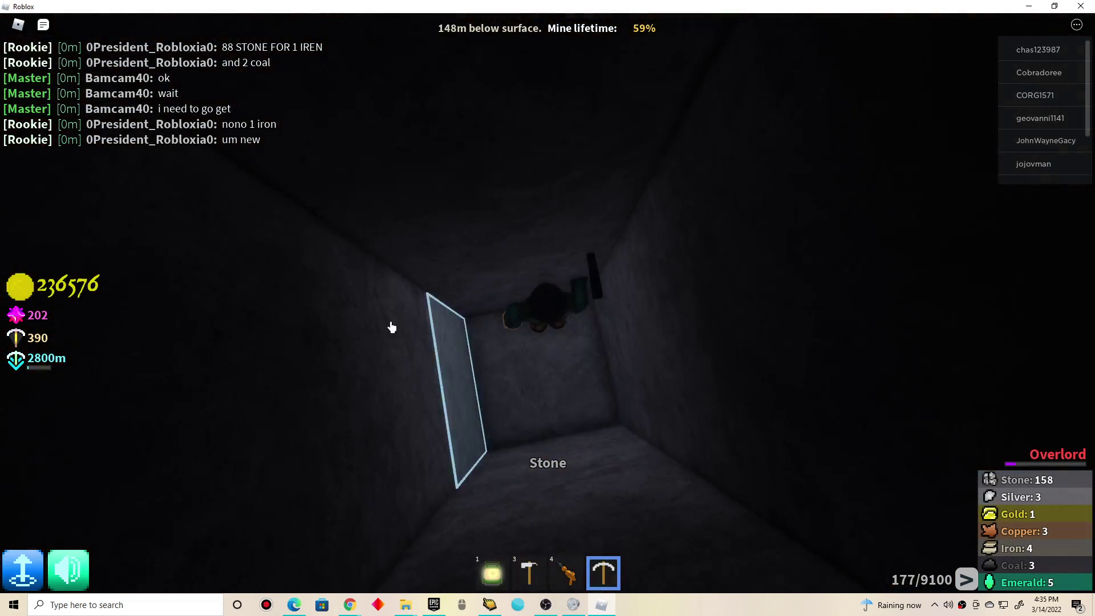
left_click(514, 355)
left_click(550, 376)
left_click(544, 377)
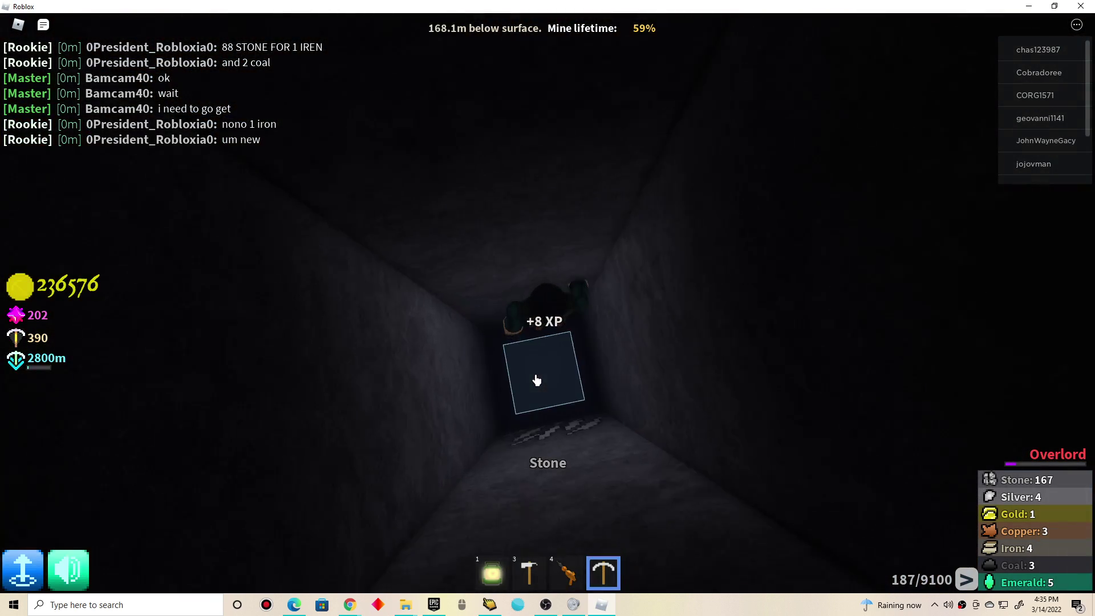
Mine the sulfur, Unobtainium, sapphire, iron and coal blocks along the shaft.
left_click(546, 383)
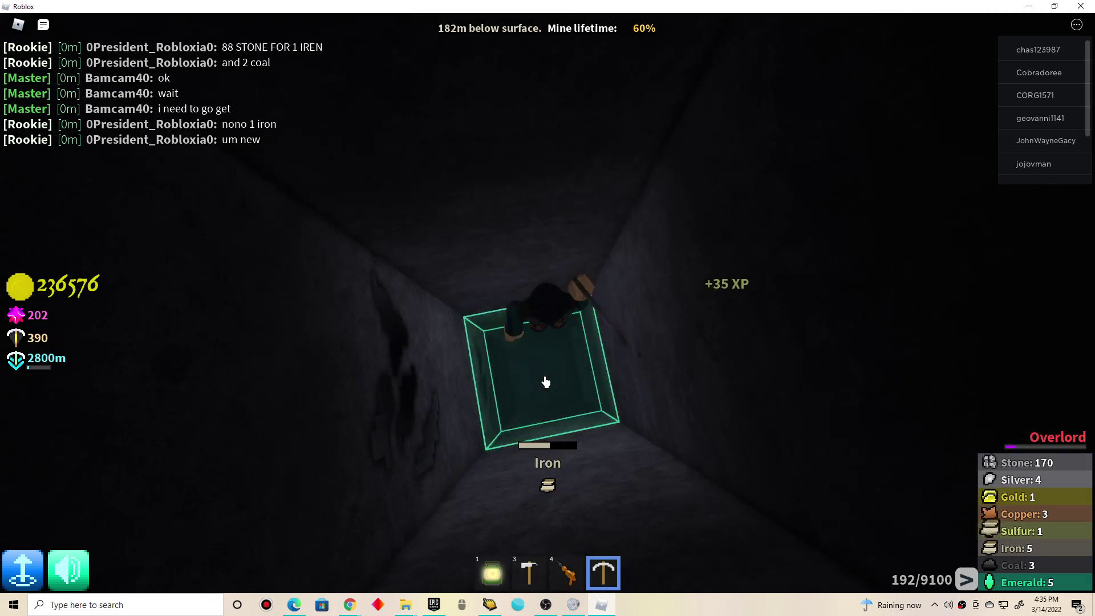
left_click(506, 214)
left_click(548, 273)
left_click(581, 454)
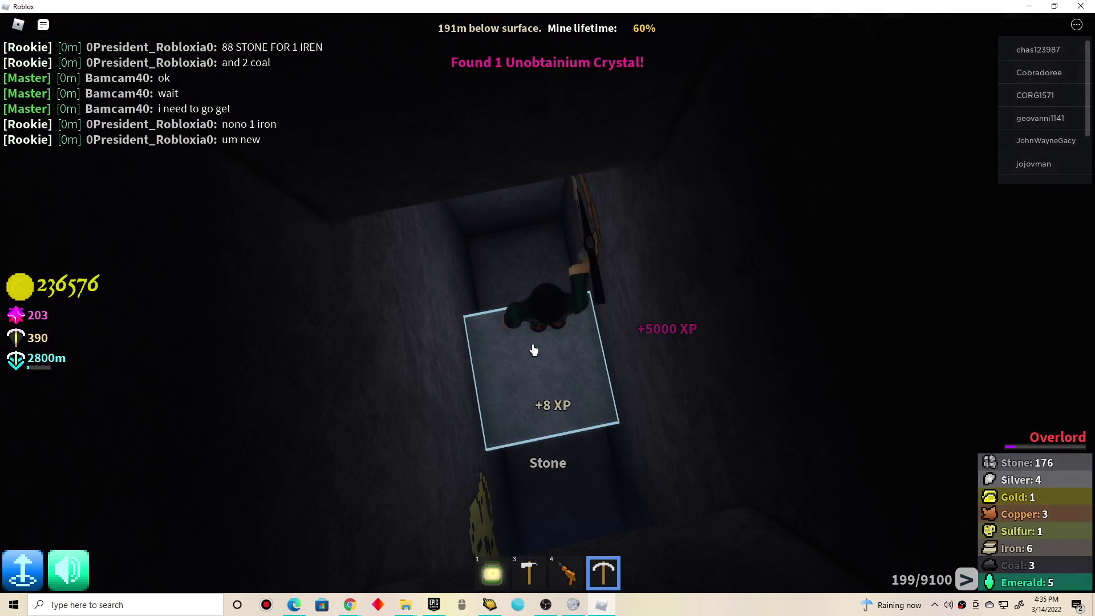
left_click(533, 350)
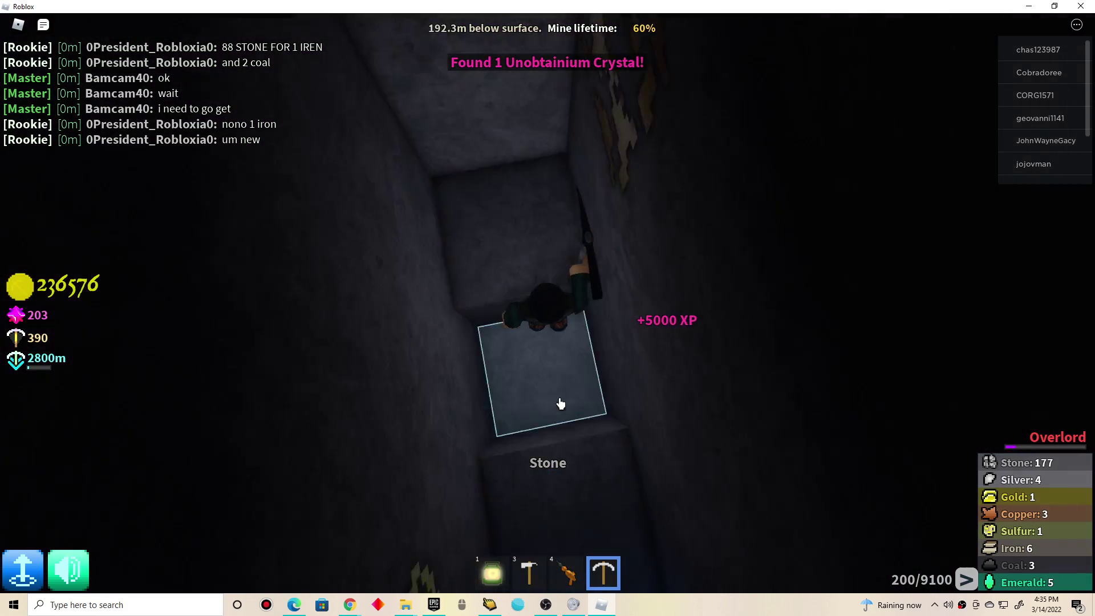
left_click(560, 402)
left_click(634, 159)
left_click(648, 135)
left_click(685, 117)
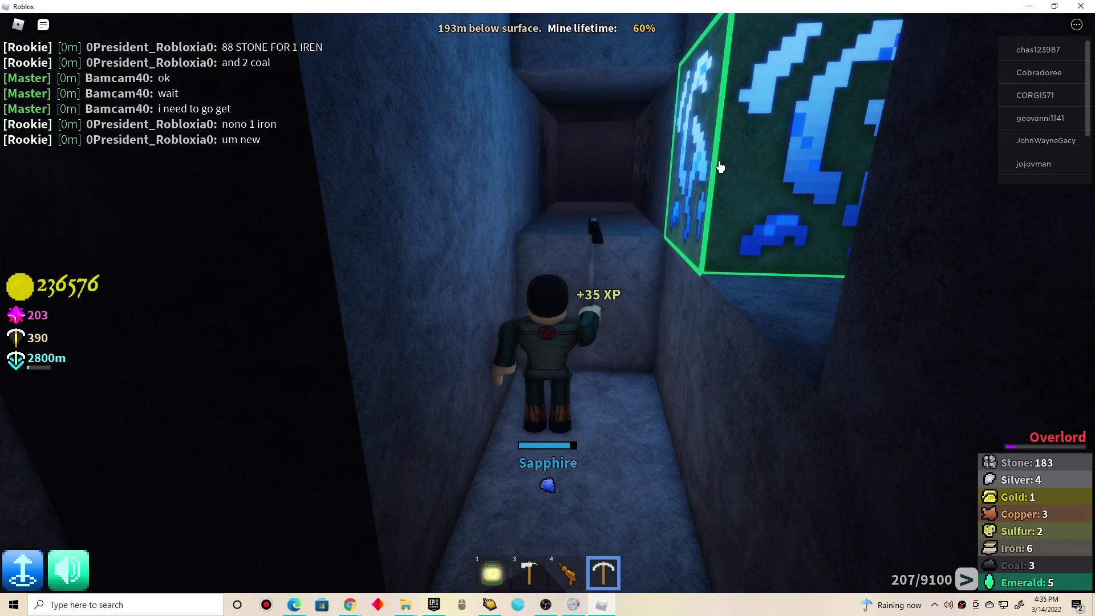
left_click(667, 146)
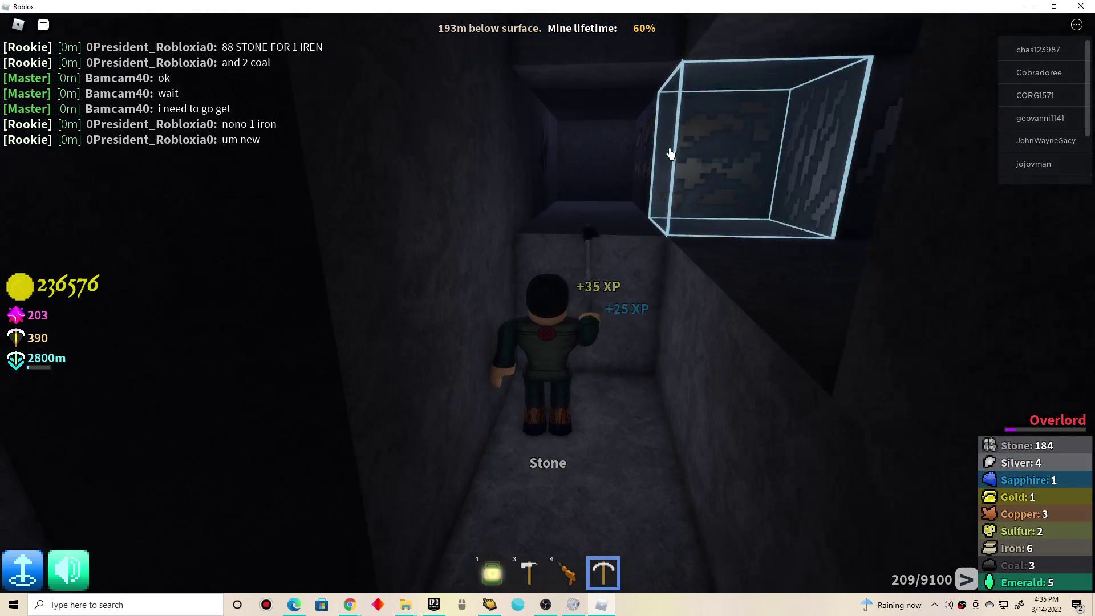
left_click(540, 262)
left_click(606, 198)
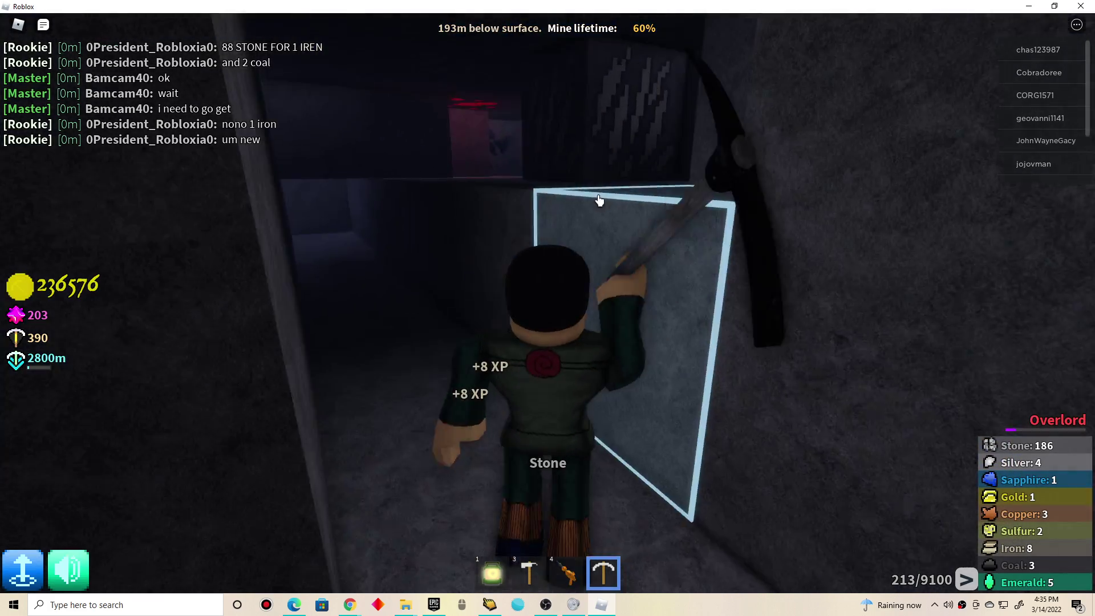
left_click(523, 166)
left_click(563, 158)
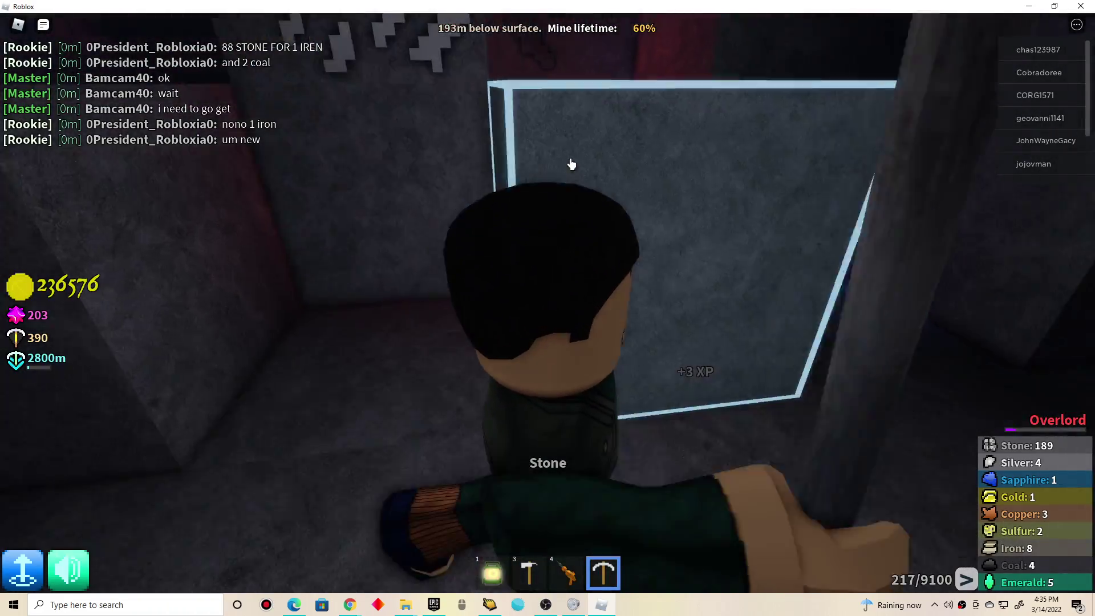
Descend through more stone and a silver block toward the deeper layers.
left_click(379, 140)
left_click(429, 162)
left_click(464, 179)
left_click(570, 322)
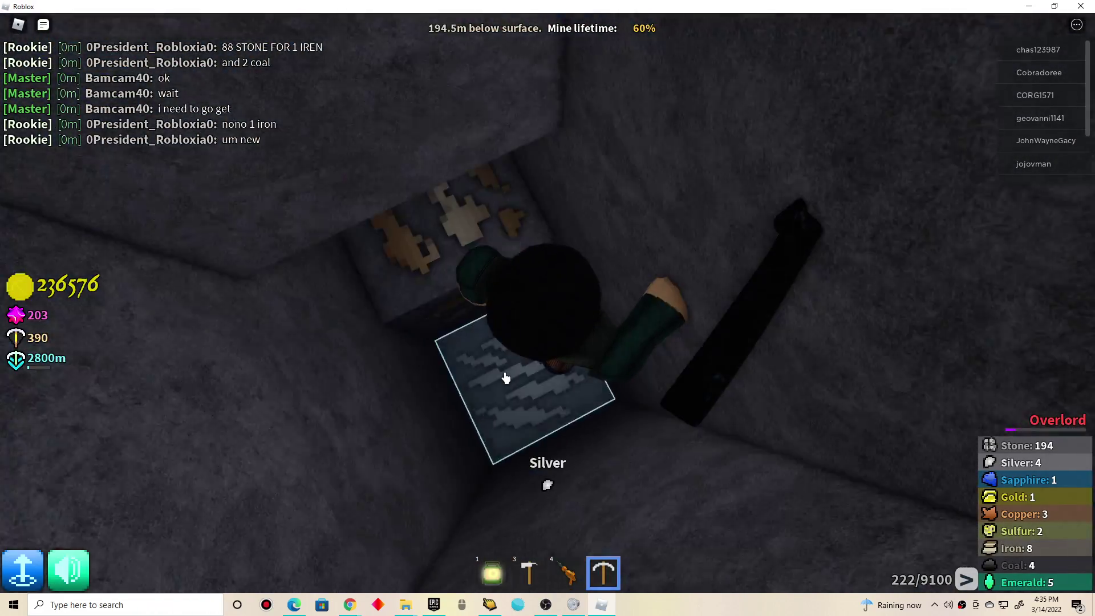
left_click(502, 374)
left_click(497, 355)
left_click(468, 256)
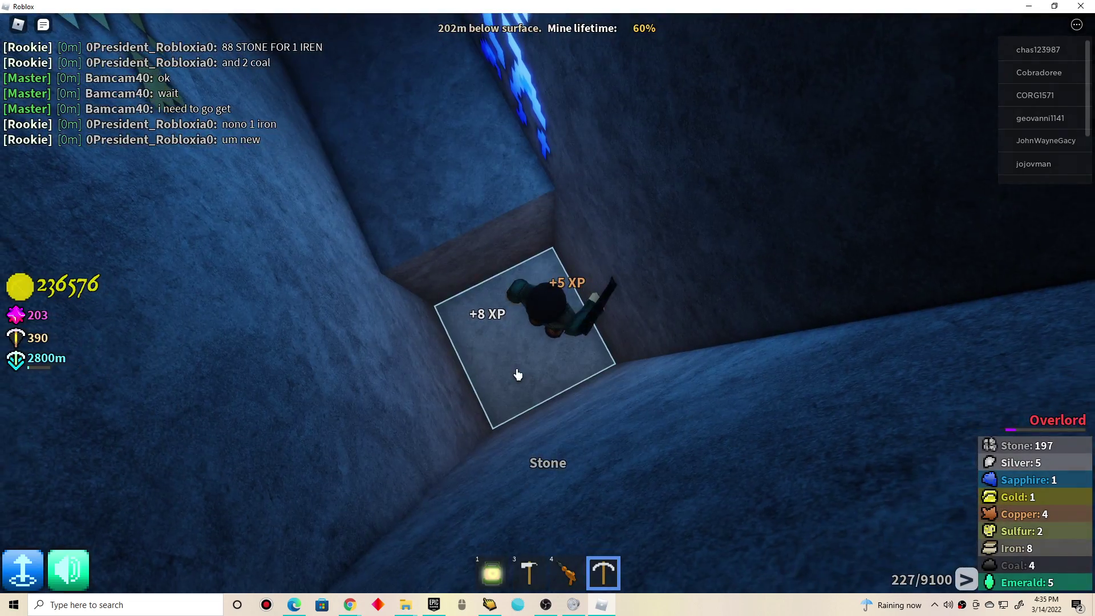
left_click(516, 373)
left_click(274, 450)
left_click(373, 354)
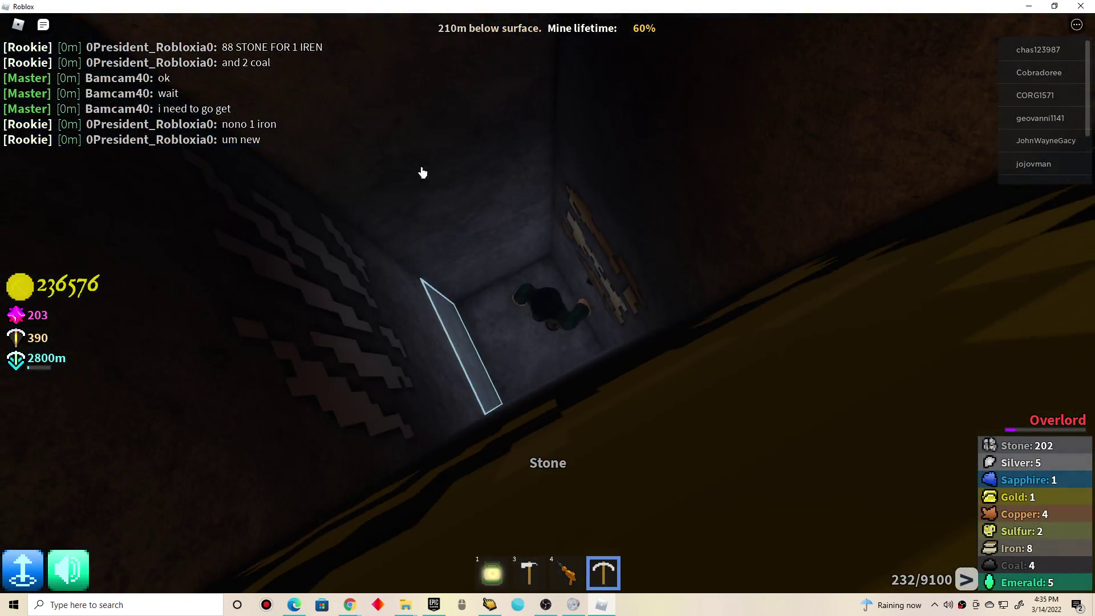
left_click(420, 171)
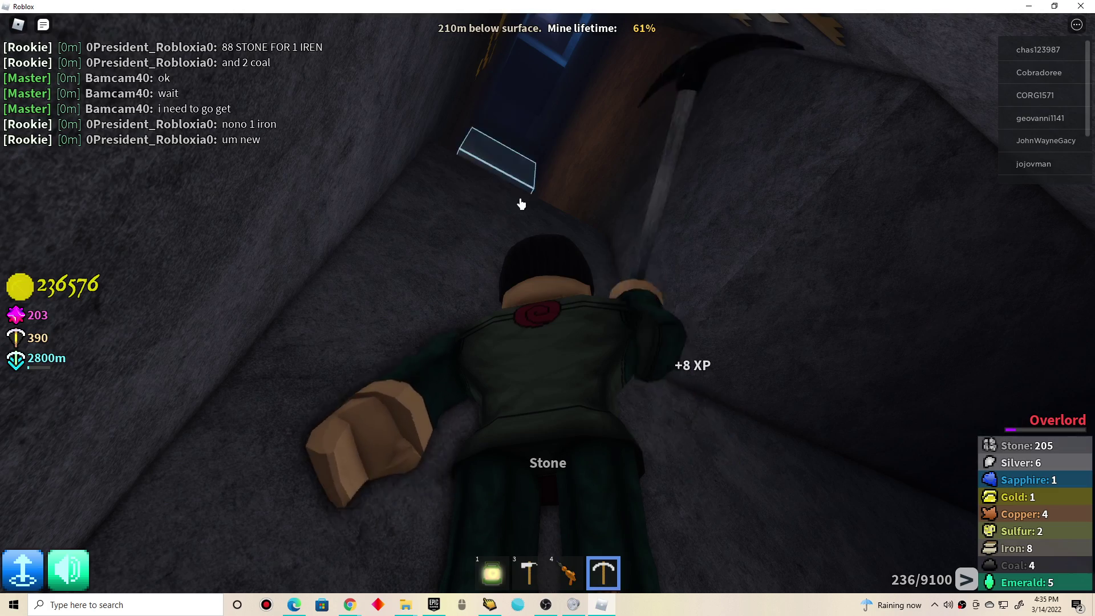
Break the blocks below past 230 m to reach 269 m with 237 stone.
left_click(527, 253)
left_click(556, 139)
left_click(580, 115)
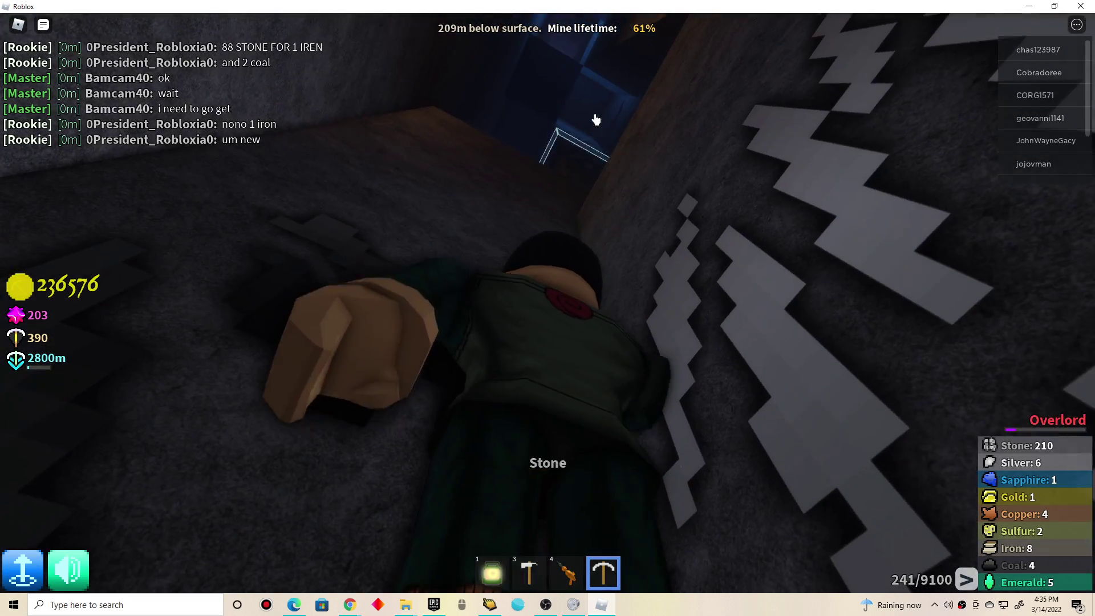
left_click(408, 132)
left_click(488, 98)
left_click(536, 151)
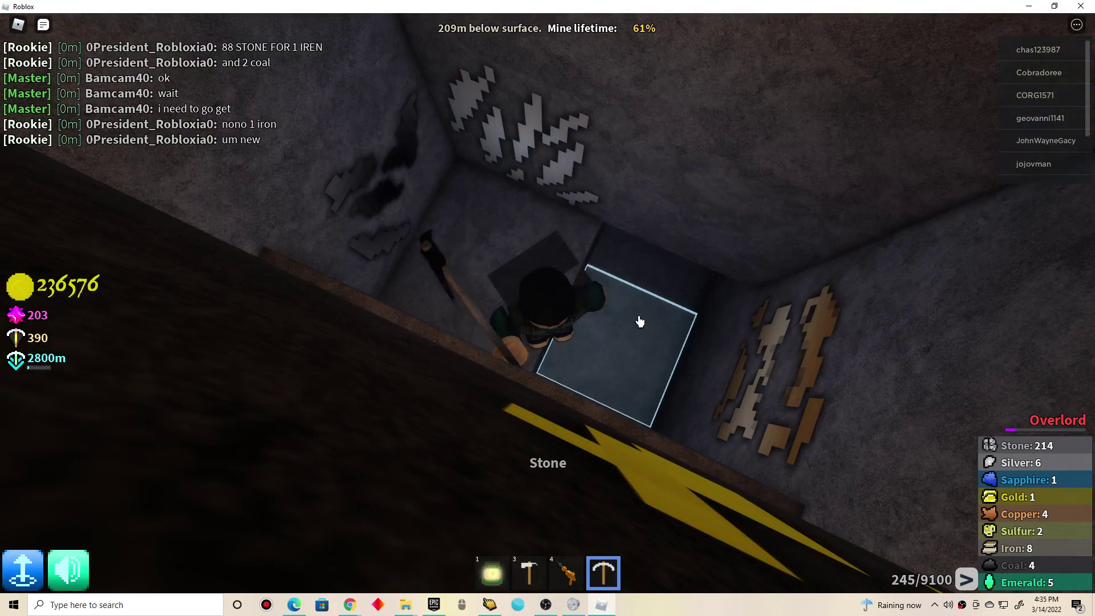
left_click(641, 320)
left_click(583, 334)
left_click(571, 345)
left_click(567, 345)
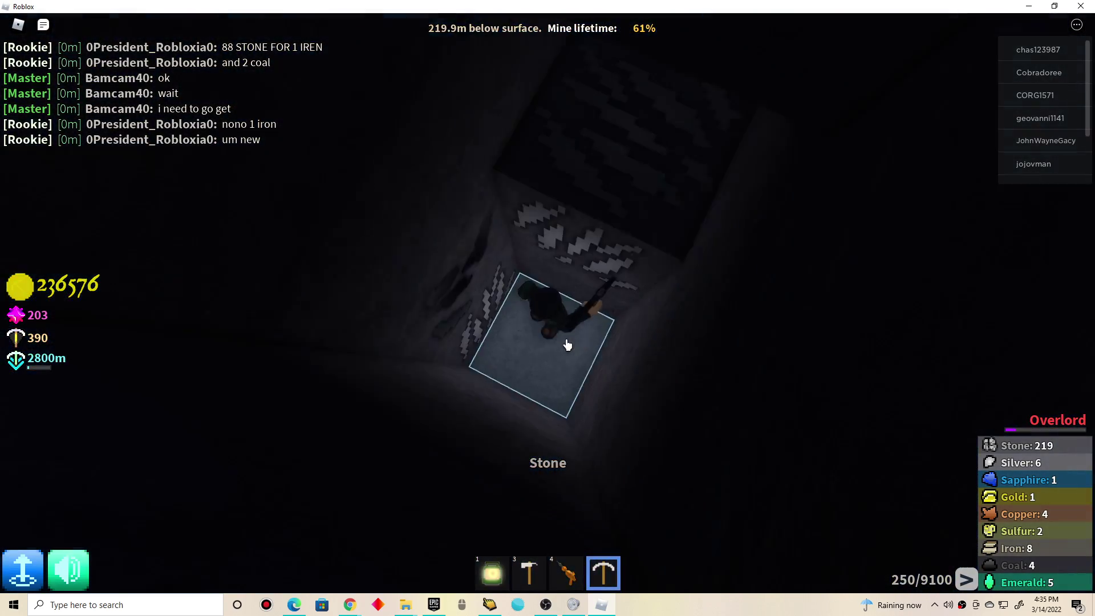
left_click(553, 347)
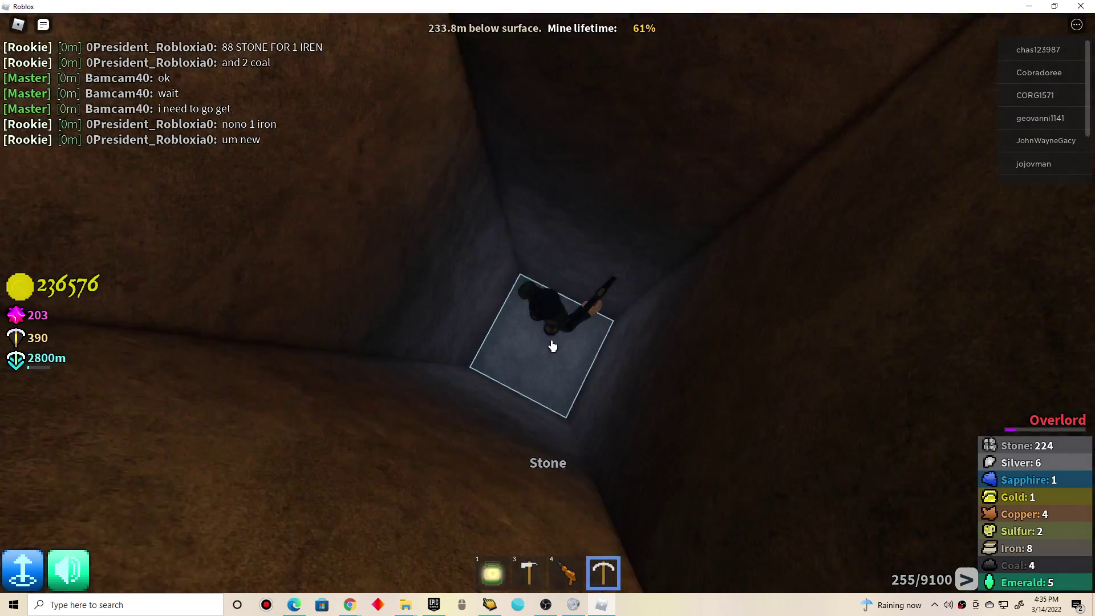
left_click(555, 358)
left_click(549, 354)
left_click(552, 340)
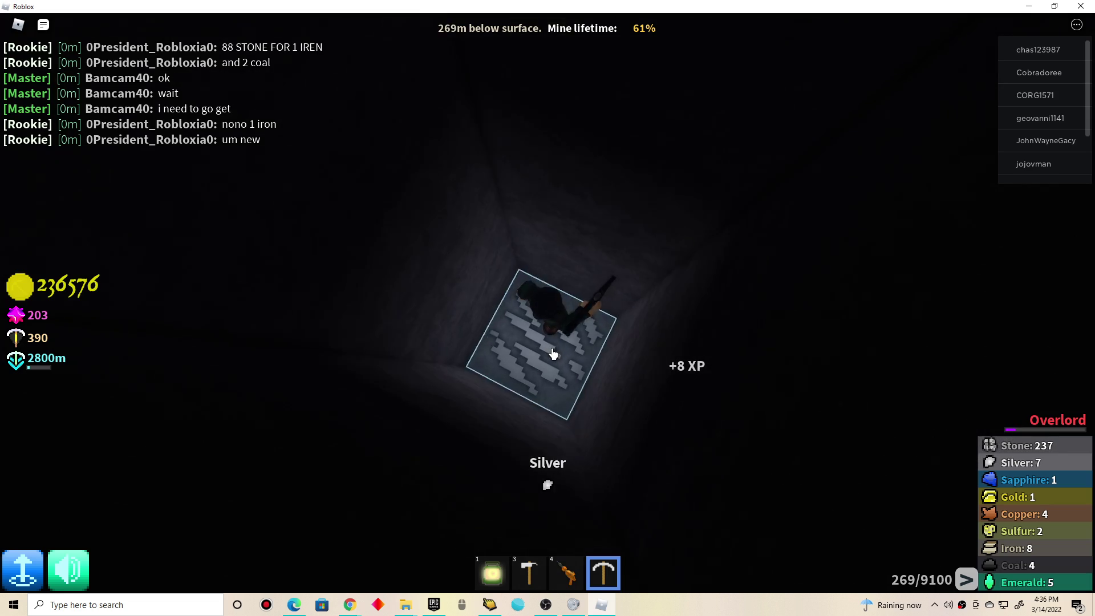
Sweep-mine downward past 288 m, collecting silver, to reach 441 m with 333 stone.
left_click(553, 354)
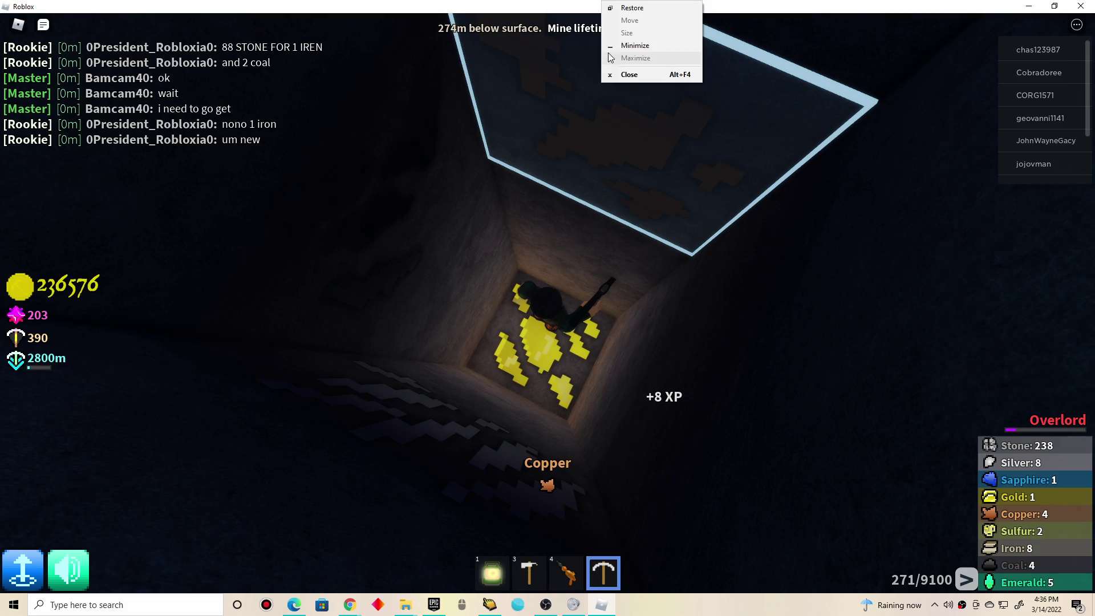
left_click_drag(597, 166, 593, 172)
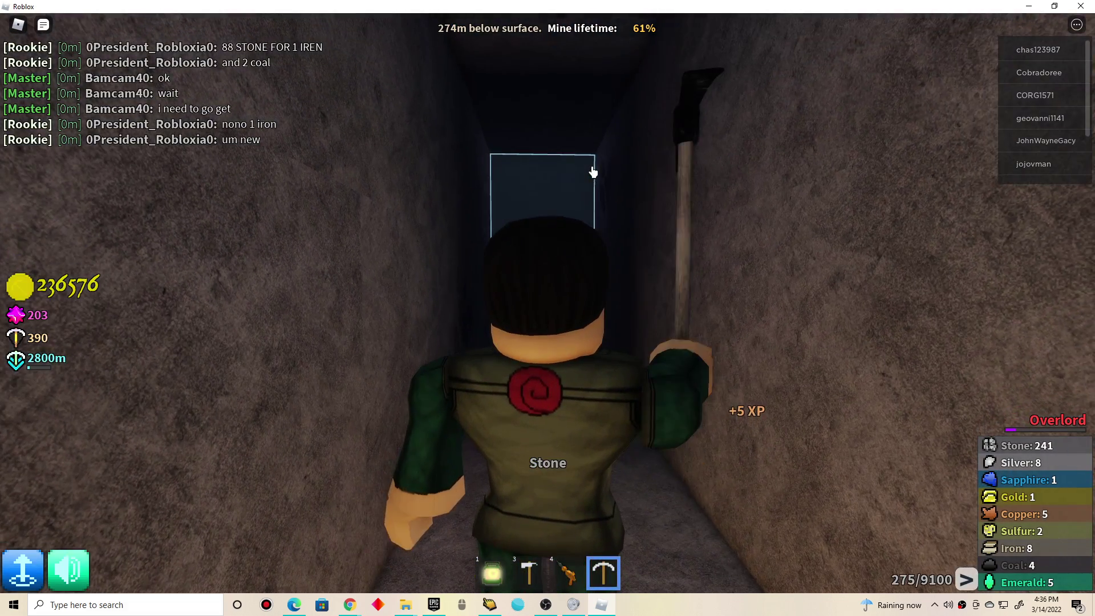
left_click_drag(517, 175, 553, 162)
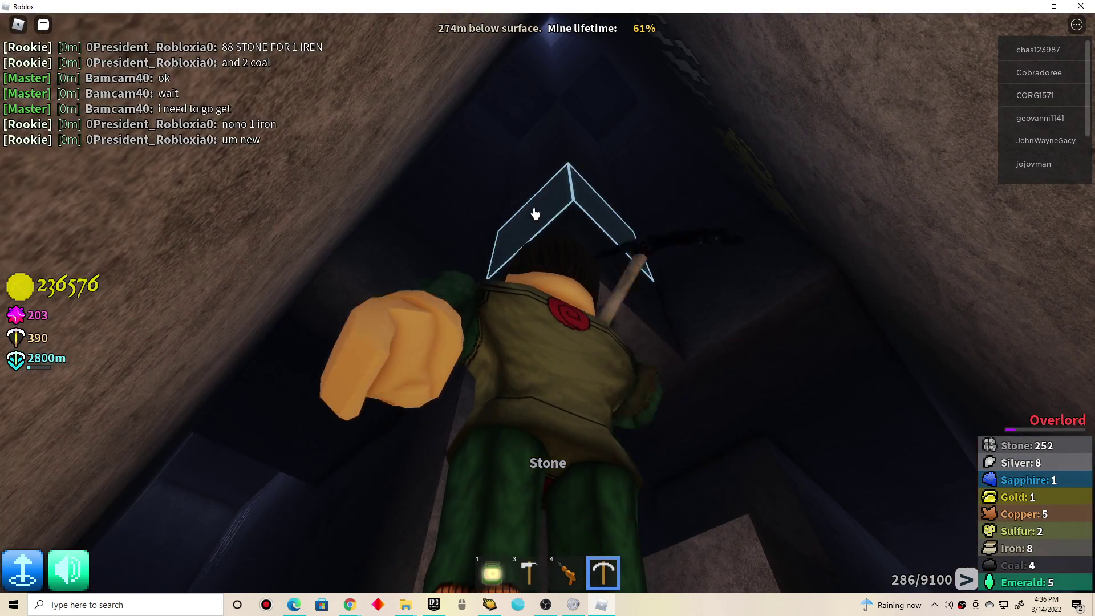
left_click_drag(535, 213, 554, 213)
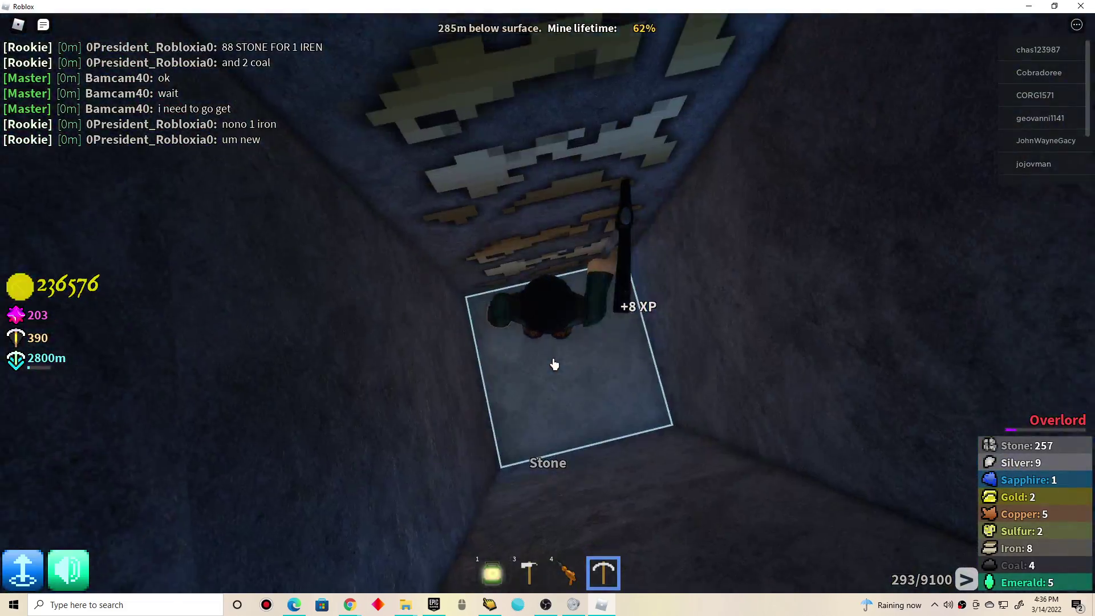
left_click_drag(549, 383, 531, 246)
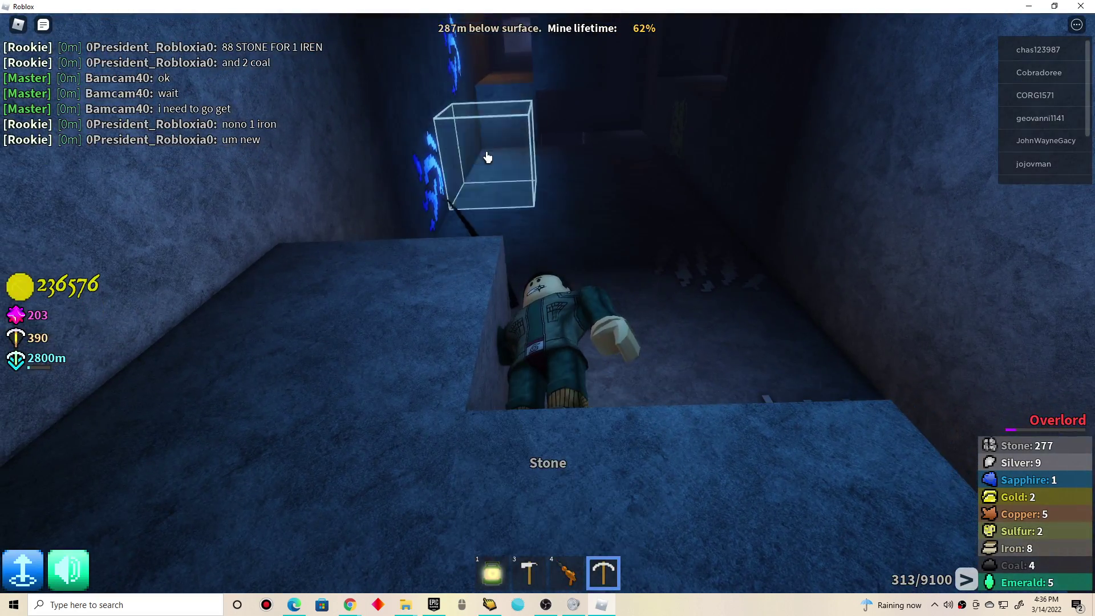
left_click_drag(487, 158, 571, 118)
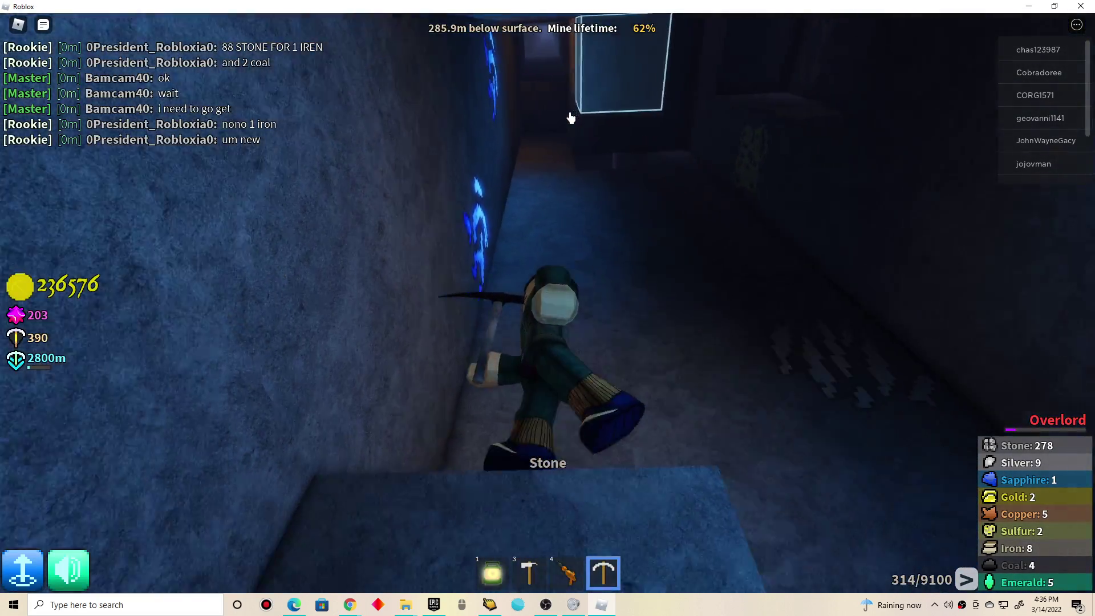
left_click_drag(638, 103, 596, 97)
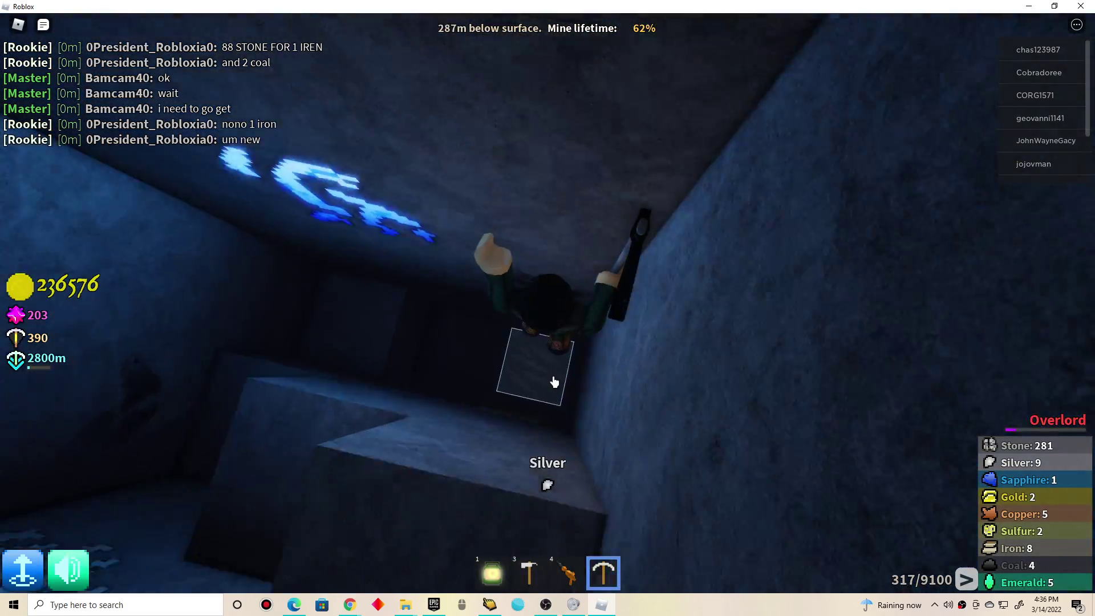
mouse_move(554, 383)
left_mouse_down()
mouse_move(553, 370)
mouse_move(534, 370)
mouse_move(534, 349)
mouse_move(555, 383)
mouse_move(540, 381)
mouse_move(564, 379)
mouse_move(546, 369)
mouse_move(561, 370)
mouse_move(551, 386)
mouse_move(576, 377)
left_mouse_up()
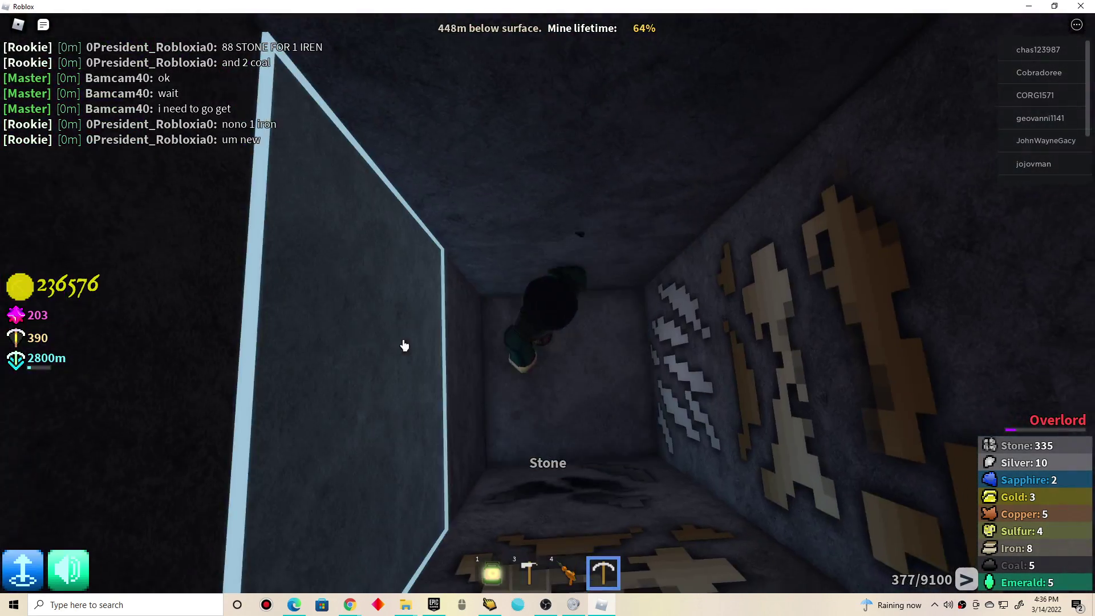
Mine down from 449m to 596m, collecting an Emerald, Silver and stone (415 stone, 467/9100).
mouse_move(569, 395)
left_mouse_down()
mouse_move(527, 273)
mouse_move(573, 252)
mouse_move(570, 232)
mouse_move(452, 199)
left_mouse_up()
mouse_move(479, 156)
left_mouse_down()
mouse_move(455, 227)
mouse_move(617, 191)
mouse_move(553, 317)
mouse_move(568, 360)
mouse_move(563, 373)
mouse_move(551, 367)
mouse_move(601, 334)
left_mouse_up()
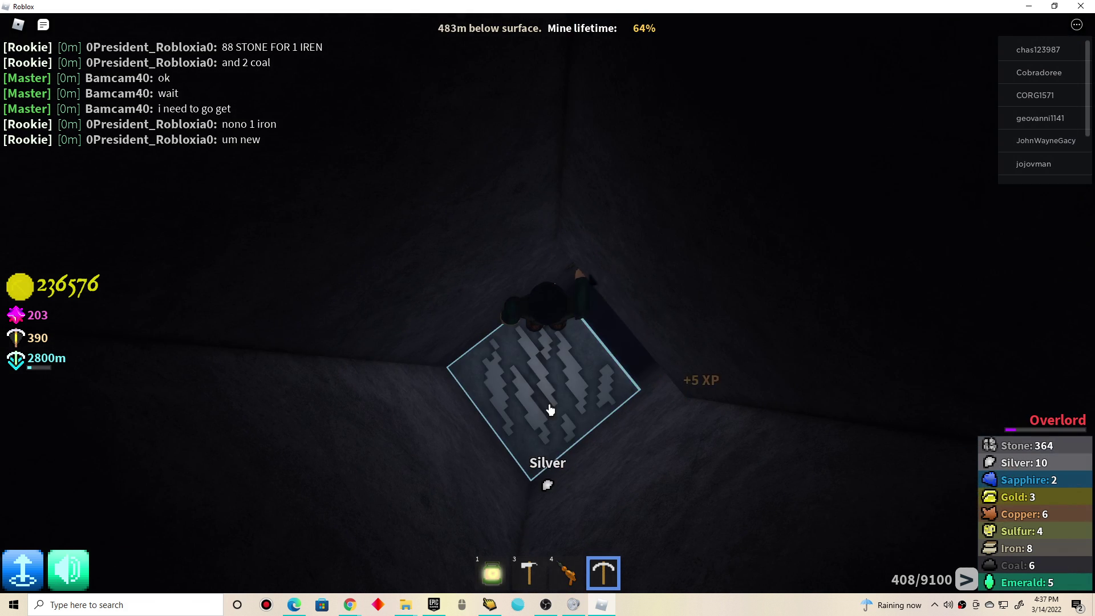
mouse_move(557, 398)
left_mouse_down()
mouse_move(580, 237)
mouse_move(599, 215)
mouse_move(625, 357)
mouse_move(719, 375)
left_mouse_up()
mouse_move(587, 402)
left_mouse_down()
mouse_move(565, 376)
mouse_move(821, 42)
mouse_move(729, 91)
mouse_move(630, 118)
left_mouse_up()
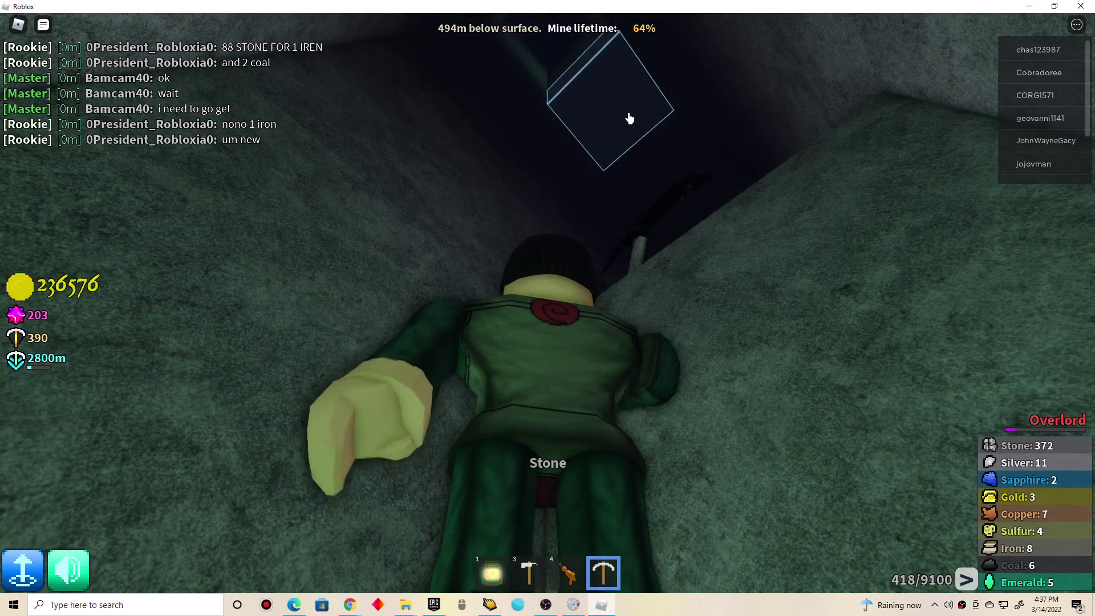
mouse_move(576, 97)
left_mouse_down()
mouse_move(591, 114)
mouse_move(579, 250)
left_mouse_up()
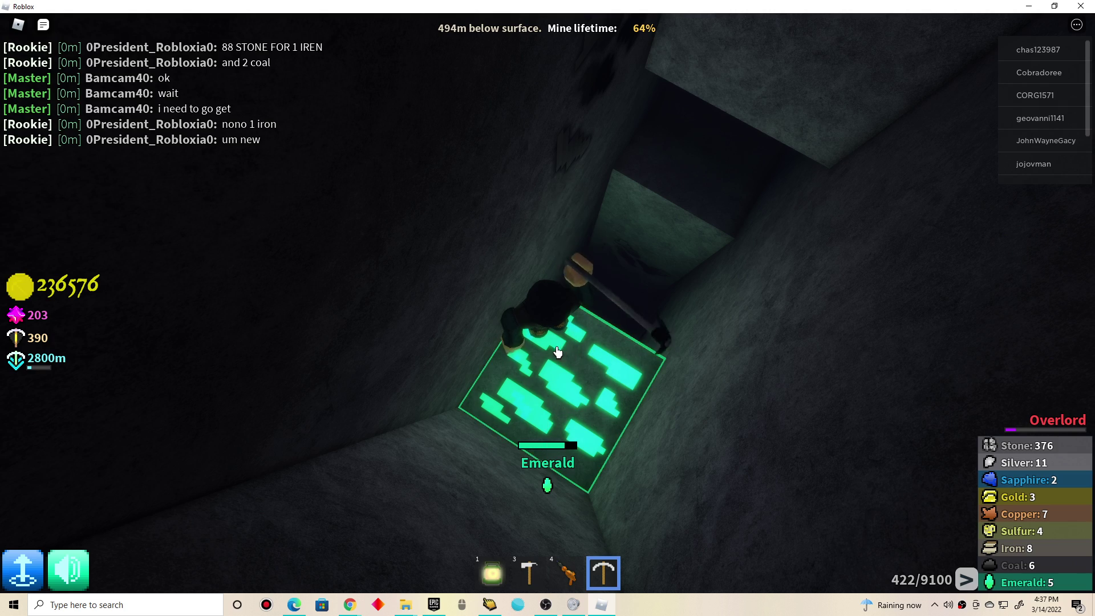
mouse_move(557, 352)
left_mouse_down()
mouse_move(557, 411)
mouse_move(559, 393)
left_mouse_up()
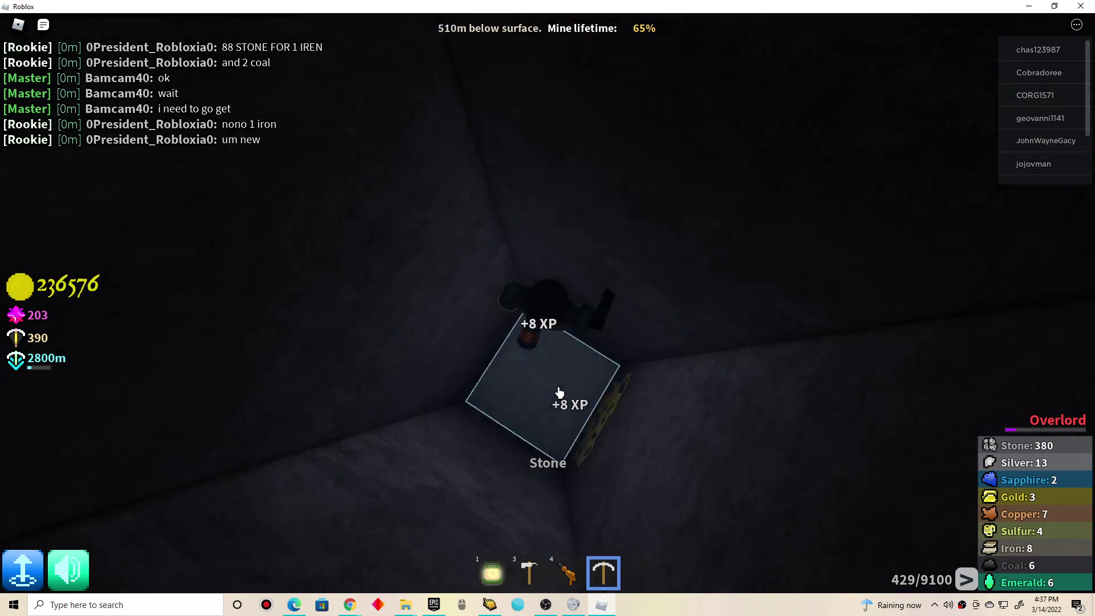
mouse_move(660, 151)
left_mouse_down()
mouse_move(679, 69)
mouse_move(616, 143)
mouse_move(572, 90)
mouse_move(554, 91)
mouse_move(562, 134)
left_mouse_up()
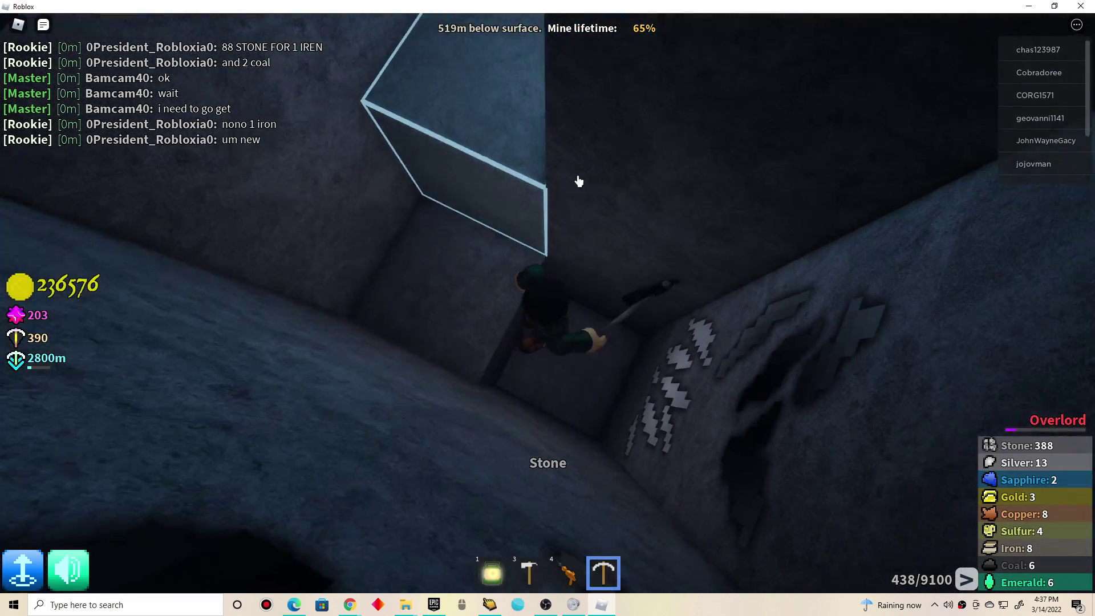
mouse_move(578, 182)
left_mouse_down()
mouse_move(519, 382)
mouse_move(545, 370)
mouse_move(507, 363)
mouse_move(547, 385)
mouse_move(547, 482)
mouse_move(541, 203)
mouse_move(535, 336)
left_mouse_up()
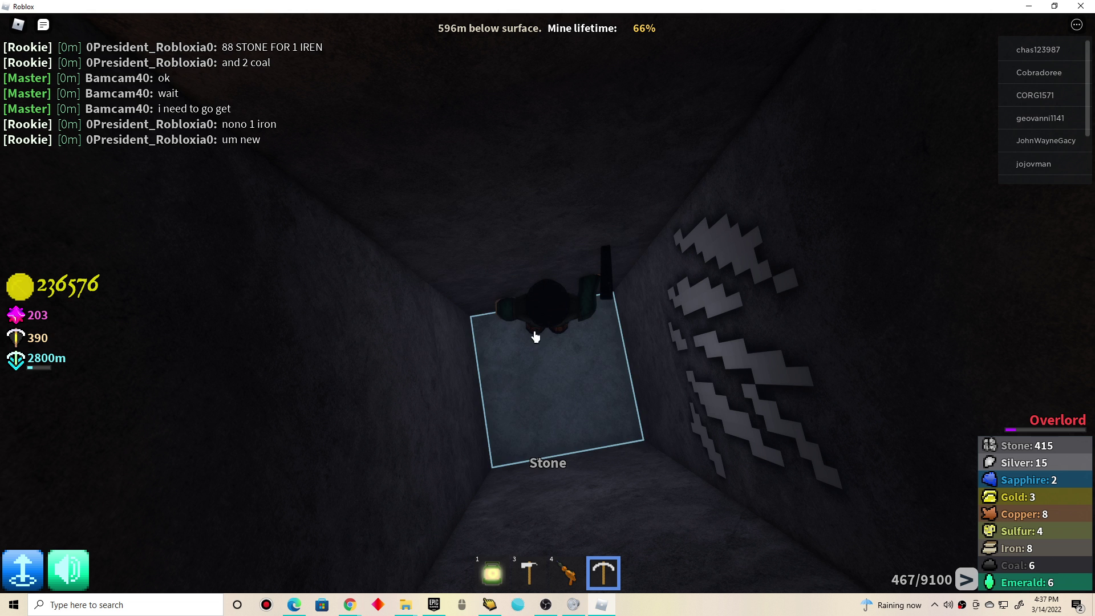
Dig past 600m and break the Boomite block to reach 661m, then equip the hammer.
mouse_move(561, 387)
left_mouse_down()
mouse_move(538, 376)
mouse_move(553, 368)
mouse_move(567, 390)
left_mouse_up()
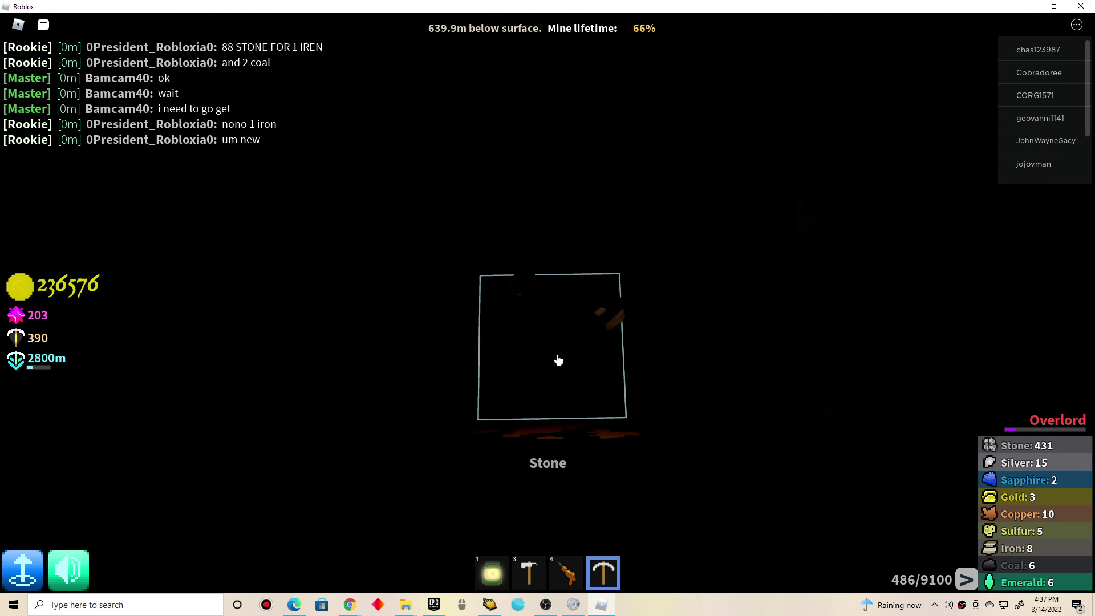
mouse_move(561, 438)
left_mouse_down()
mouse_move(551, 358)
mouse_move(588, 511)
mouse_move(456, 312)
left_mouse_up()
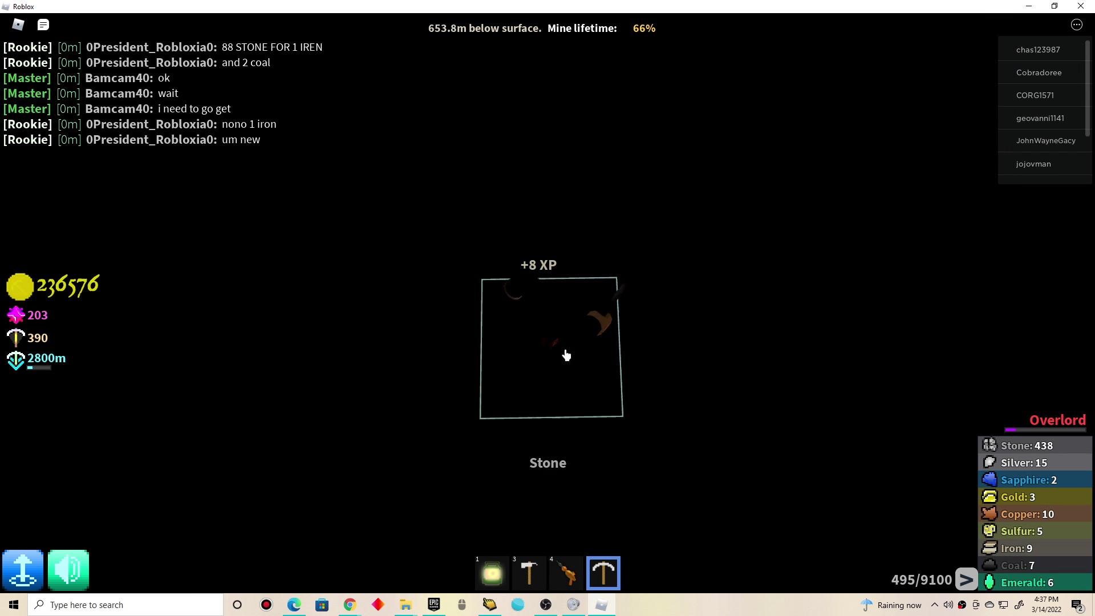
mouse_move(659, 312)
left_mouse_down()
mouse_move(598, 349)
mouse_move(604, 297)
mouse_move(673, 266)
mouse_move(616, 215)
left_mouse_up()
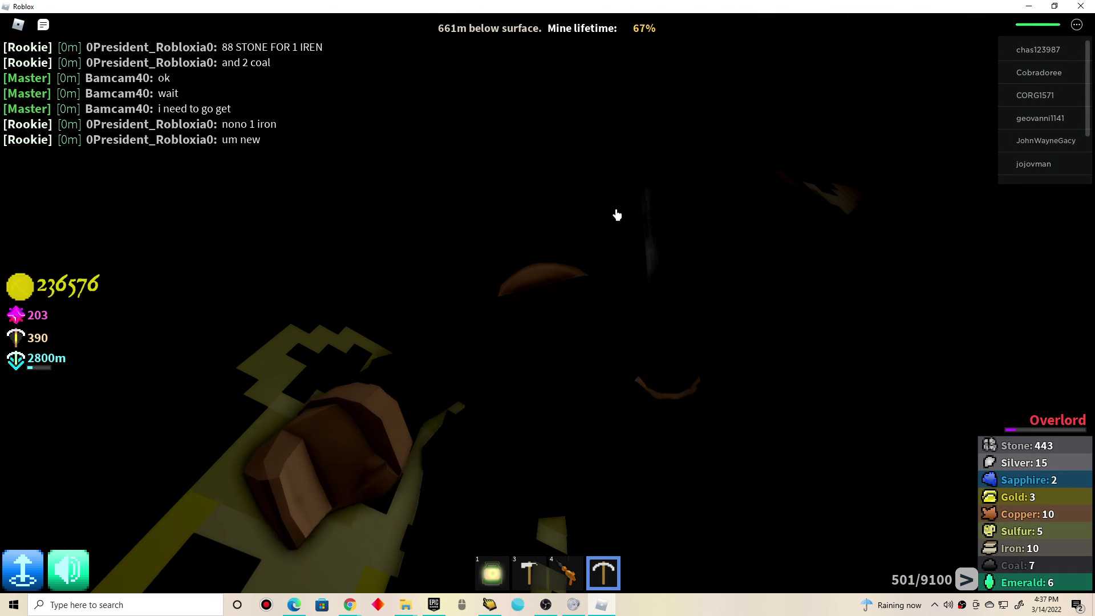
key("3")
Place a Glass Candle in the shaft, then re-equip the pickaxe and mine the candle away.
left_click(503, 446)
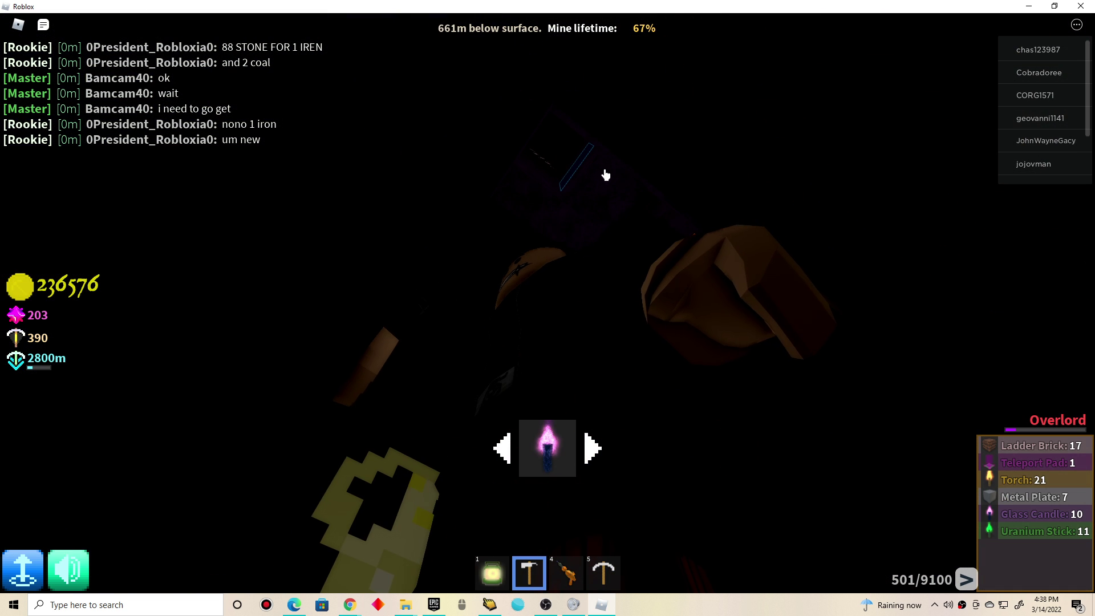
scroll(603, 342, "down", 3)
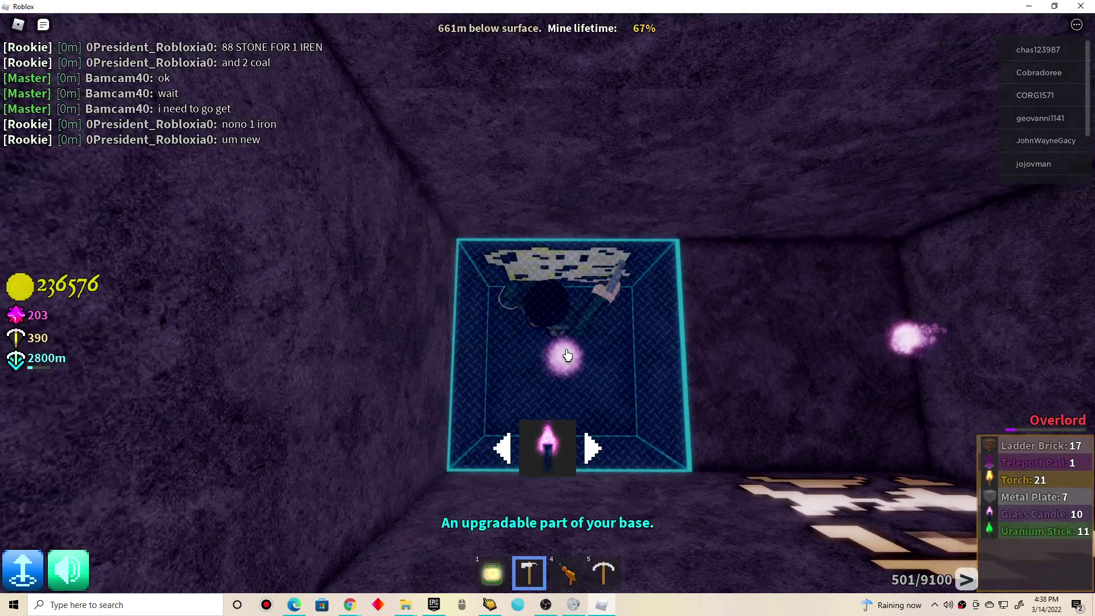
left_click(595, 378)
key("grave")
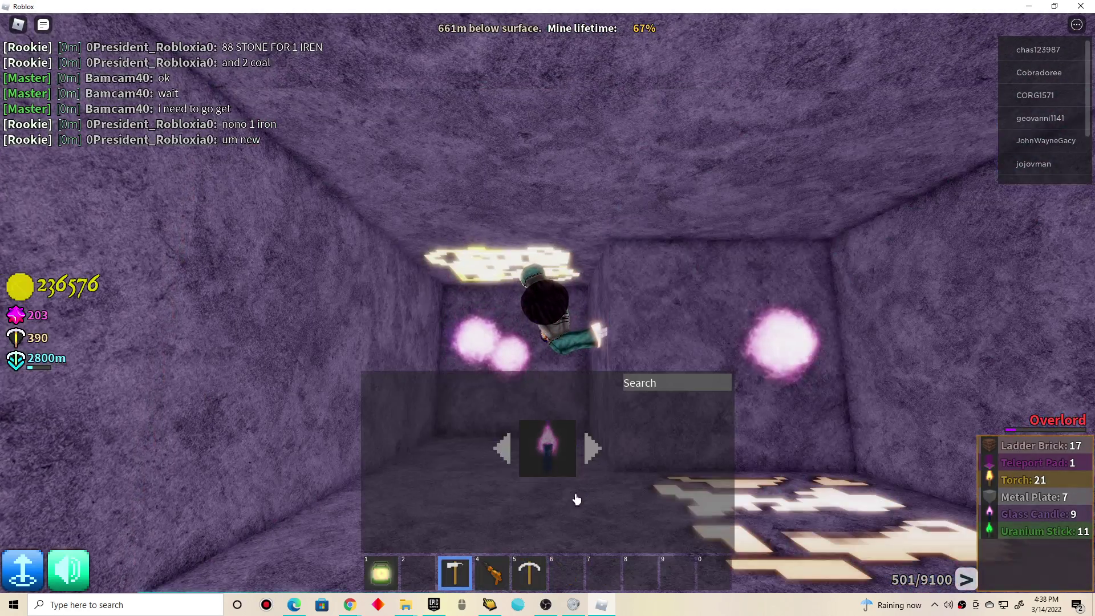
left_click(409, 582)
key("grave")
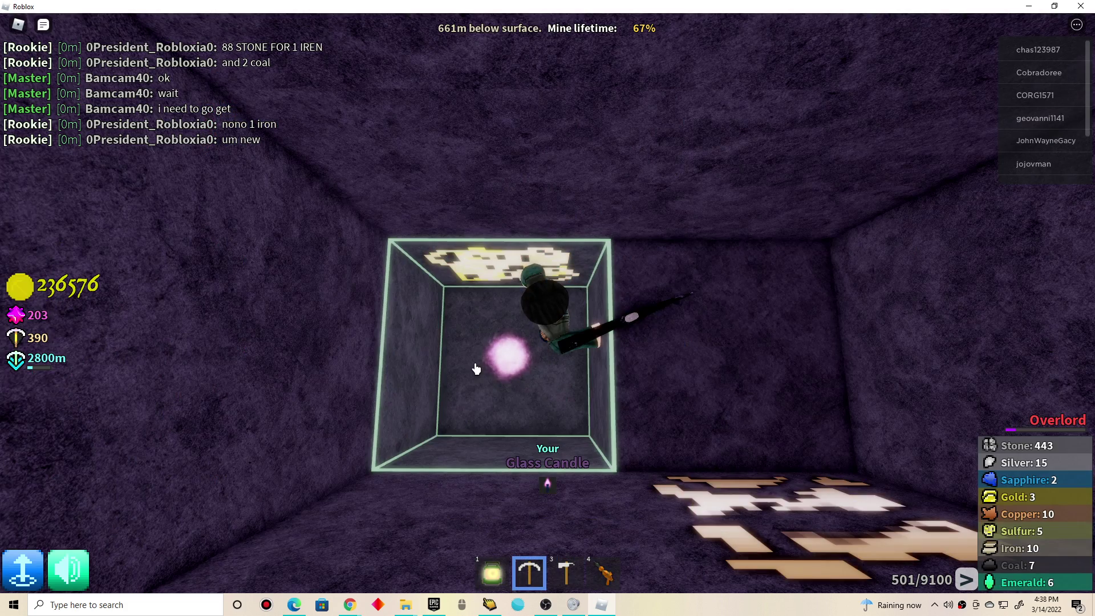
left_click(476, 367)
Mine the stone beneath the character to descend past 750m.
left_click(529, 359)
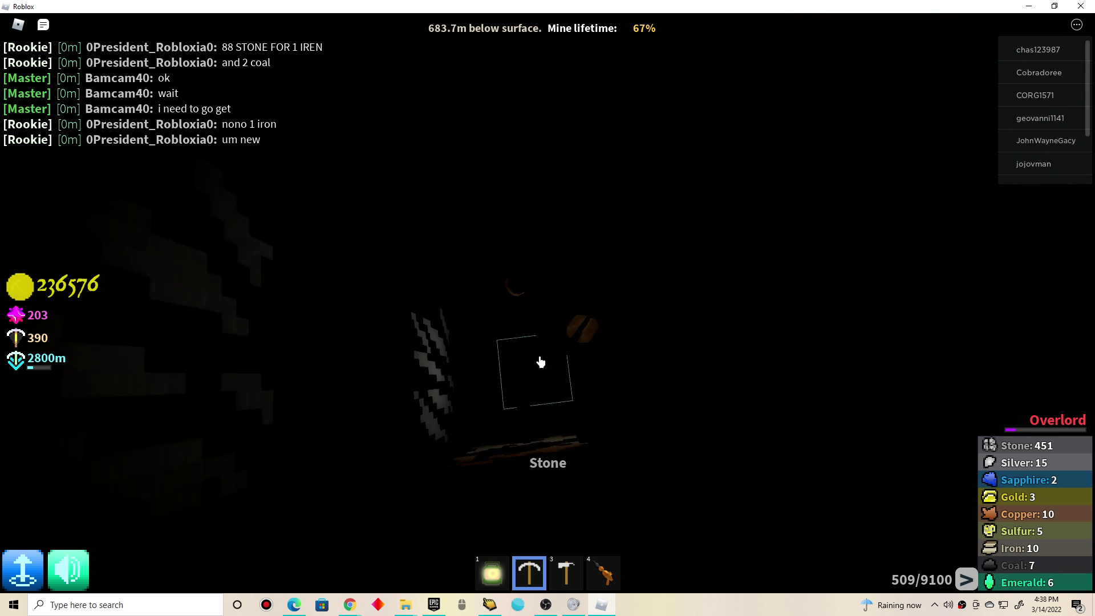
left_click(529, 371)
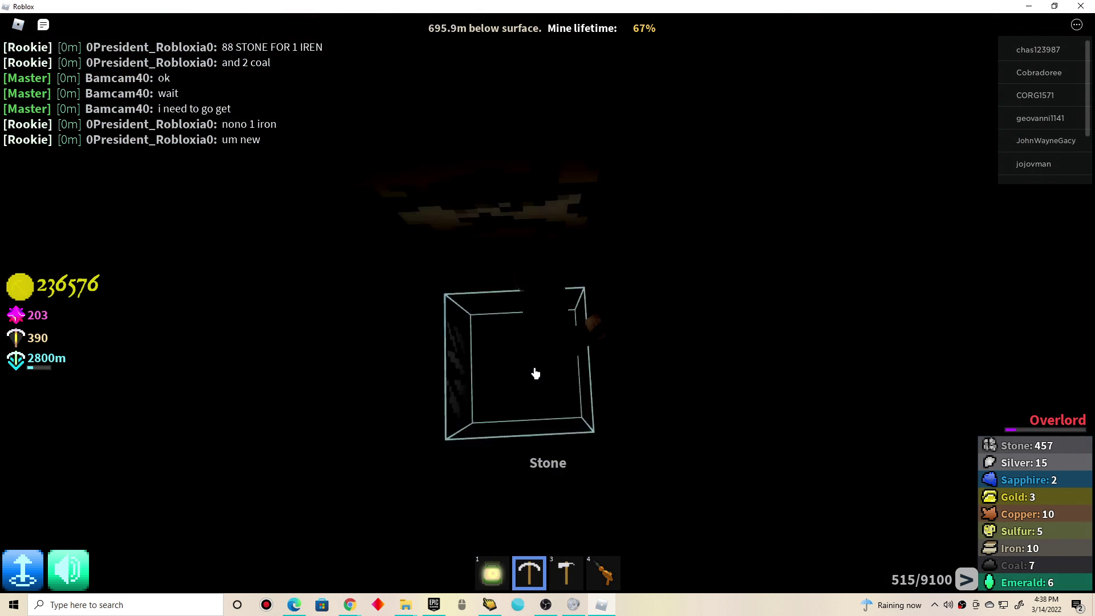
left_click(524, 377)
left_click(524, 376)
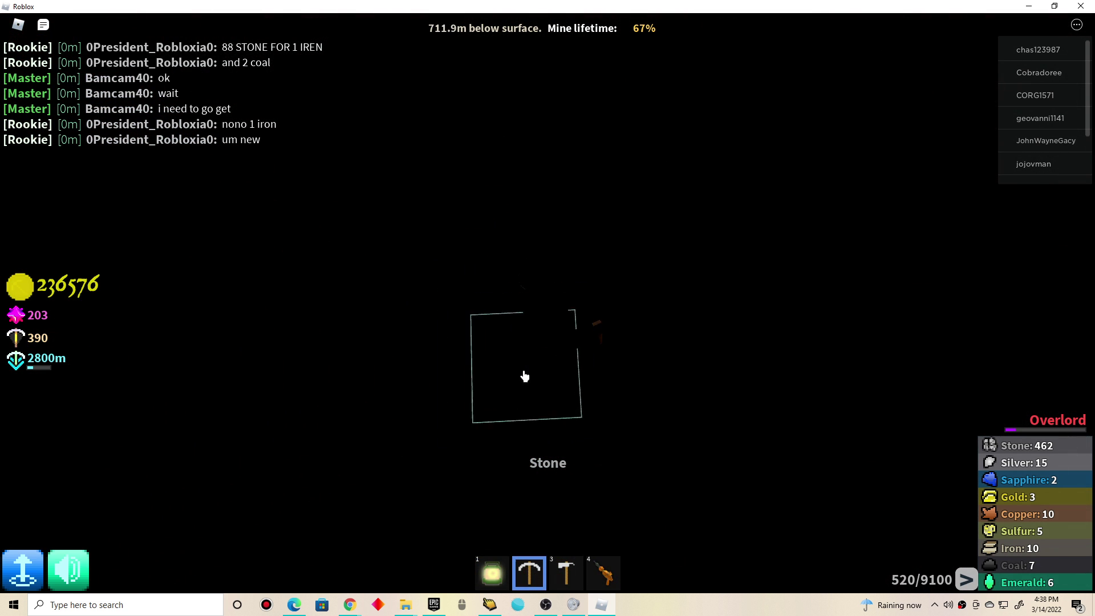
left_click(529, 360)
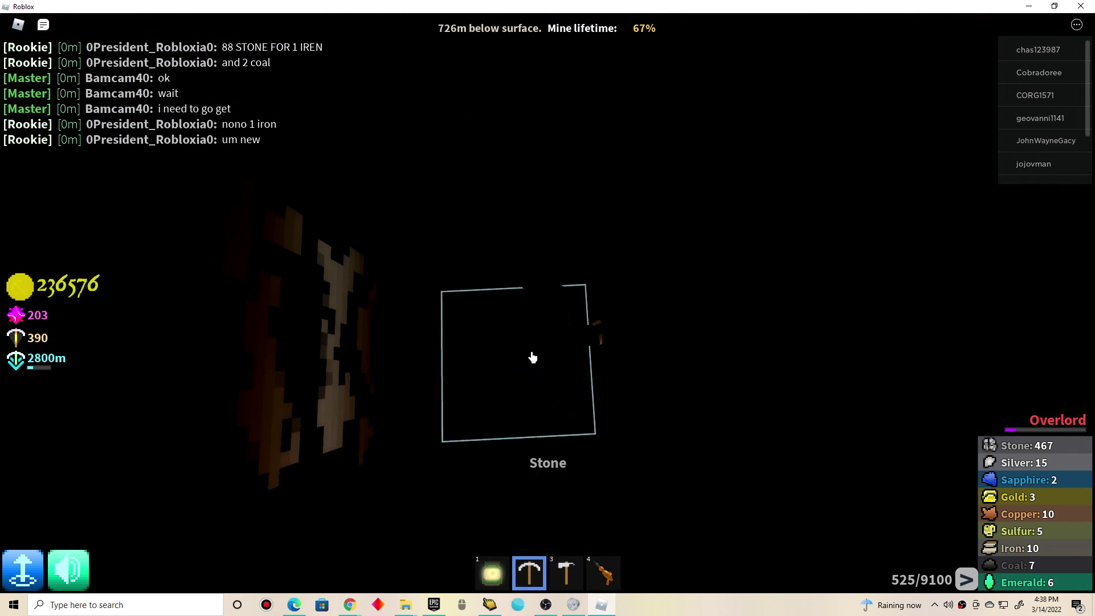
left_click(532, 357)
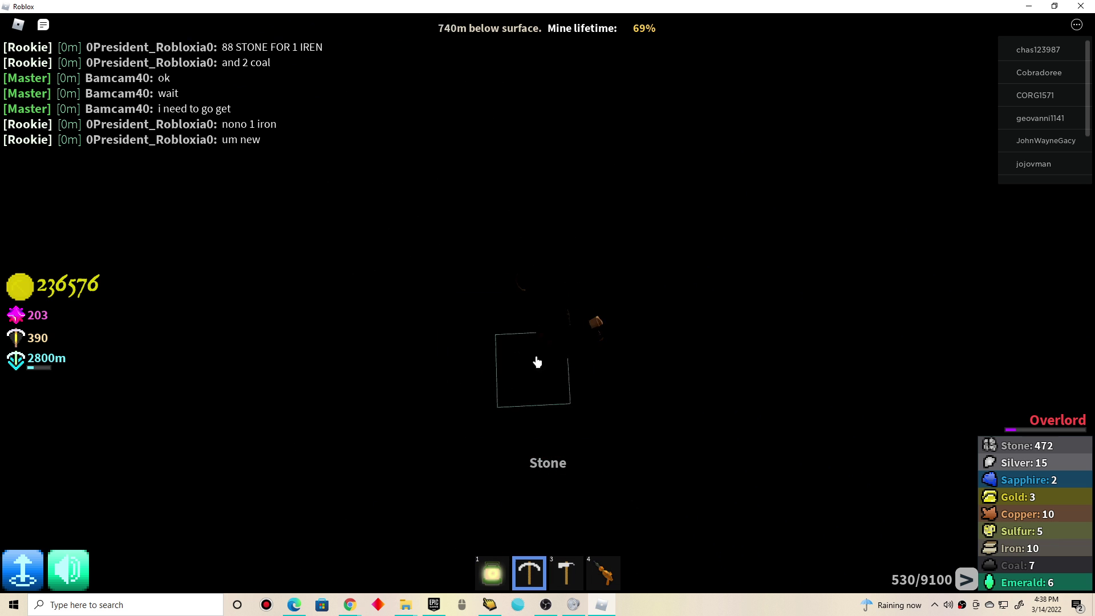
left_click(541, 351)
left_click(543, 348)
left_click(544, 346)
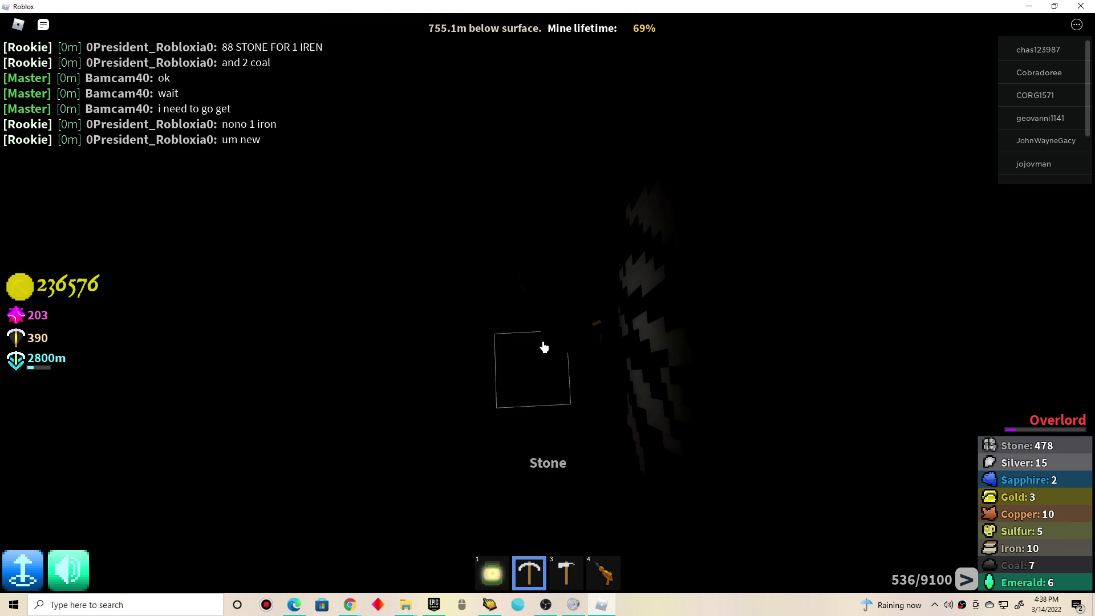
left_click(545, 347)
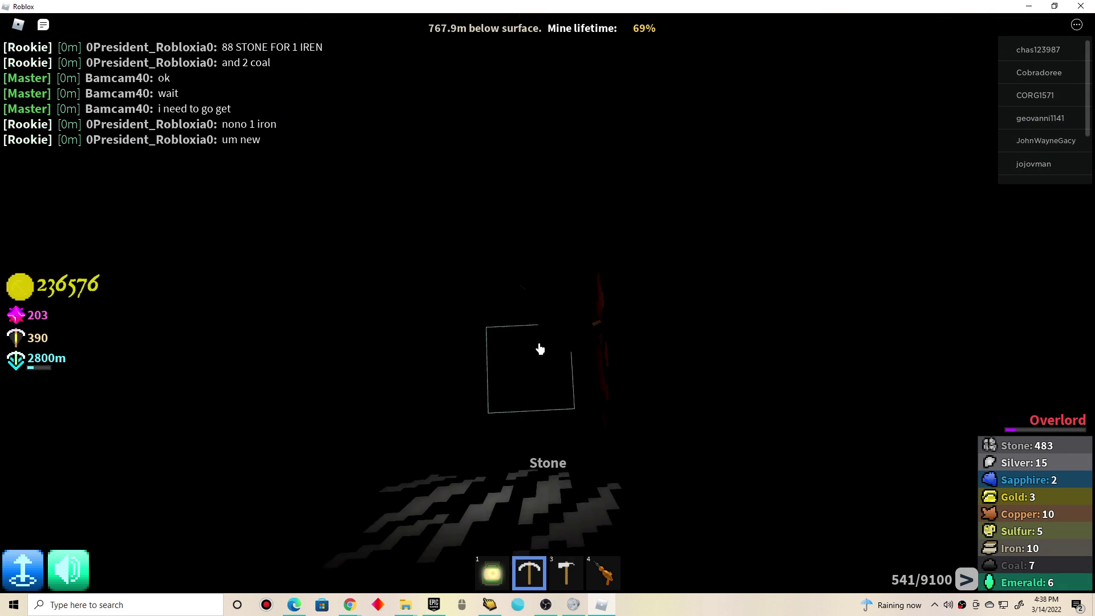
left_click(540, 349)
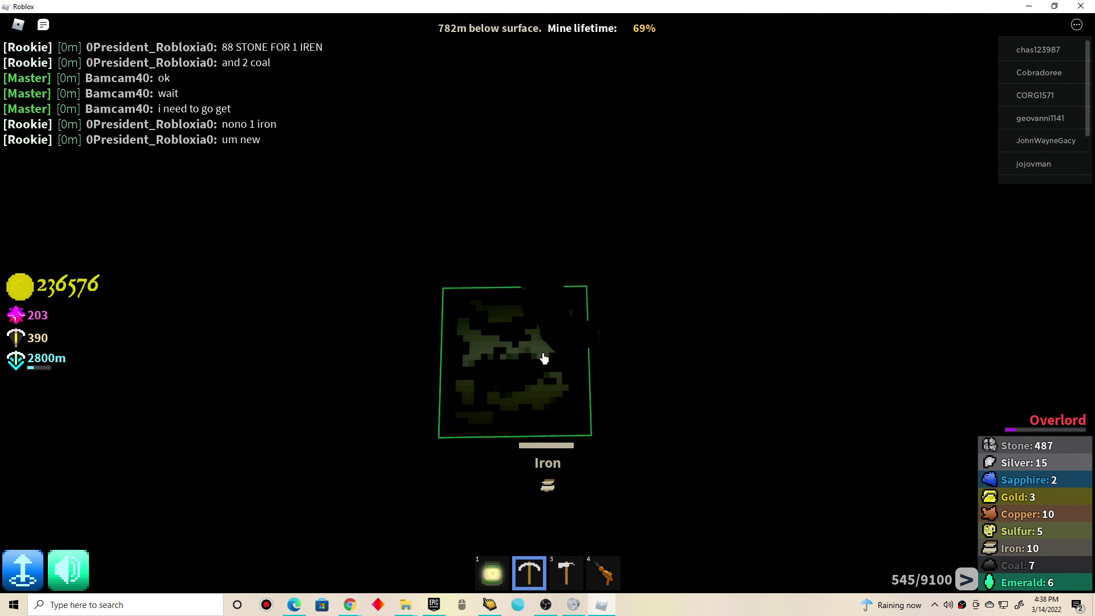
Keep digging down, mining the iron and stone blocks below.
left_click(545, 359)
left_click(540, 356)
left_click(547, 360)
left_click(553, 351)
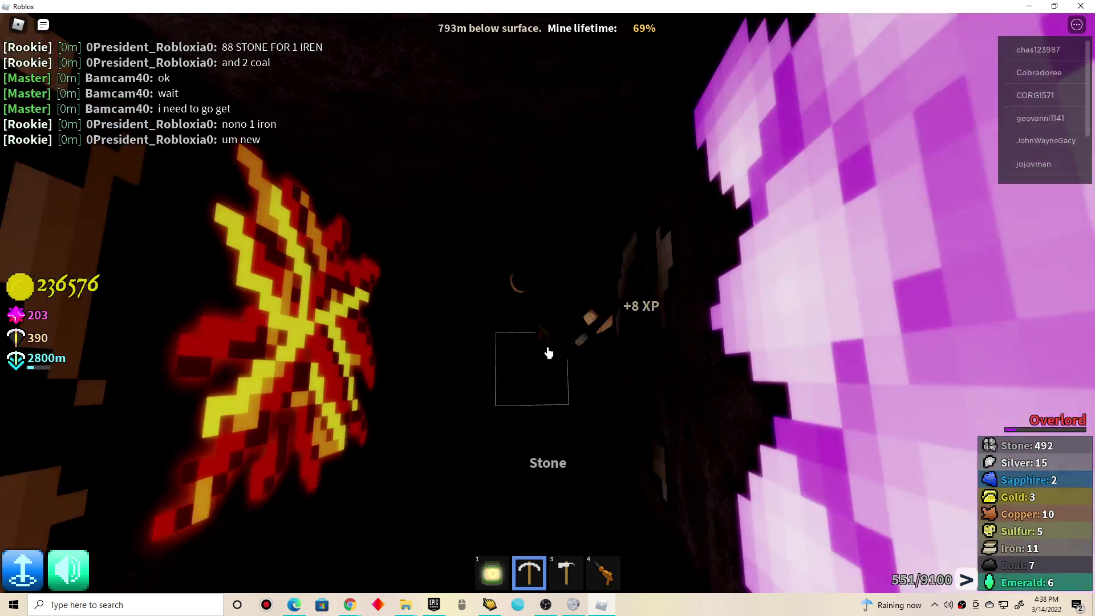
left_click(548, 354)
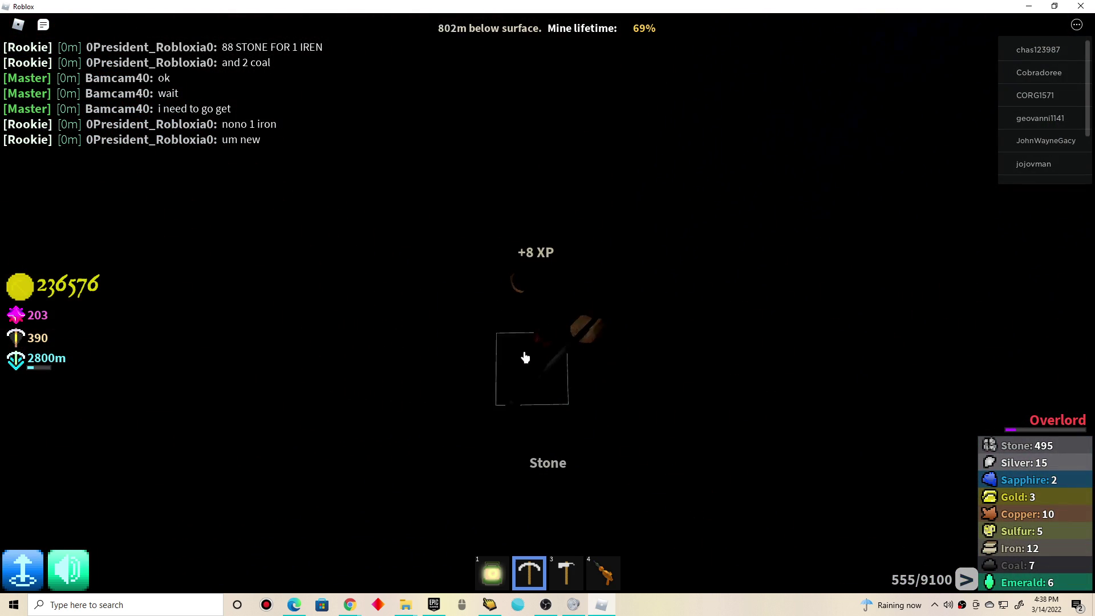
left_click(525, 358)
left_click(527, 358)
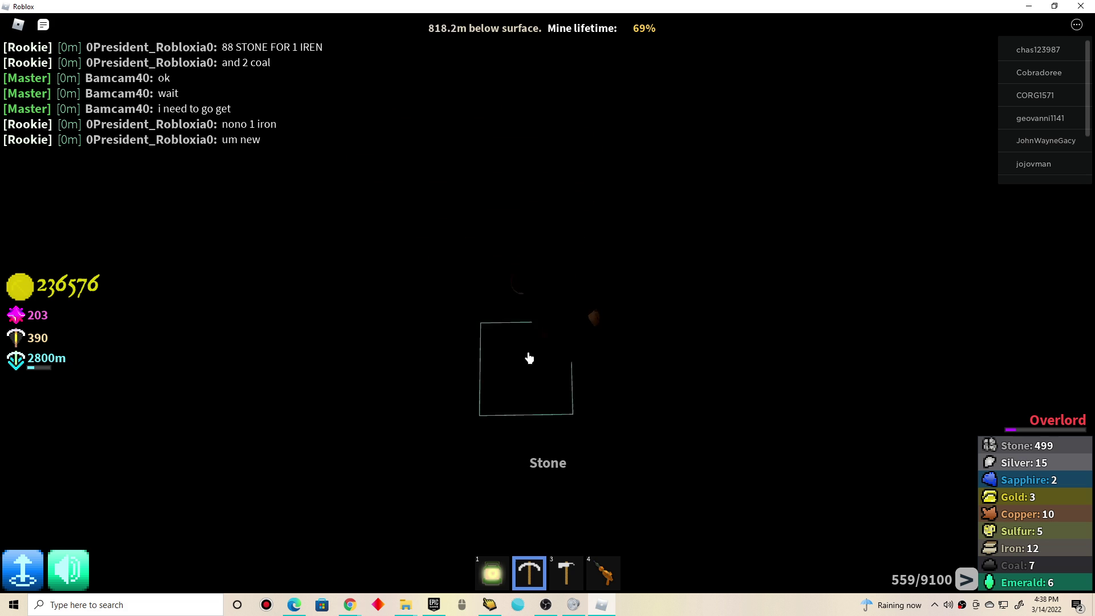
left_click(531, 358)
left_click(531, 358)
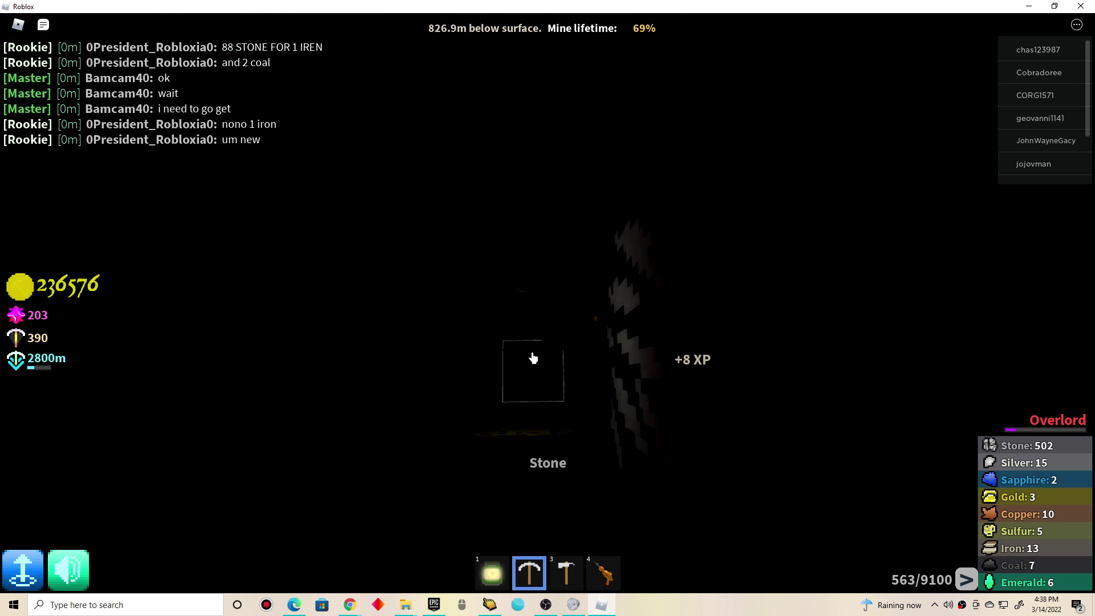
Mine down through stone, collecting the sulfur ore blocks along the shaft.
left_click(533, 358)
left_click(533, 358)
left_click(534, 360)
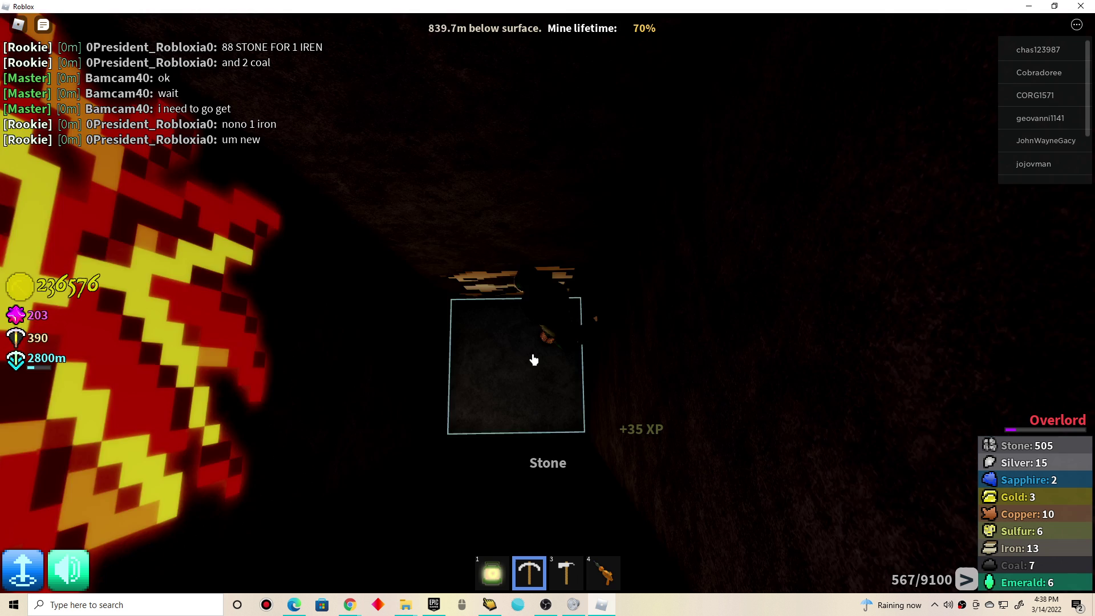
left_click(527, 352)
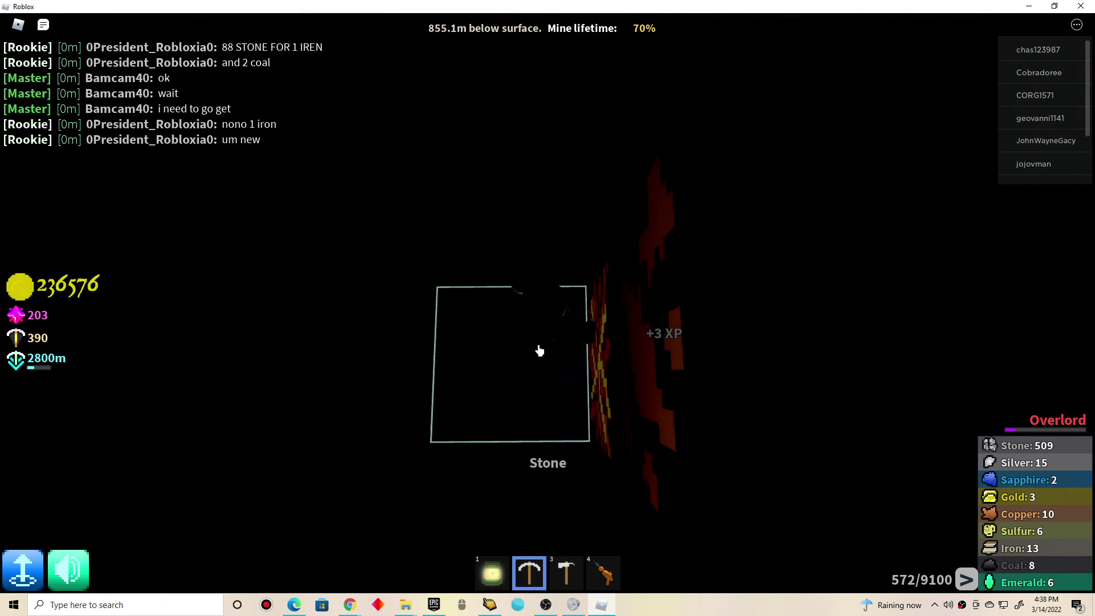
left_click(538, 352)
left_click(539, 351)
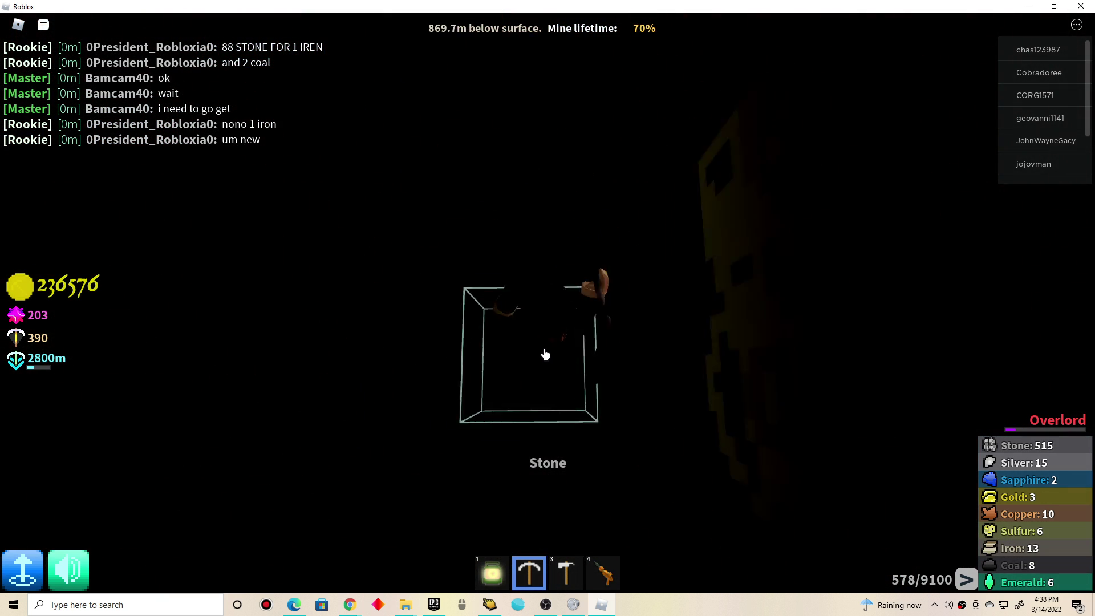
left_click(548, 357)
left_click(543, 356)
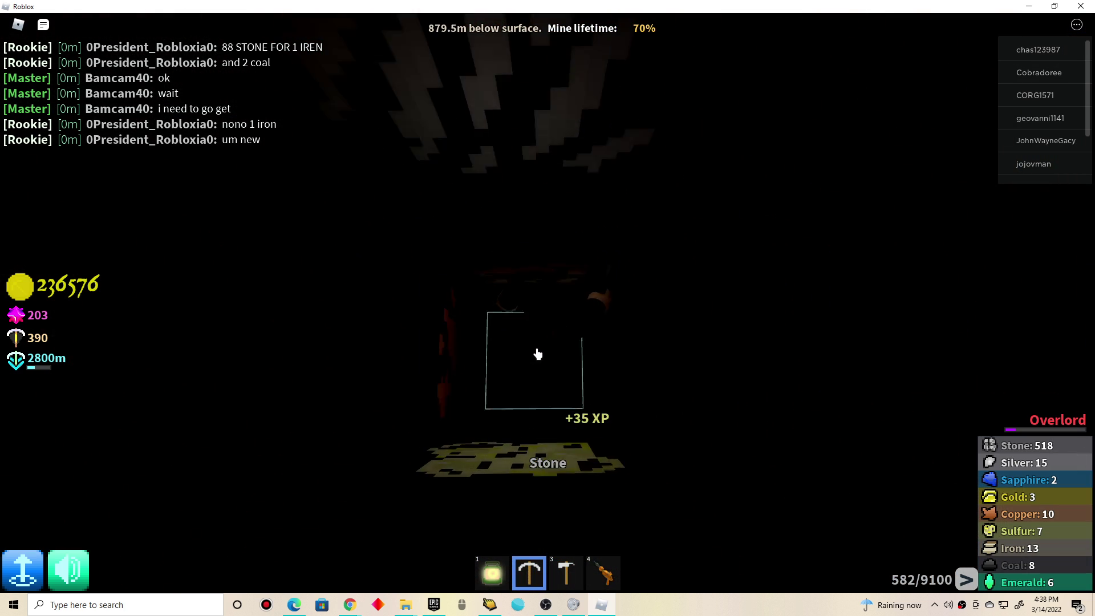
left_click(531, 346)
left_click(538, 354)
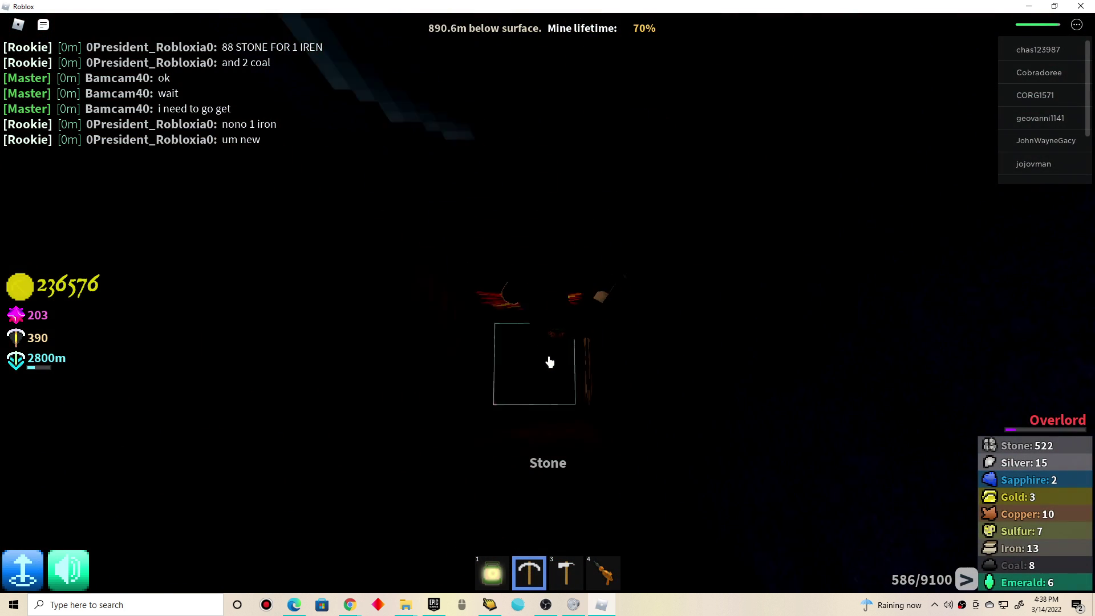
left_click(550, 362)
left_click(543, 360)
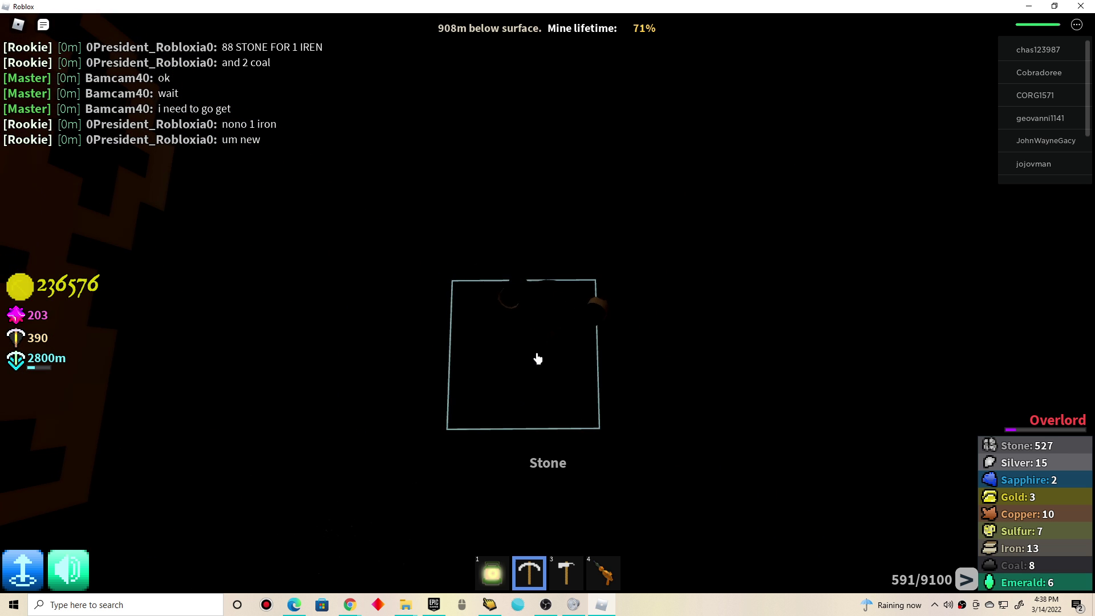
left_click(548, 363)
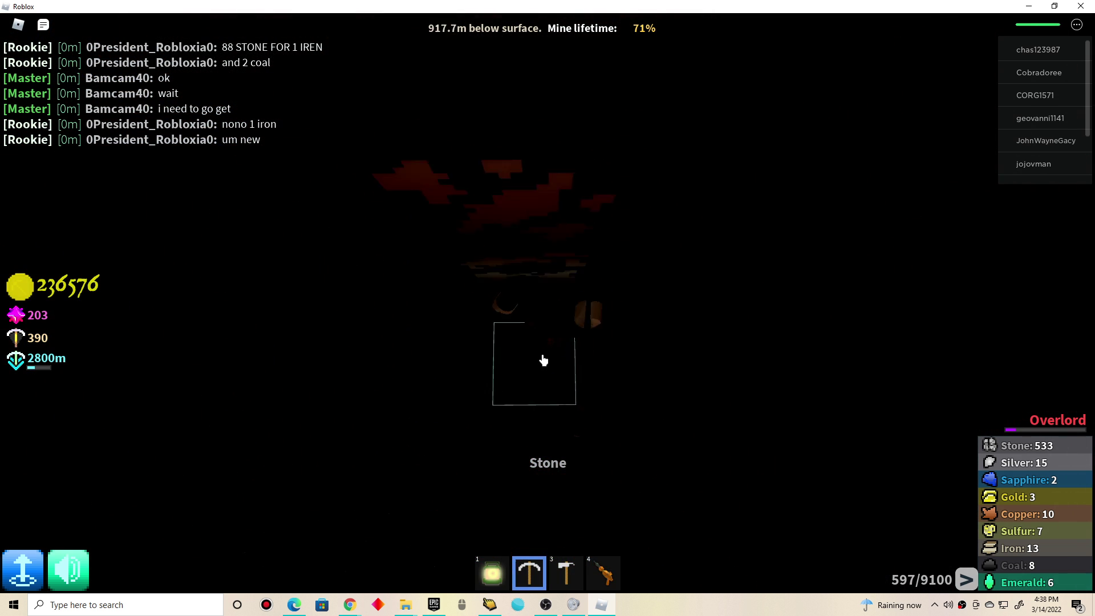
left_click(535, 359)
left_click(529, 360)
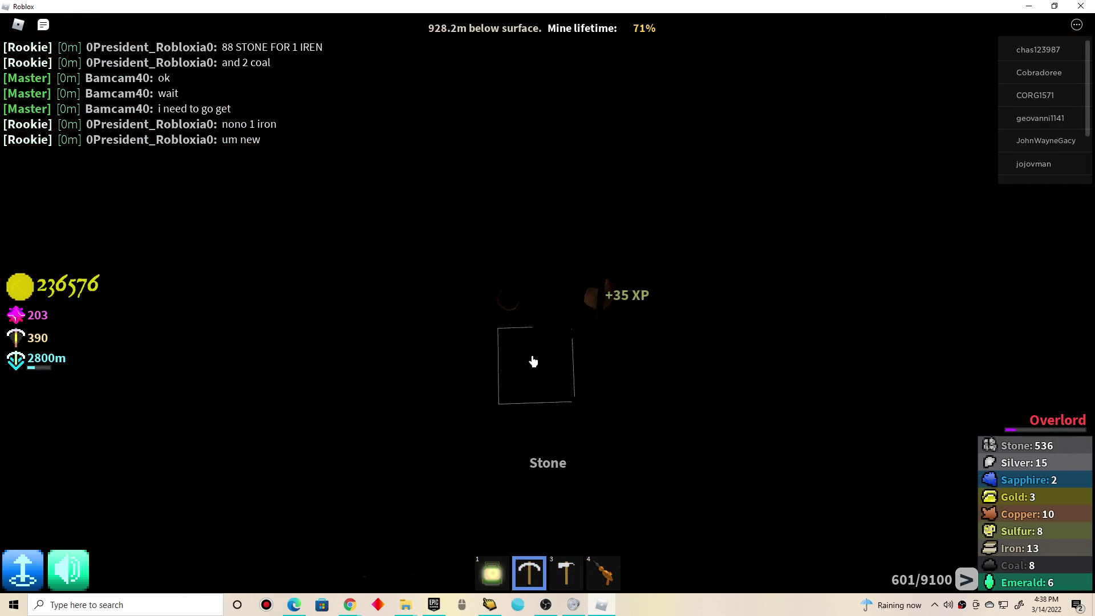
Dig the remaining stone down to about 996m (565 stone, 13 iron, 8 sulfur).
left_click(545, 366)
left_click(545, 368)
left_click(546, 371)
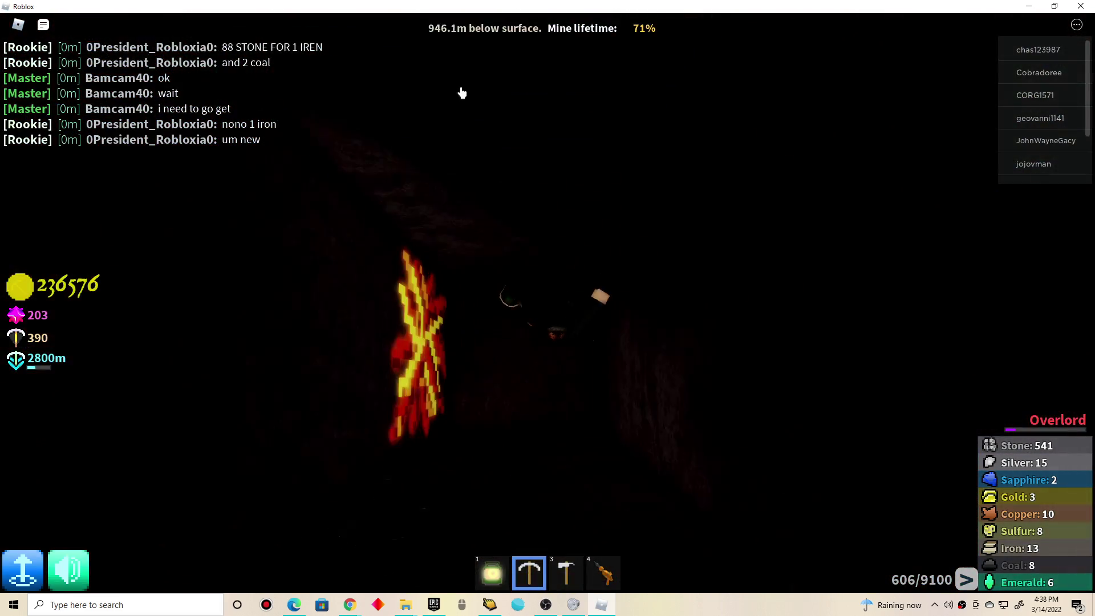
left_click(459, 93)
left_click(461, 93)
left_click(502, 160)
left_click(530, 265)
left_click(558, 365)
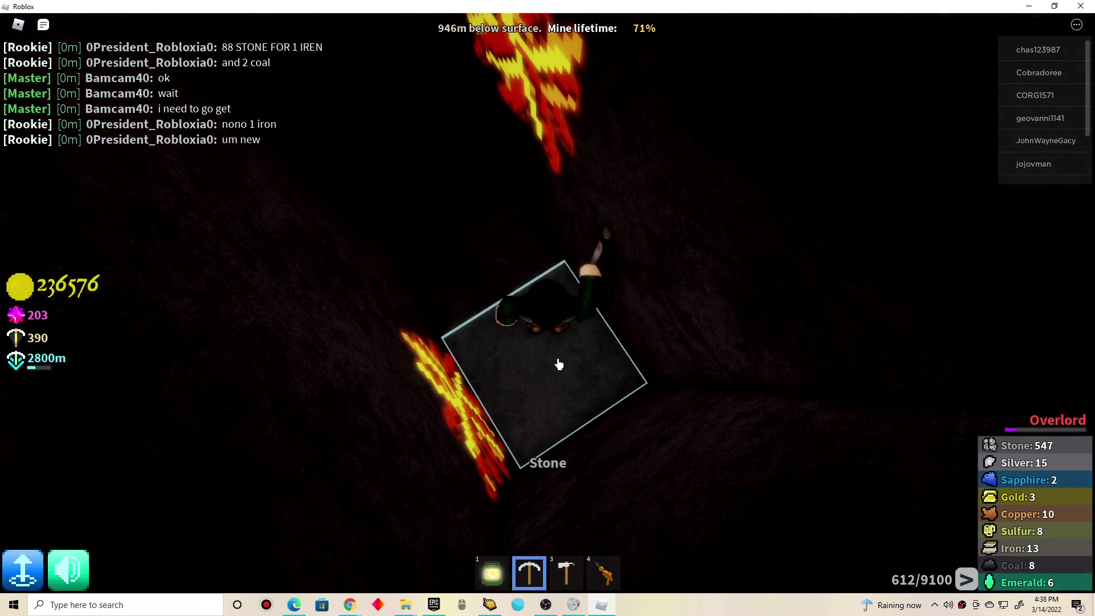
left_click(554, 363)
left_click(550, 363)
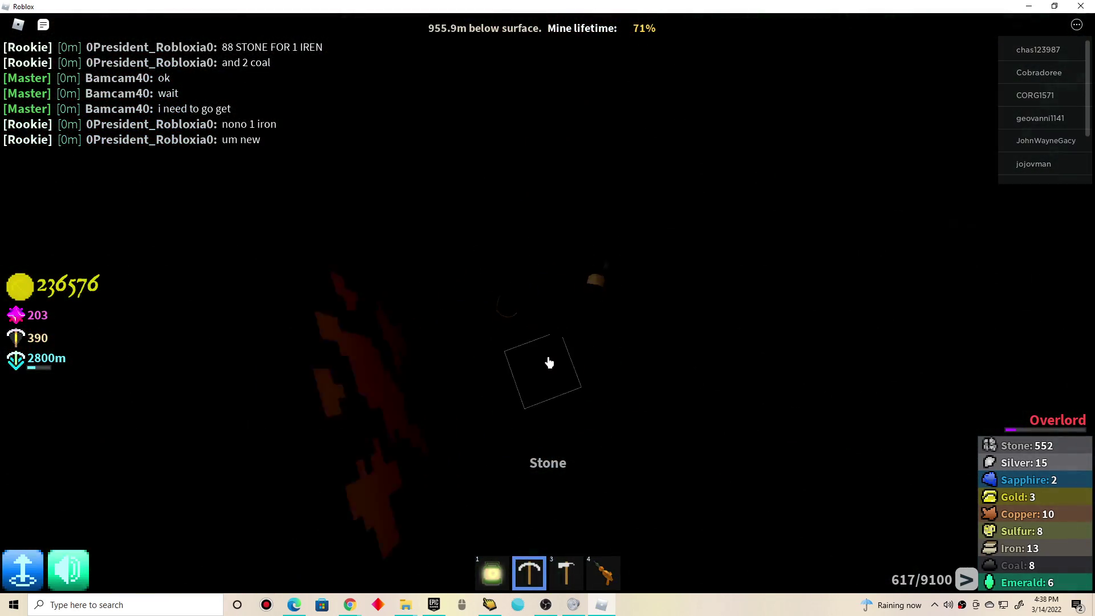
left_click(539, 363)
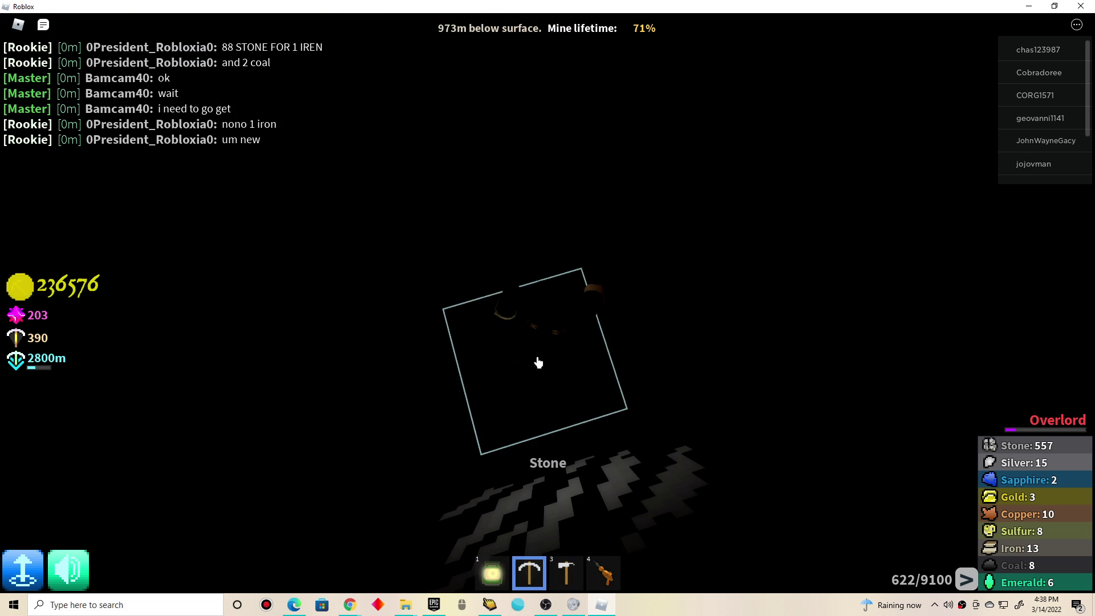
left_click(537, 365)
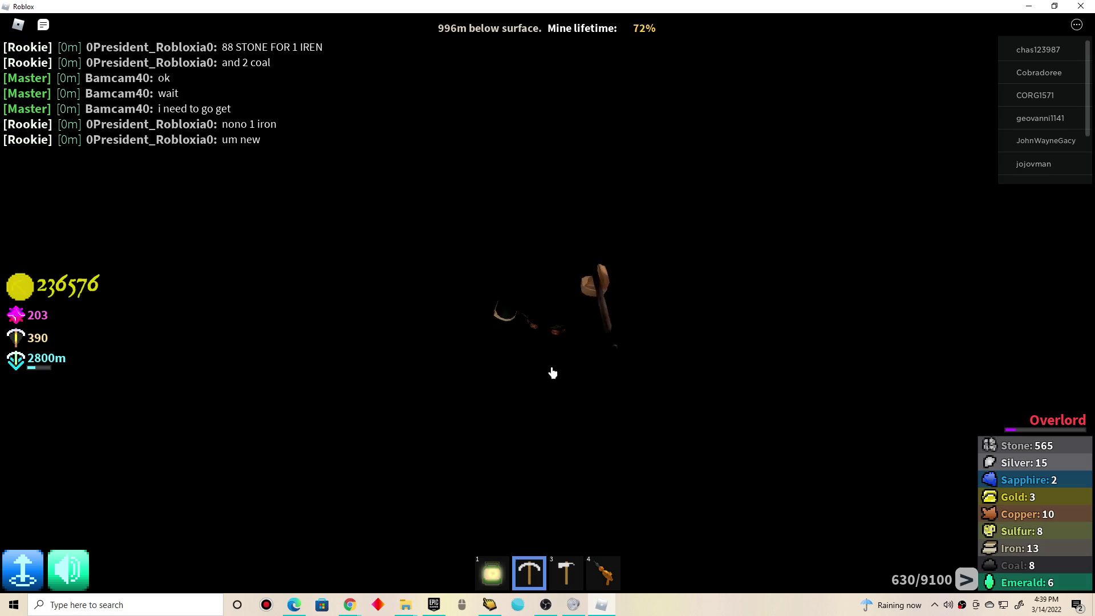
Dig deeper past 1000m through the stone in the shaft.
left_click(553, 373)
left_click(554, 371)
left_click(553, 371)
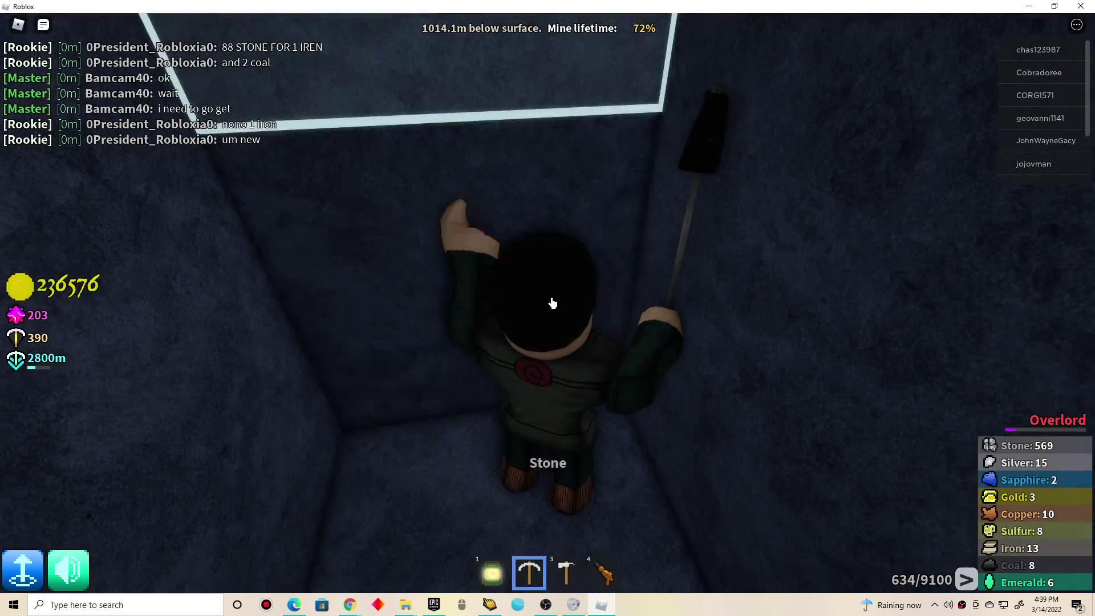
left_click(530, 232)
left_click(554, 382)
left_click(527, 370)
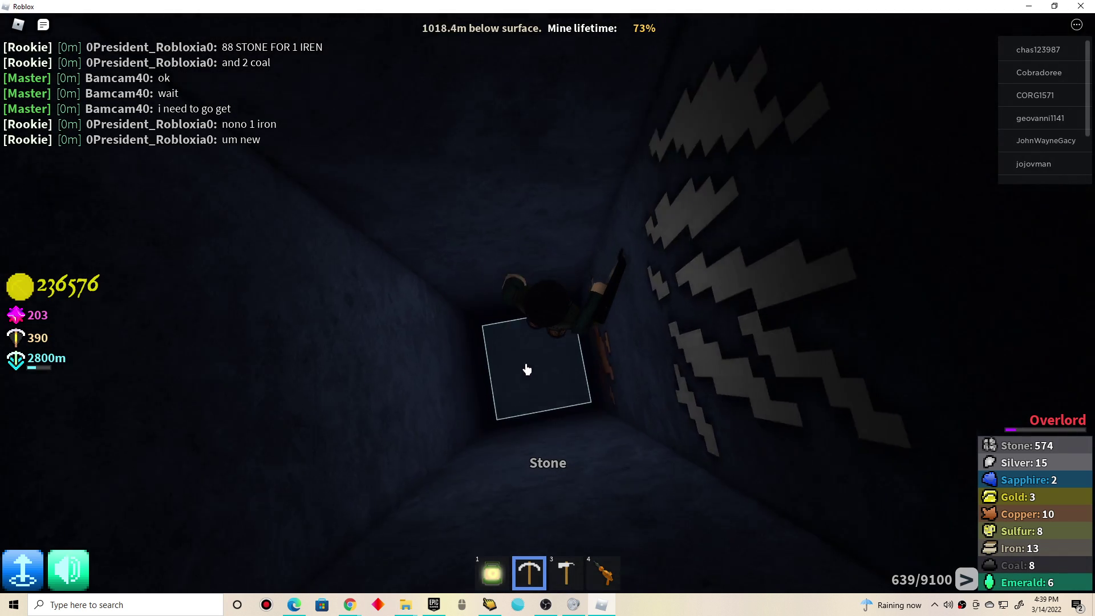
Mine the copper block and surrounding stone, including the stone overhead.
left_click(710, 303)
left_click(568, 232)
left_click(579, 397)
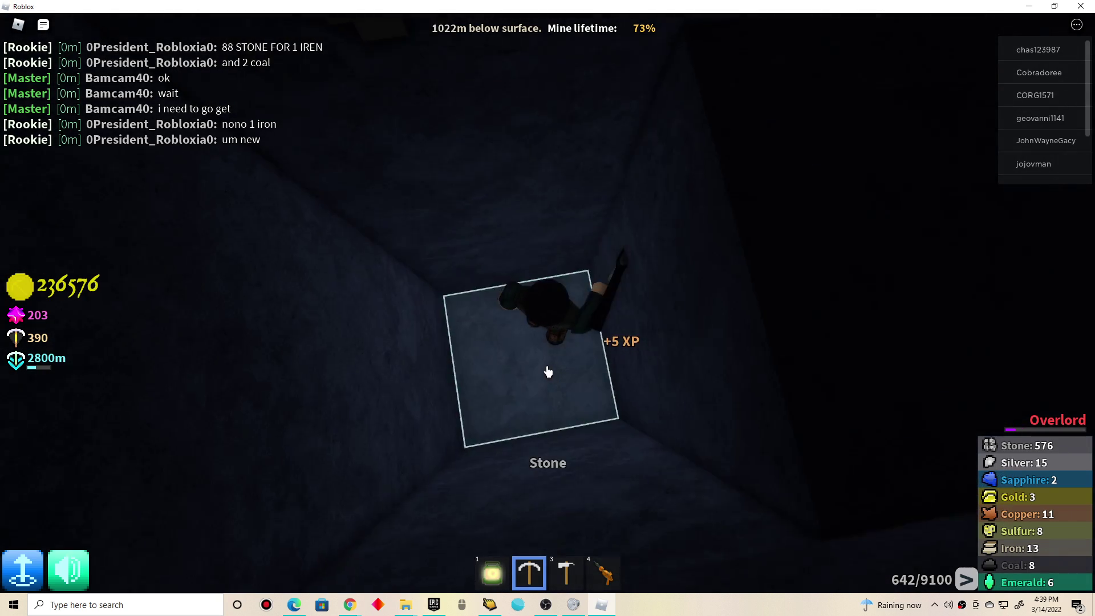
left_click(549, 371)
left_click(563, 314)
left_click(574, 262)
left_click(591, 430)
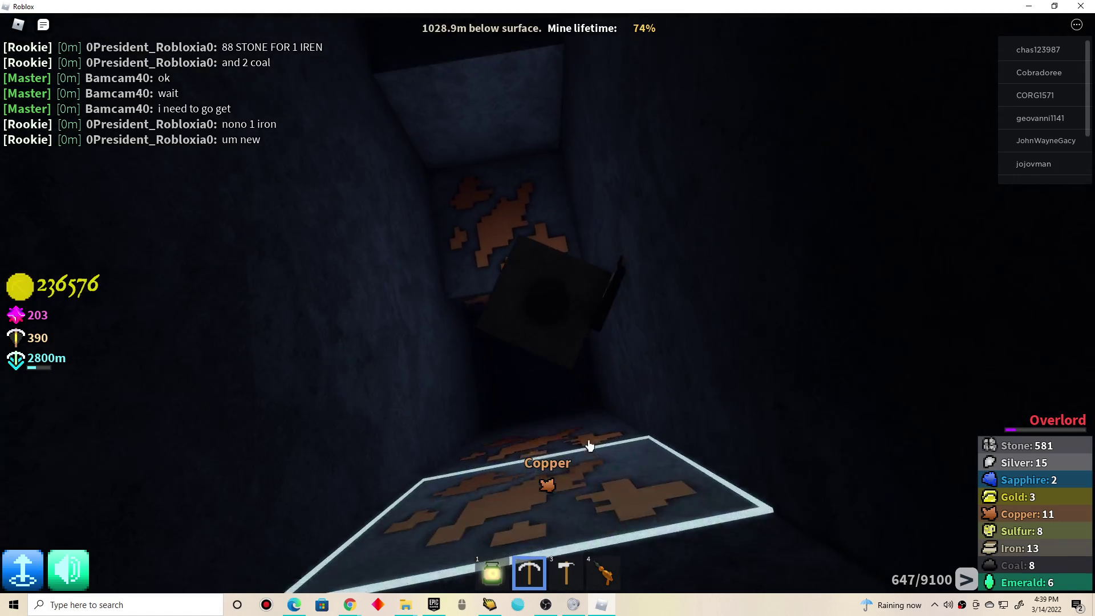
left_click(589, 446)
left_click(533, 191)
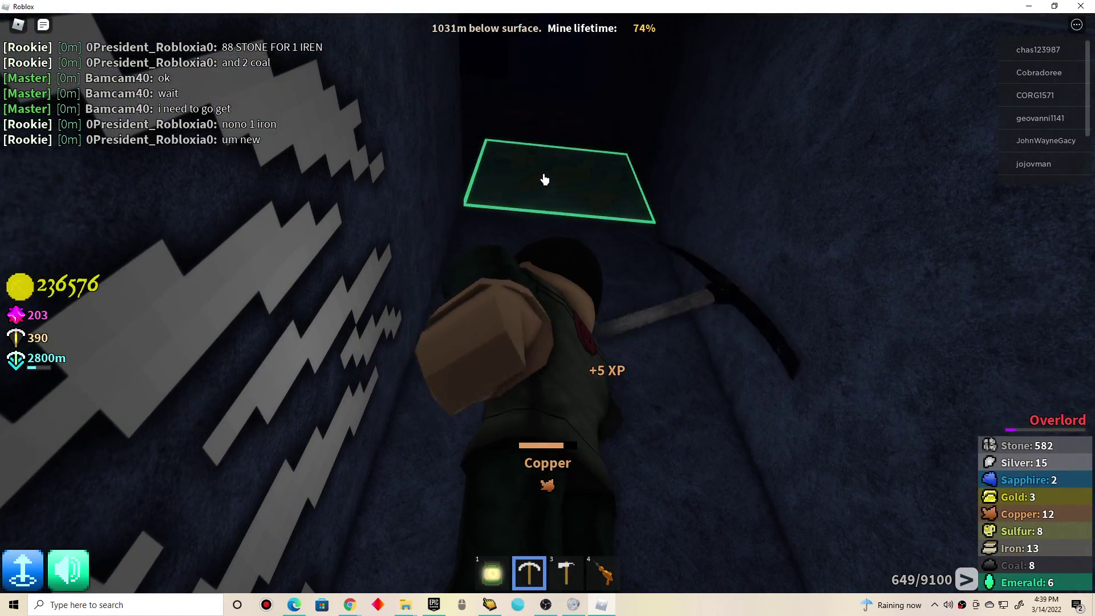
left_click(544, 180)
left_click(544, 171)
left_click(587, 313)
left_click(538, 249)
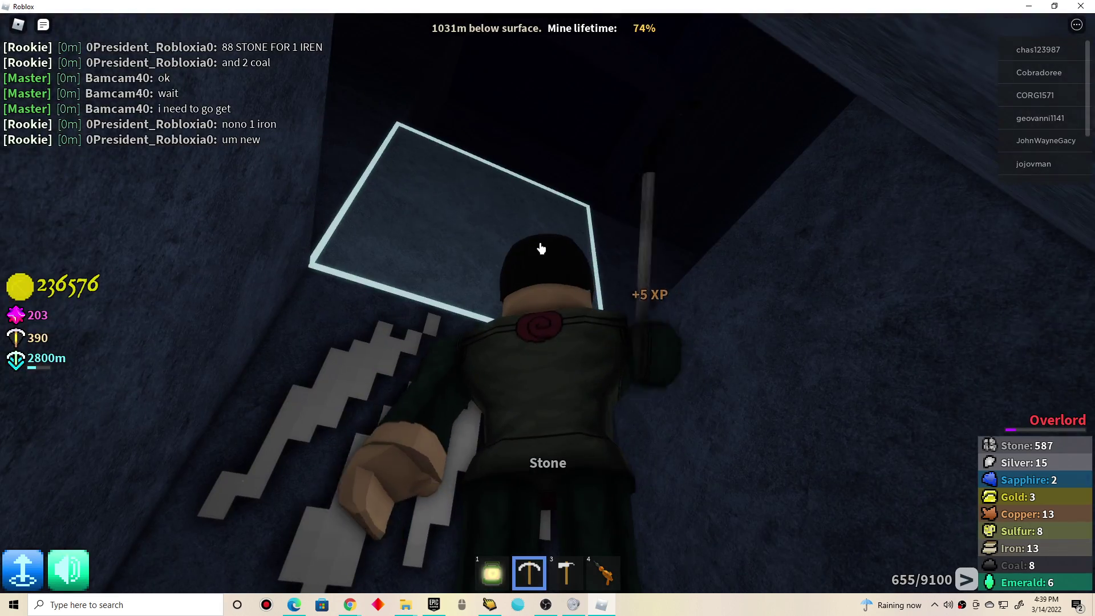
Resume digging down the shaft, mining stone, Sulfur and Coal blocks.
left_click(541, 250)
left_click(542, 355)
left_click(562, 328)
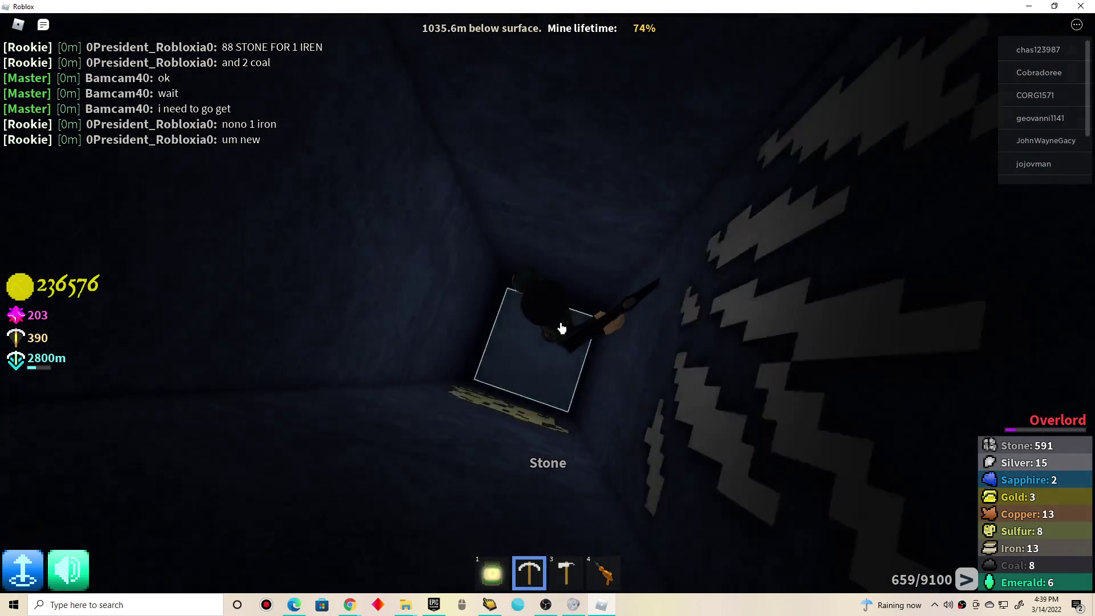
left_click(546, 339)
left_click(541, 347)
left_click(540, 351)
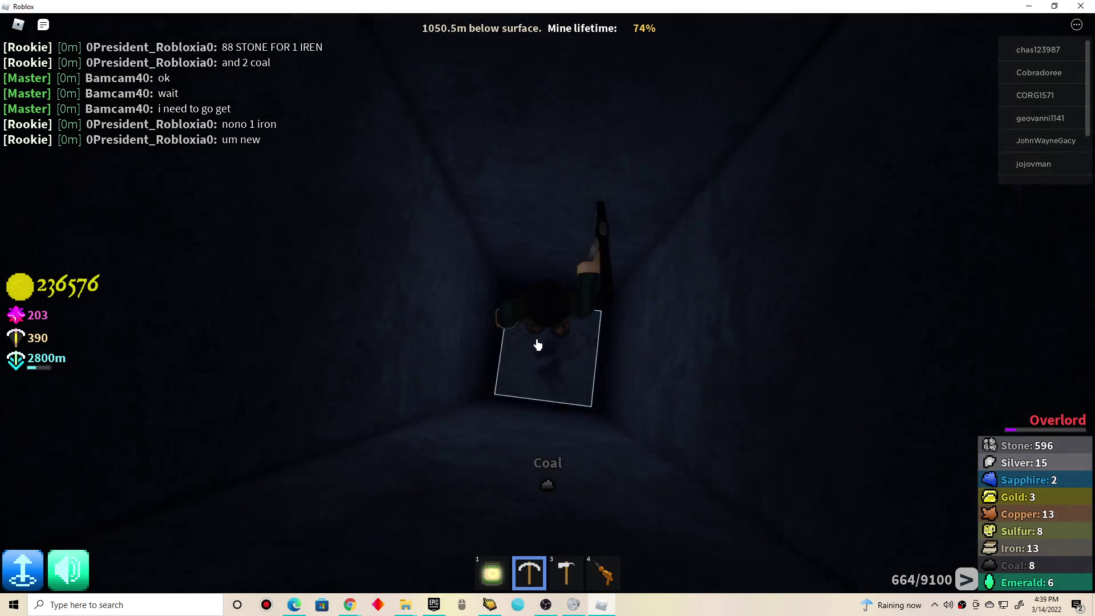
left_click(530, 267)
left_click(550, 348)
left_click(588, 113)
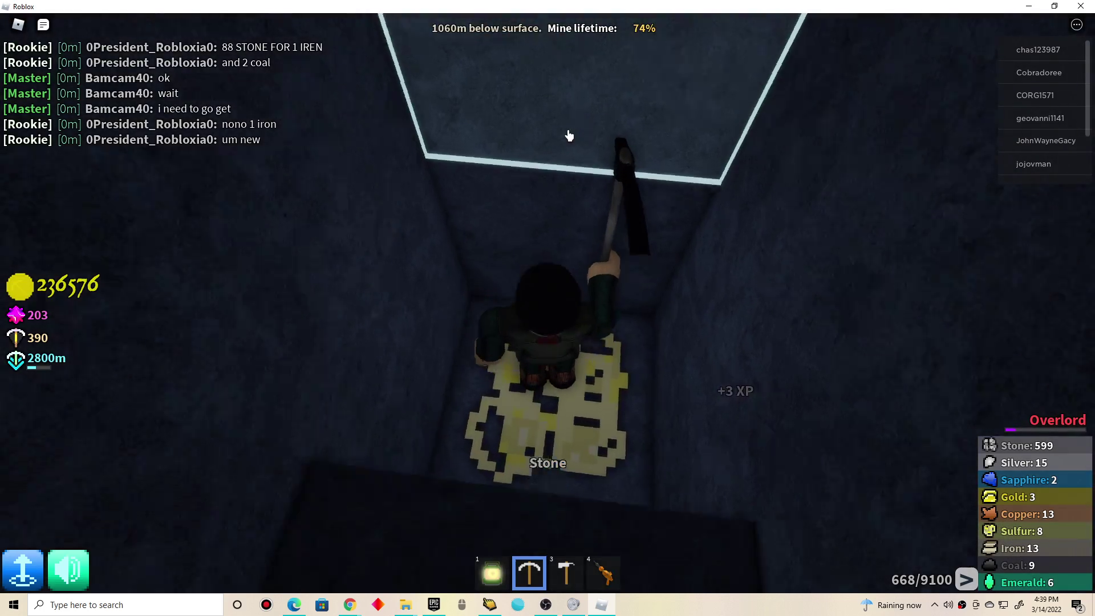
left_click(569, 135)
left_click(562, 137)
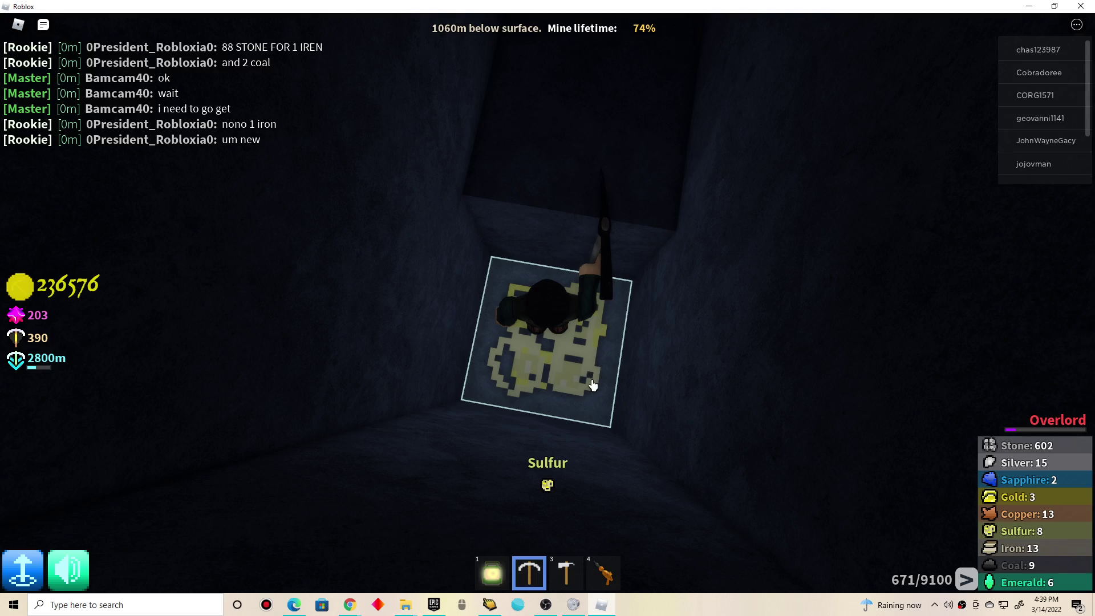
left_click(536, 374)
left_click(539, 366)
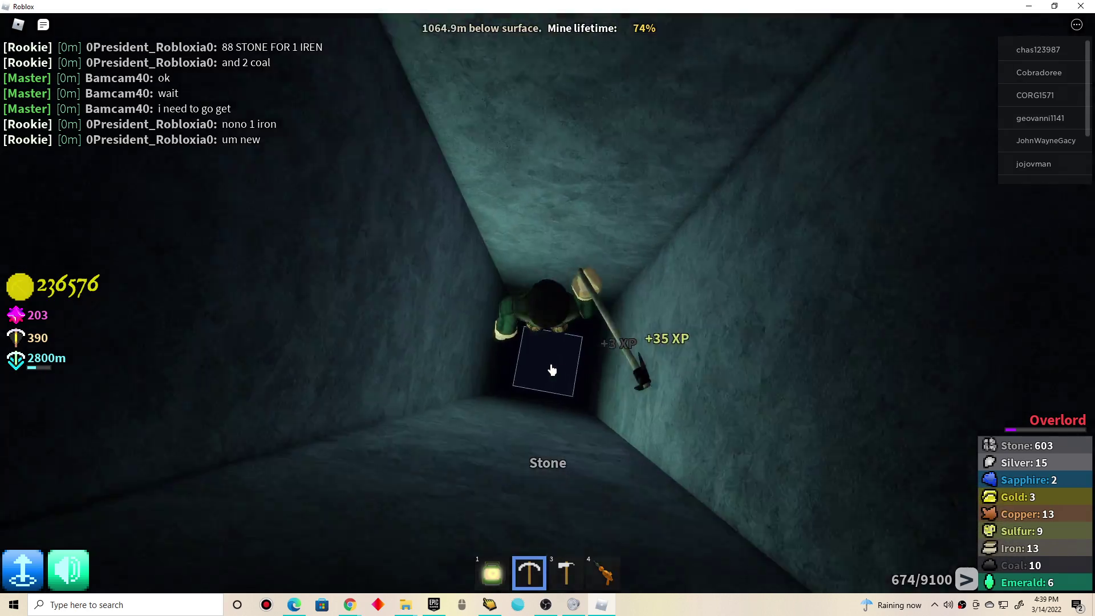
left_click(528, 363)
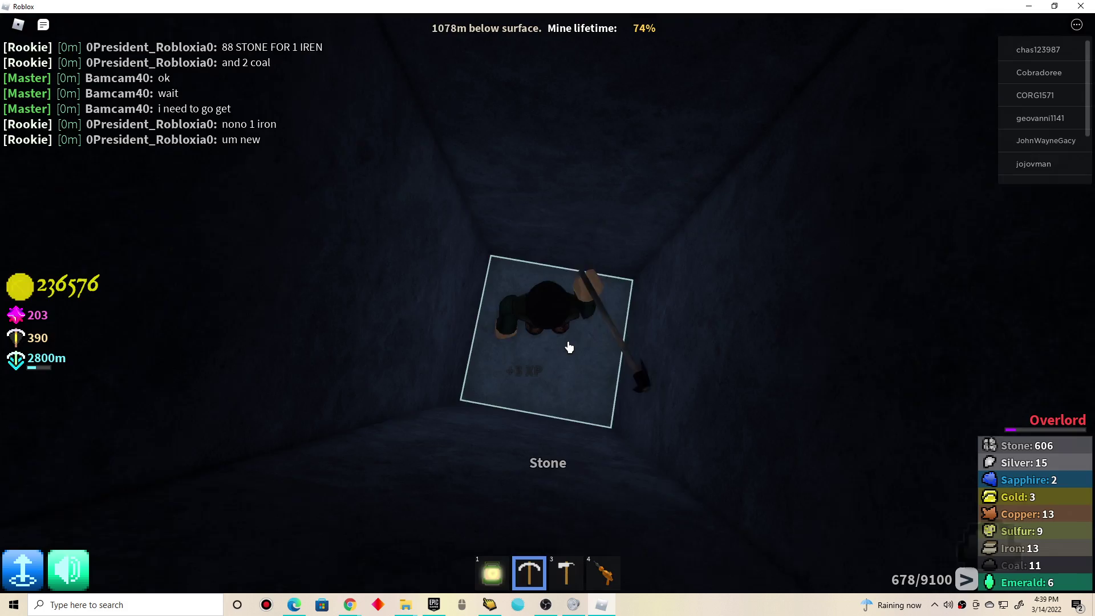
Mine the overhead copper and dig further down to about 1146m.
left_click_drag(566, 353, 550, 370)
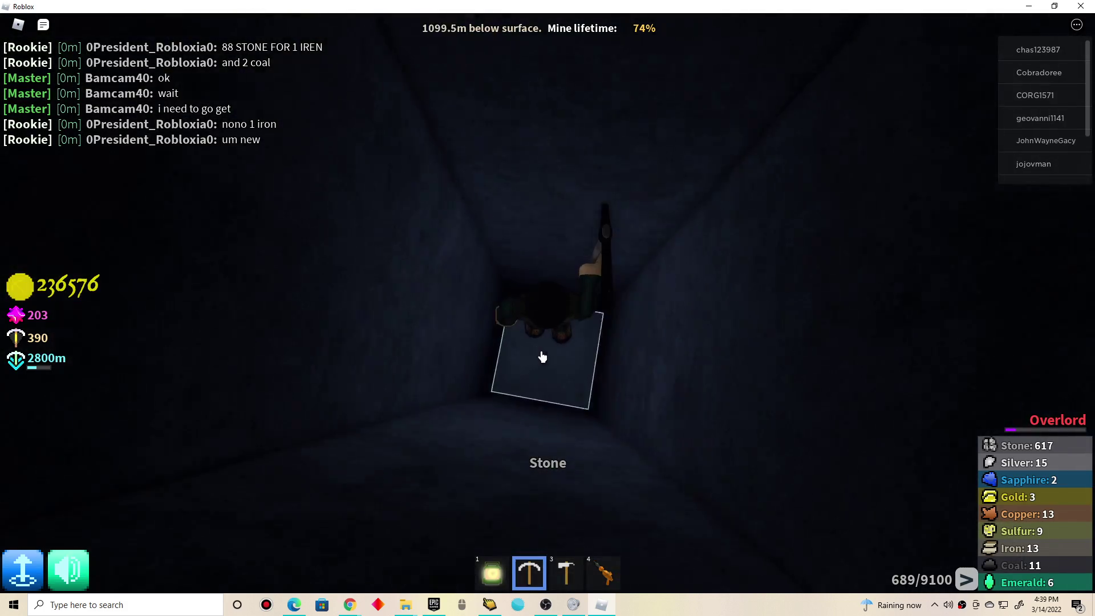
left_click_drag(546, 354, 534, 198)
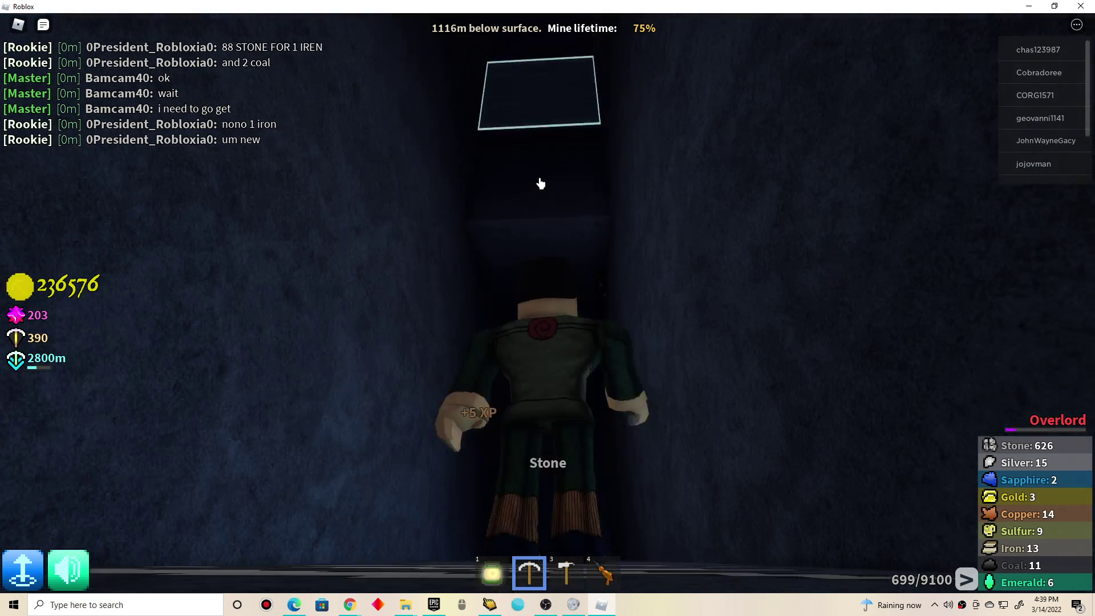
left_click_drag(534, 198, 551, 360)
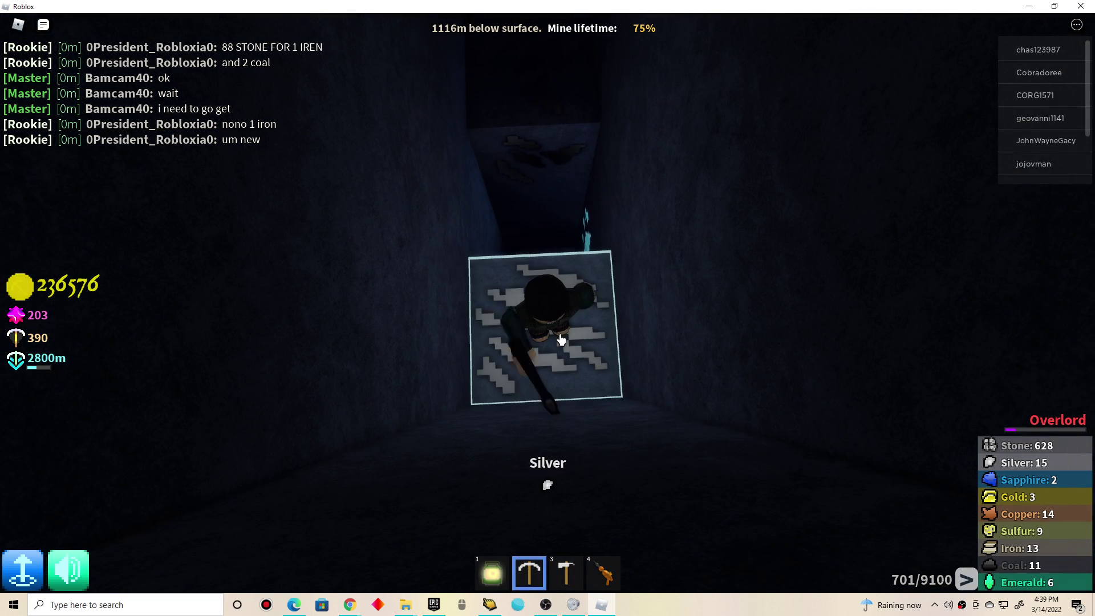
mouse_move(528, 330)
left_mouse_down()
mouse_move(435, 282)
mouse_move(384, 172)
mouse_move(420, 186)
mouse_move(461, 183)
mouse_move(738, 283)
mouse_move(692, 171)
mouse_move(541, 184)
mouse_move(503, 226)
mouse_move(577, 208)
mouse_move(566, 165)
mouse_move(544, 180)
mouse_move(513, 282)
left_mouse_up()
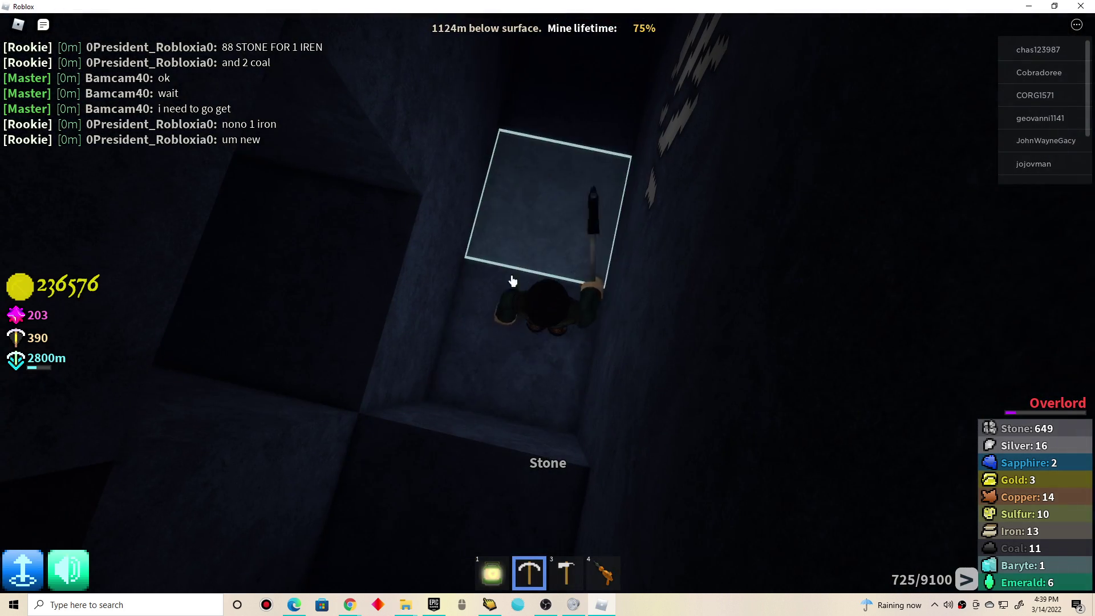
left_click_drag(526, 332, 519, 331)
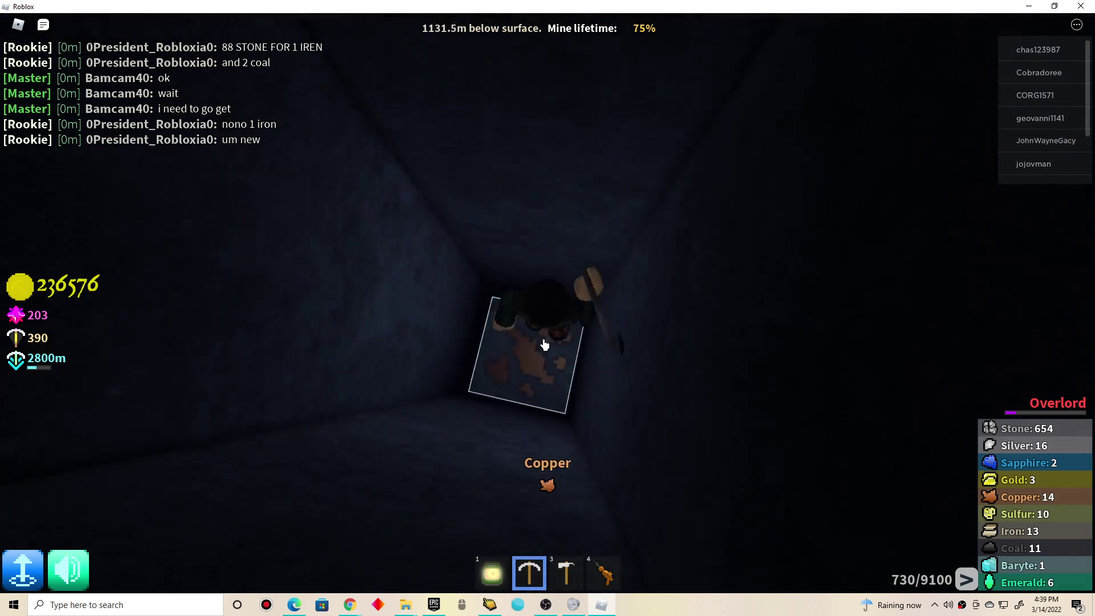
mouse_move(548, 359)
left_mouse_down()
mouse_move(571, 152)
mouse_move(560, 188)
mouse_move(555, 165)
left_mouse_up()
Swap to the hammer and back to the pickaxe, then walk toward the copper block.
key("3")
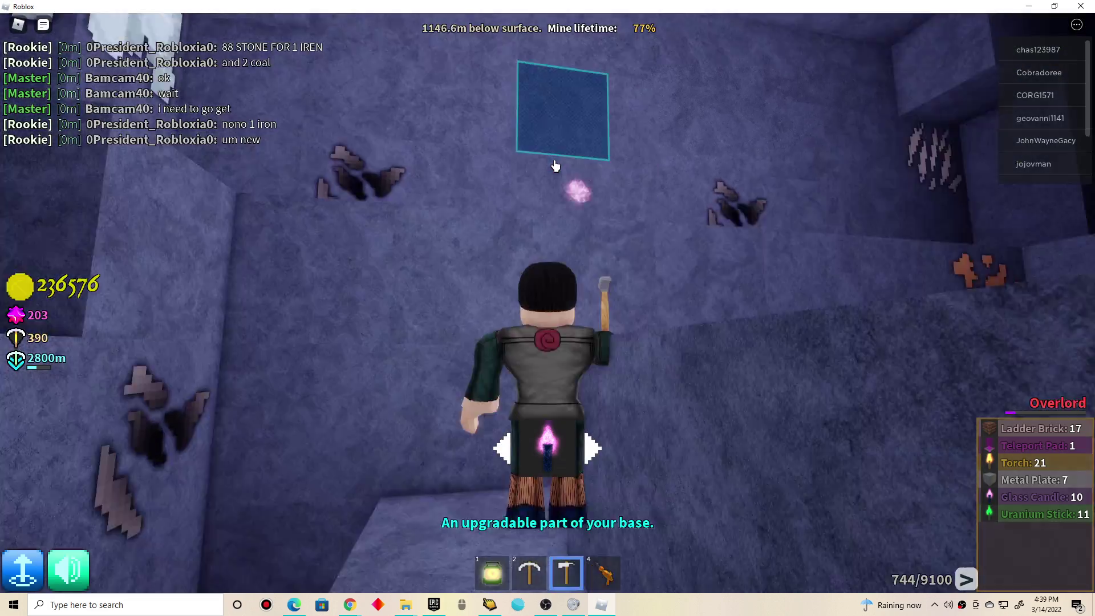
key("2")
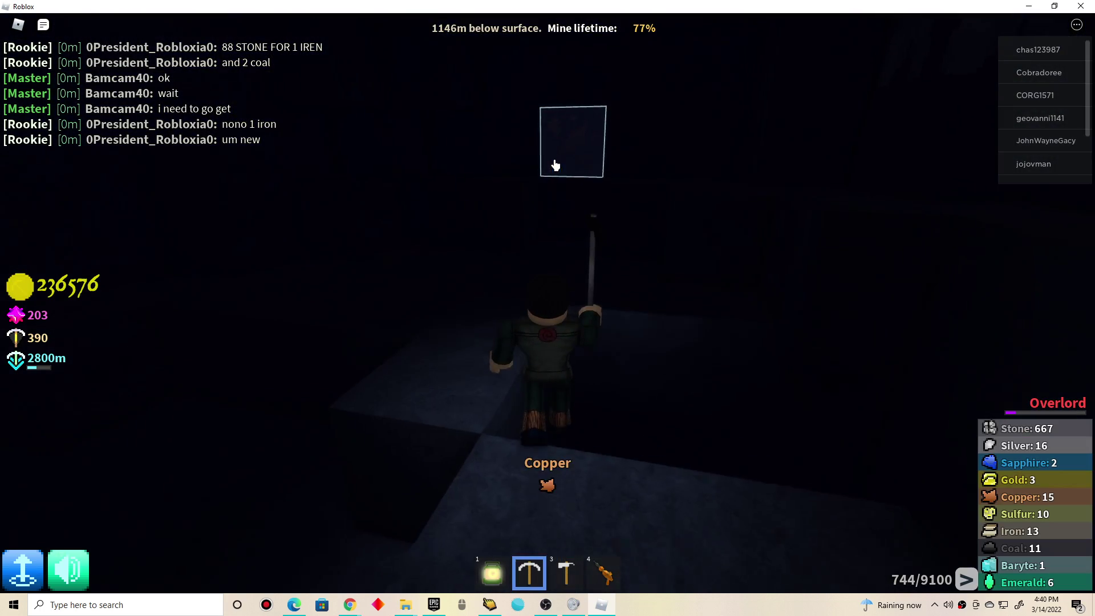
key("w")
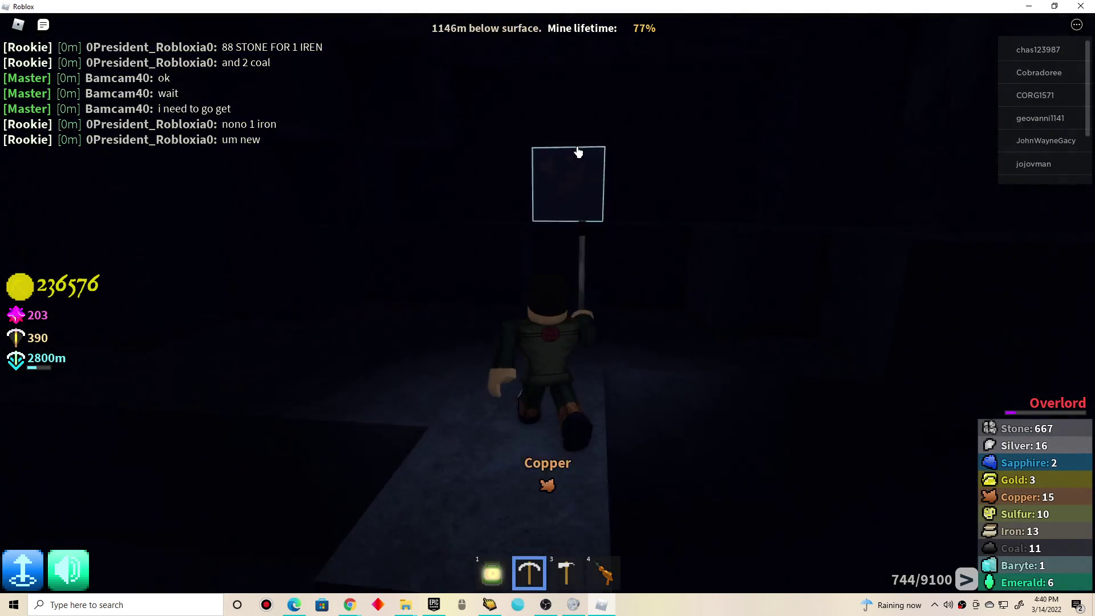
Mine the nearby stone, copper and Baryte, bringing copper to 20 and Baryte to 3.
left_click_drag(412, 269, 401, 392)
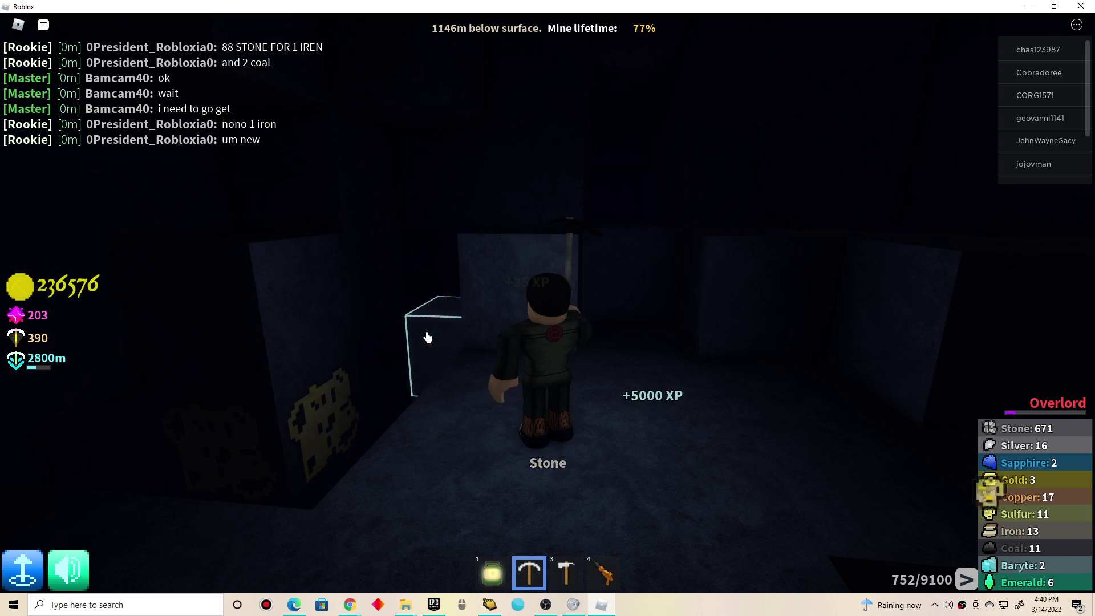
left_click_drag(428, 338, 445, 197)
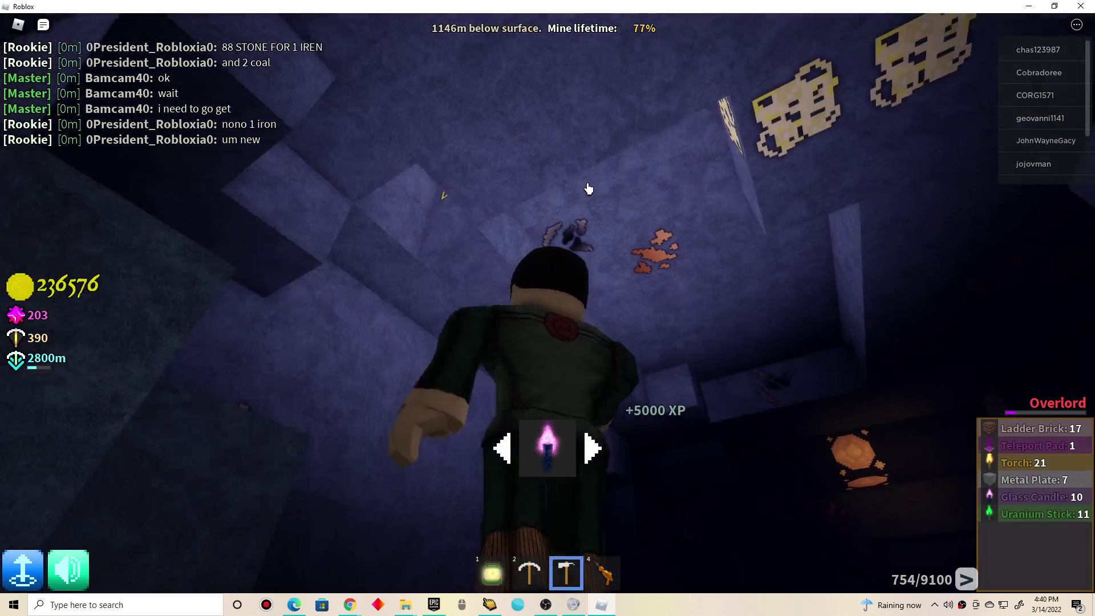
left_click_drag(458, 197, 577, 195)
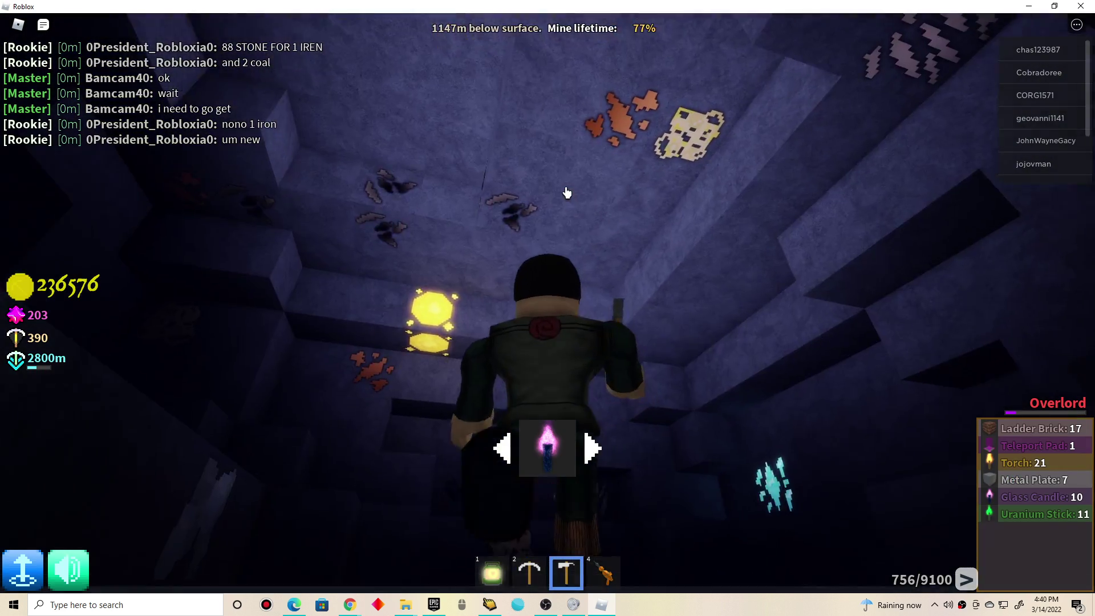
mouse_move(566, 183)
left_mouse_down()
mouse_move(593, 67)
mouse_move(537, 222)
mouse_move(577, 167)
left_mouse_up()
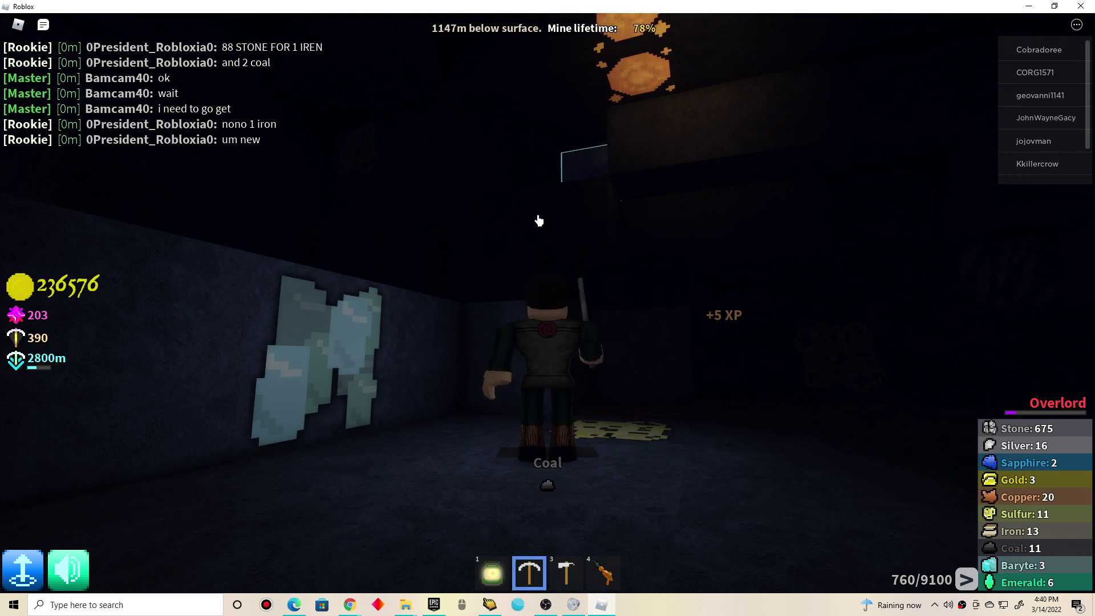
Mine coal, stone and Baryte down to 1179m until the Uranium block overhead is targeted.
mouse_move(539, 221)
left_mouse_down()
mouse_move(504, 247)
mouse_move(487, 215)
mouse_move(511, 254)
mouse_move(586, 263)
mouse_move(587, 208)
mouse_move(626, 207)
mouse_move(670, 174)
mouse_move(625, 257)
mouse_move(556, 306)
mouse_move(714, 110)
mouse_move(545, 179)
mouse_move(557, 151)
mouse_move(592, 287)
mouse_move(555, 325)
mouse_move(561, 334)
mouse_move(531, 328)
mouse_move(597, 250)
mouse_move(560, 228)
mouse_move(573, 156)
left_mouse_up()
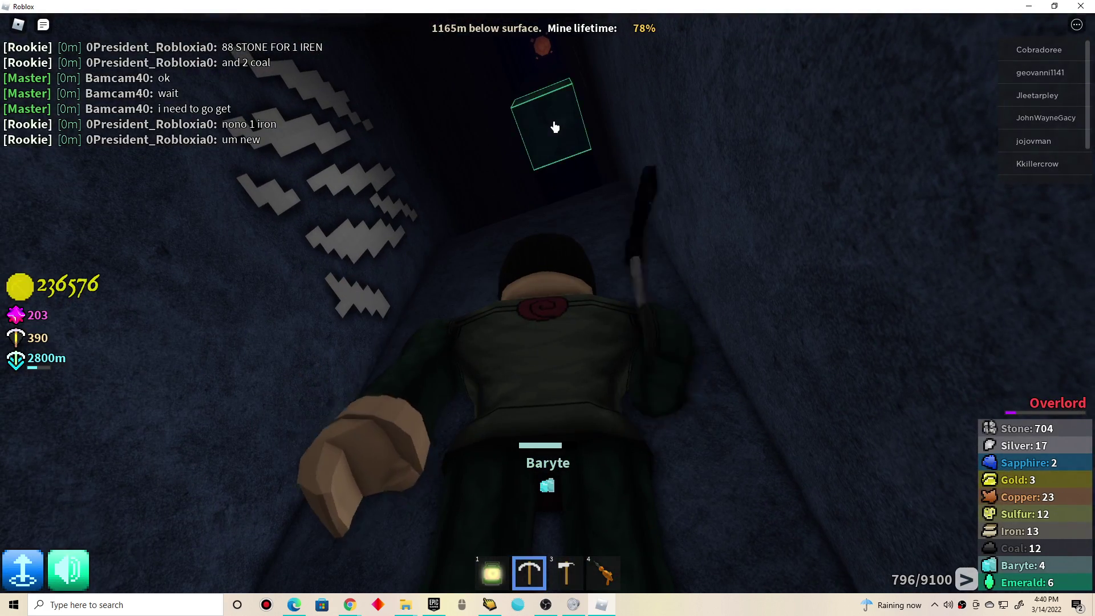
mouse_move(526, 297)
left_mouse_down()
mouse_move(472, 317)
mouse_move(548, 320)
mouse_move(529, 320)
left_mouse_up()
mouse_move(583, 362)
left_mouse_down()
mouse_move(472, 157)
mouse_move(467, 189)
mouse_move(523, 134)
left_mouse_up()
mouse_move(520, 211)
left_mouse_down()
mouse_move(545, 213)
mouse_move(584, 137)
mouse_move(457, 149)
mouse_move(508, 248)
mouse_move(502, 128)
mouse_move(189, 81)
mouse_move(536, 345)
left_mouse_up()
mouse_move(497, 280)
left_mouse_down()
mouse_move(413, 108)
mouse_move(485, 137)
mouse_move(666, 258)
mouse_move(531, 221)
left_mouse_up()
mouse_move(485, 180)
left_mouse_down()
mouse_move(704, 104)
mouse_move(662, 127)
left_mouse_up()
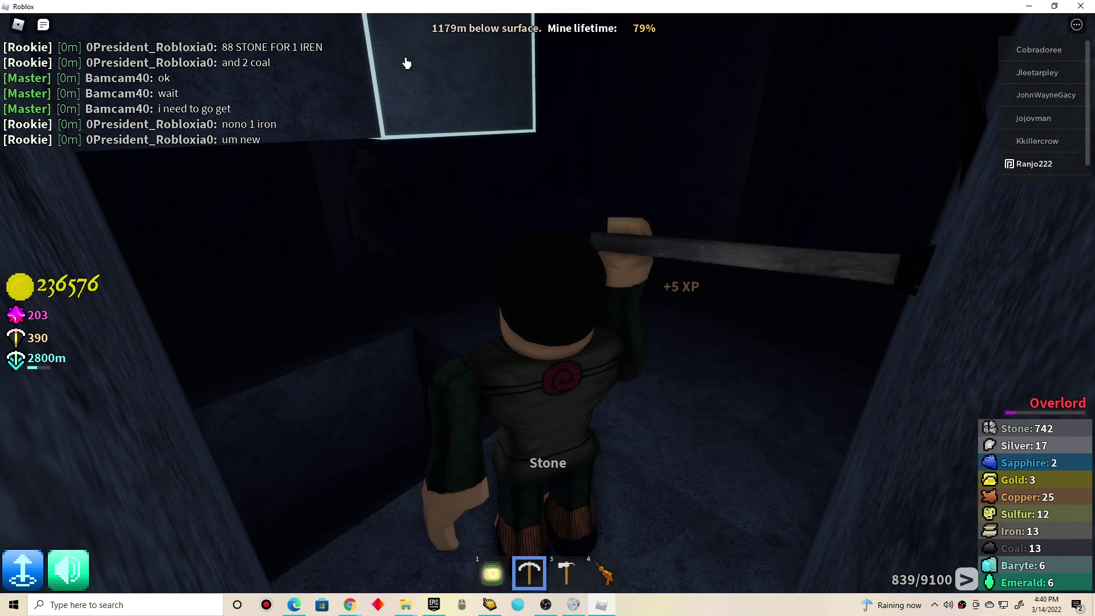
mouse_move(407, 63)
left_mouse_down()
mouse_move(578, 120)
mouse_move(516, 155)
mouse_move(616, 166)
mouse_move(551, 167)
mouse_move(573, 108)
mouse_move(555, 184)
mouse_move(550, 152)
mouse_move(540, 158)
mouse_move(542, 85)
left_mouse_up()
key("4")
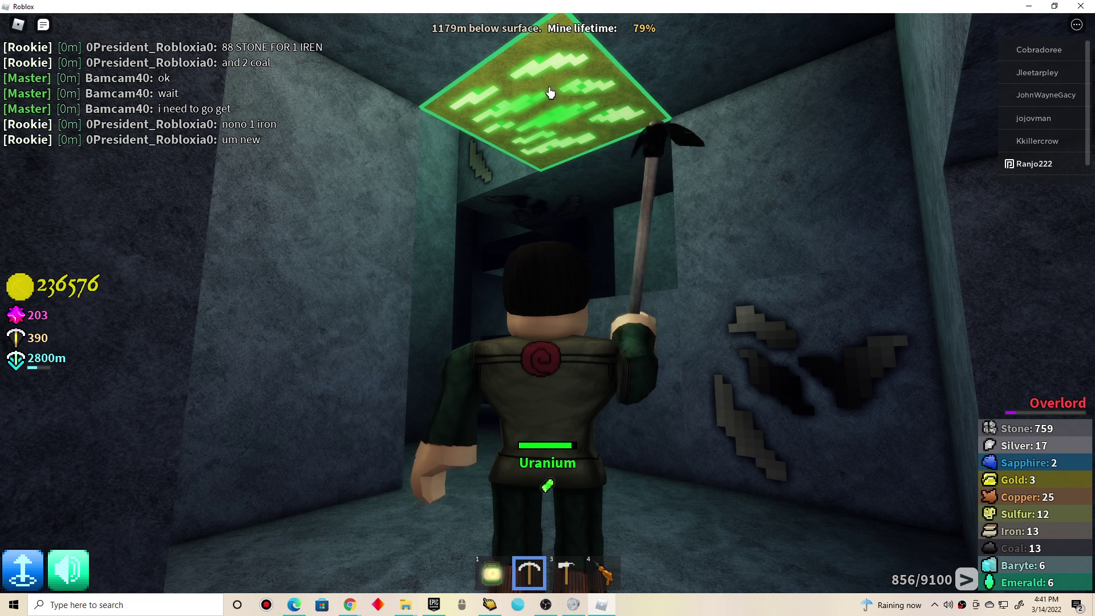
Mine the overhead Uranium block and the Plutonium block beside it.
left_click(533, 107)
left_click(580, 152)
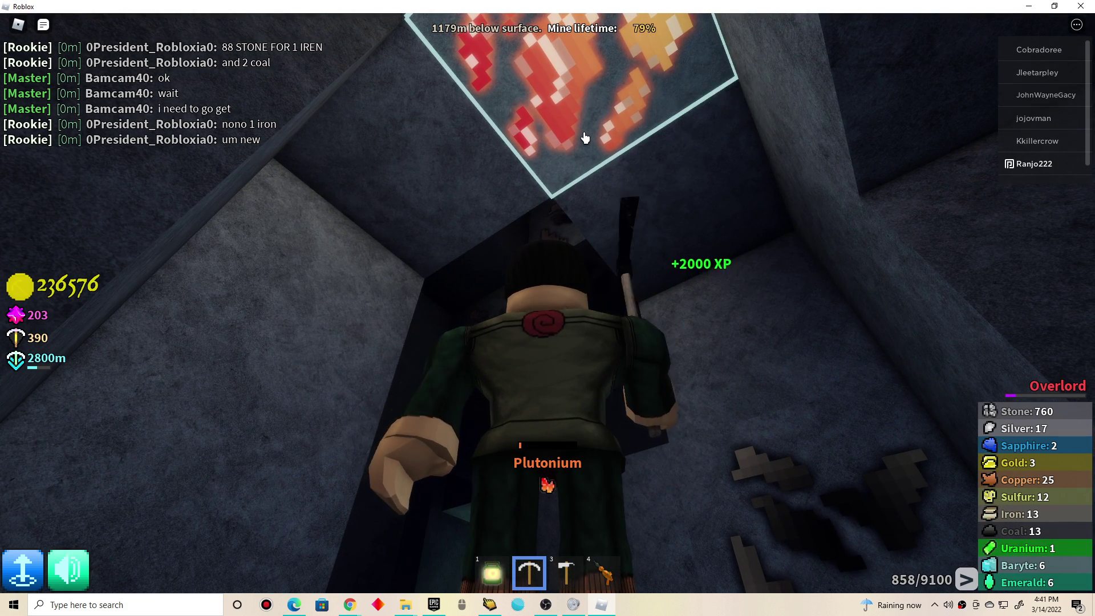
left_click(584, 138)
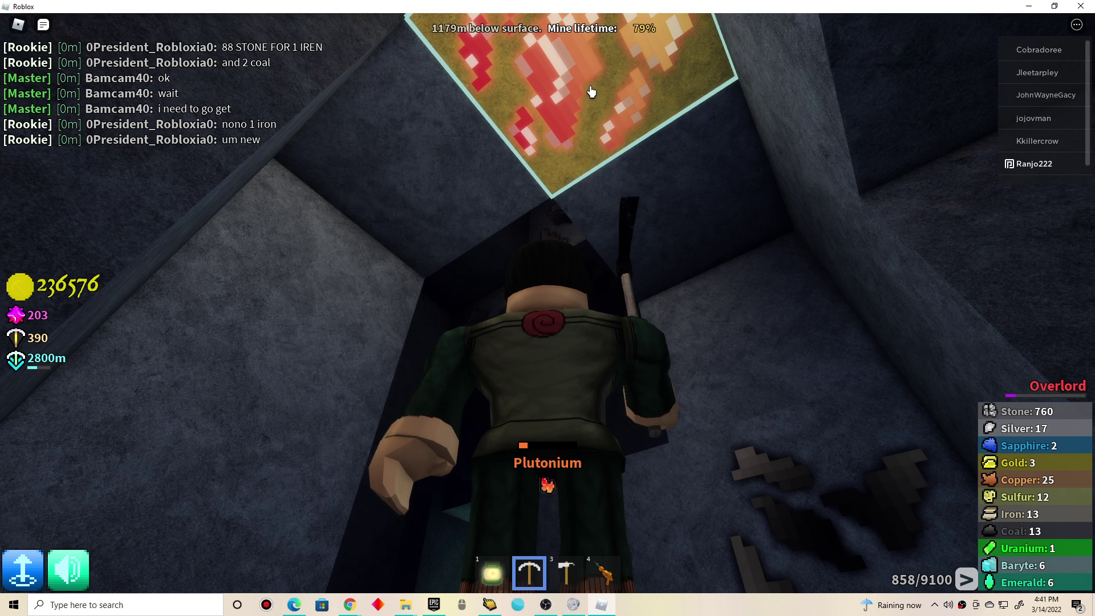
left_click(580, 83)
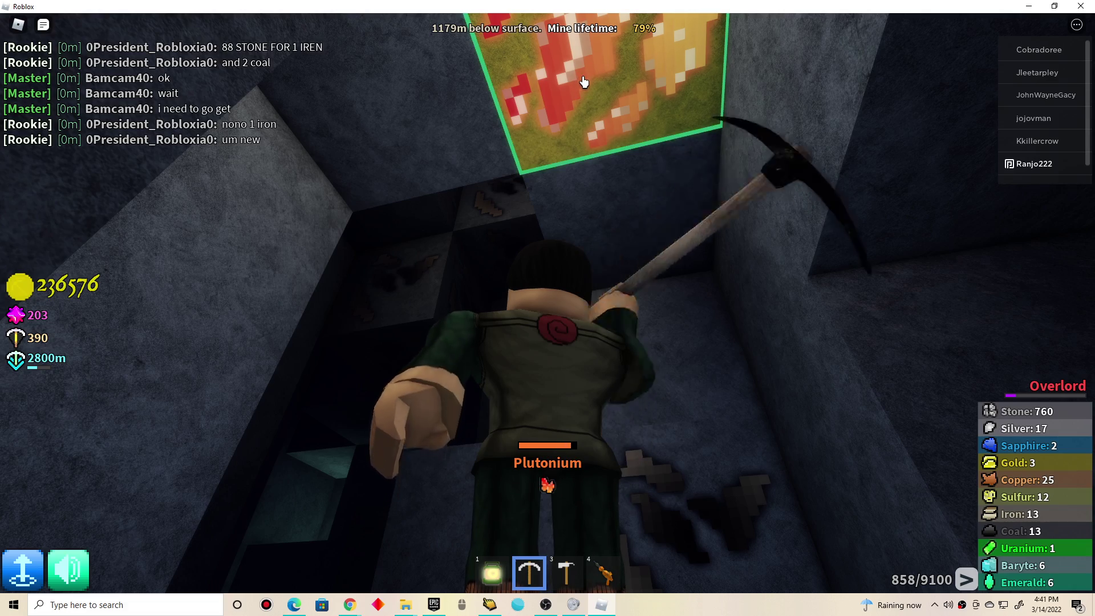
left_click(572, 90)
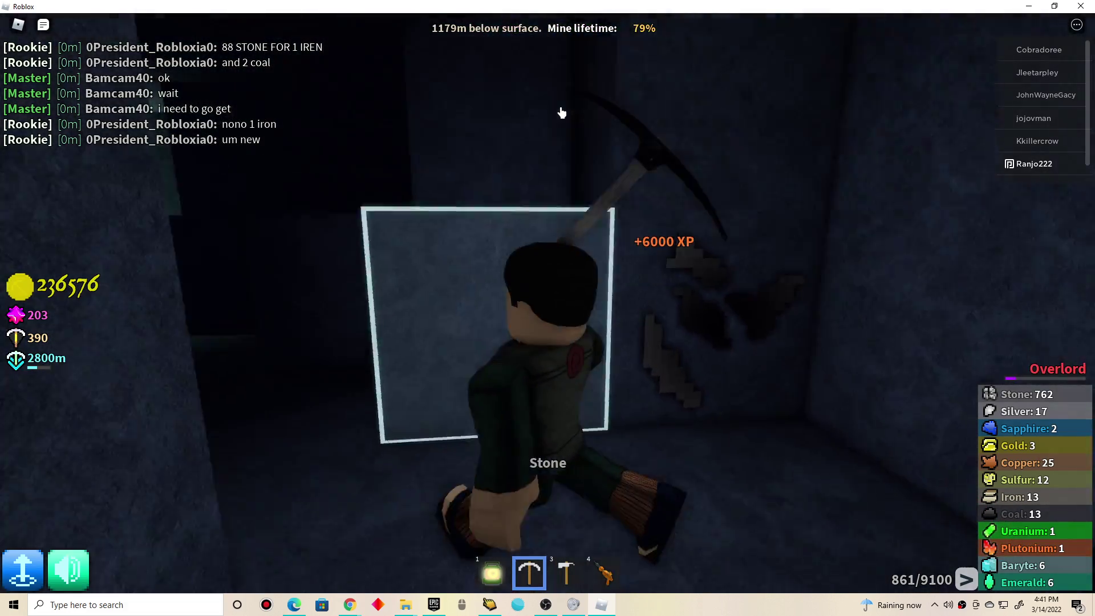
left_click(578, 135)
Dig through the surrounding stone blocks ahead and below.
left_click(756, 239)
left_click(646, 225)
left_click(646, 225)
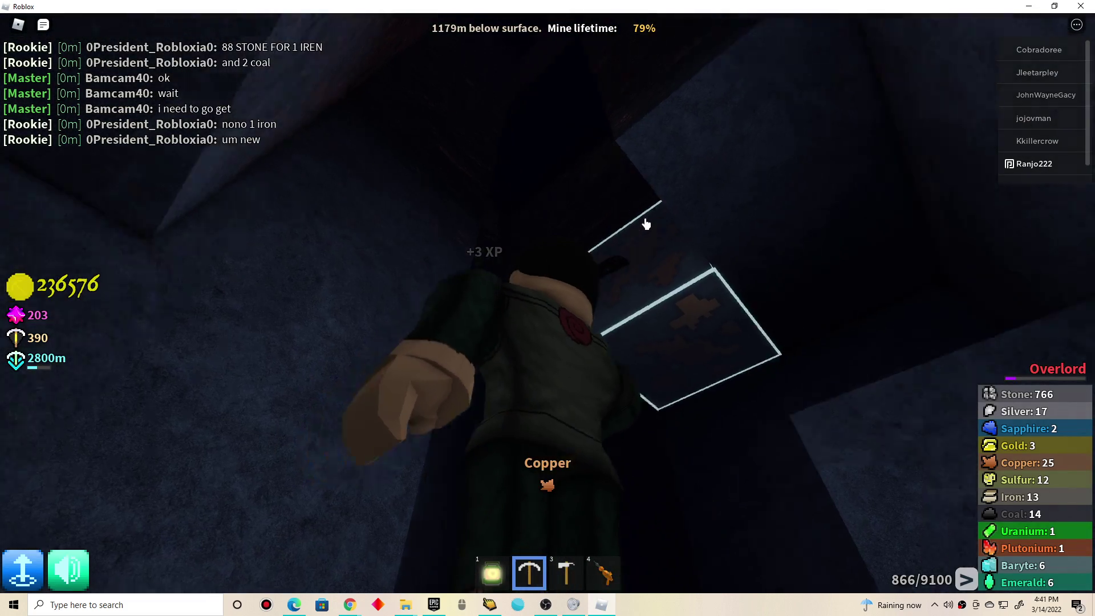
left_click(553, 211)
left_click(584, 221)
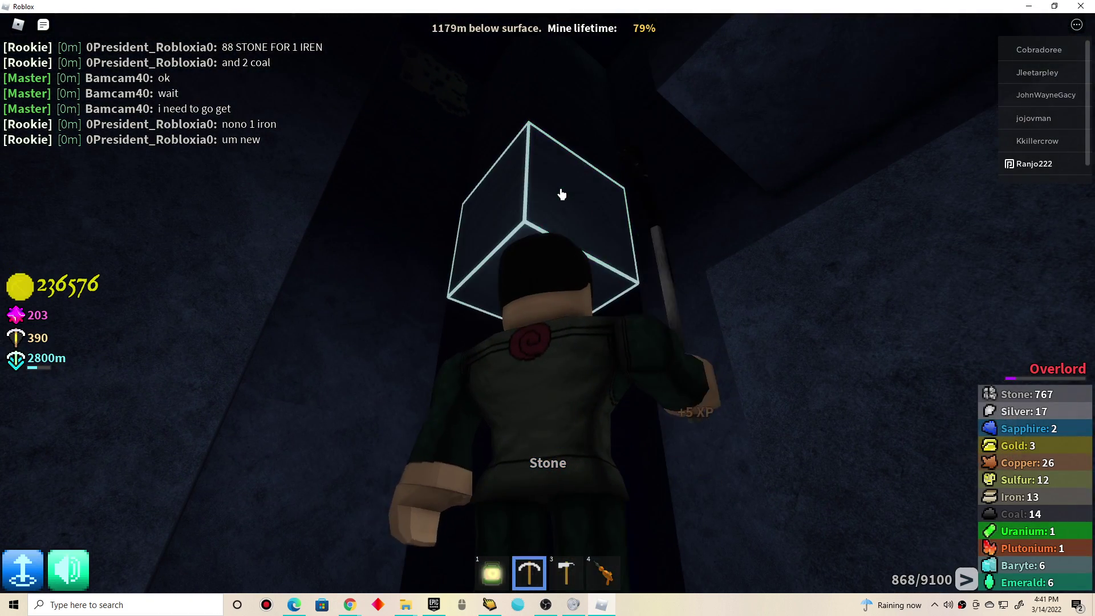
left_click(553, 144)
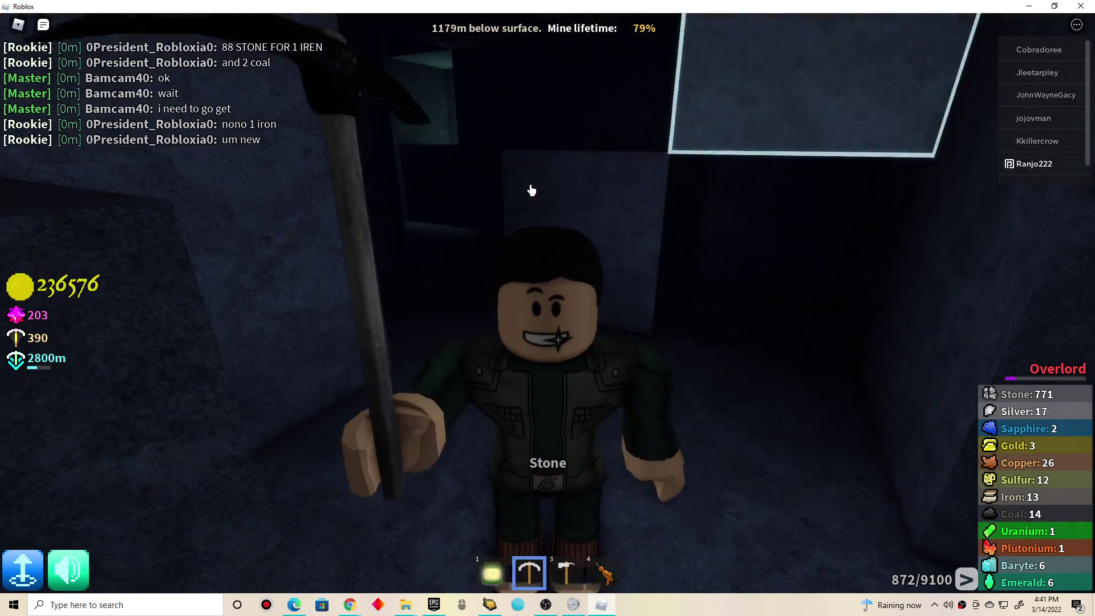
left_click(526, 167)
left_click(489, 184)
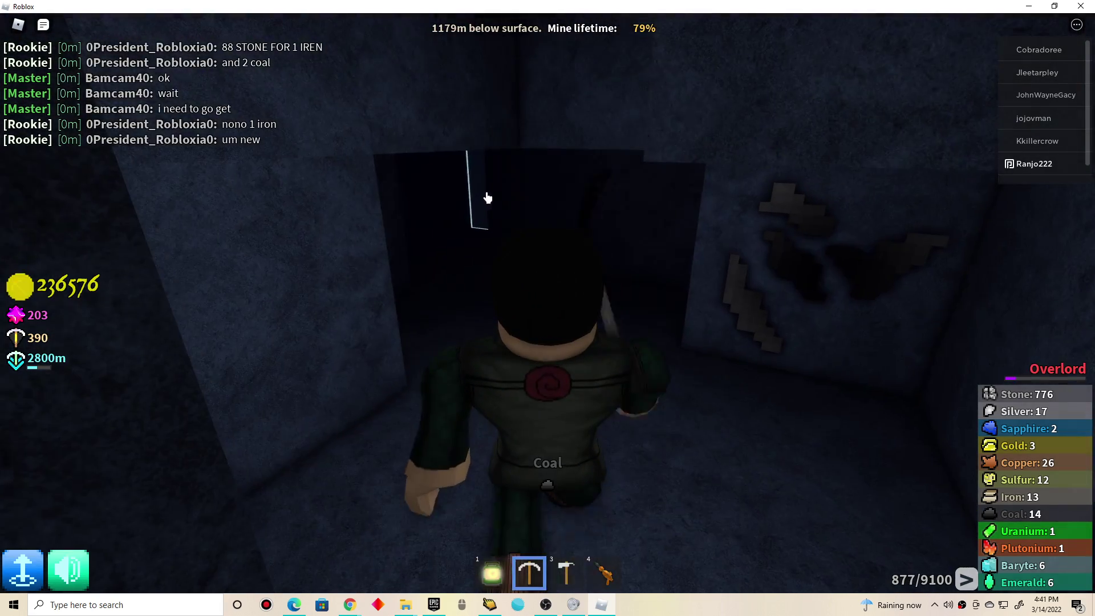
left_click(477, 216)
left_click(514, 248)
left_click(537, 275)
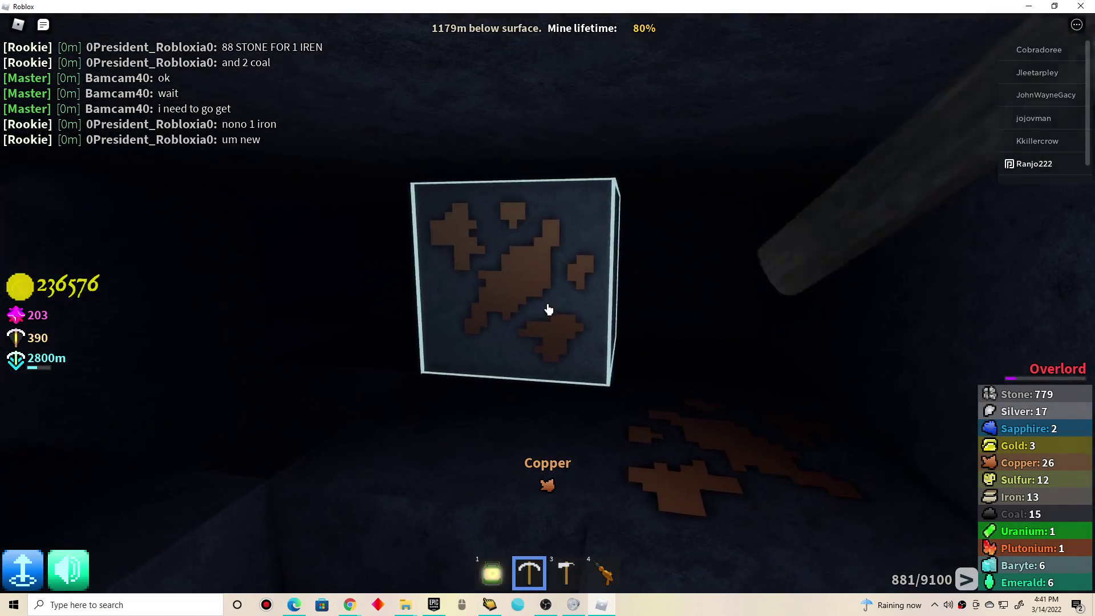
Mine the stone, copper and coal blocks directly below.
left_click(550, 311)
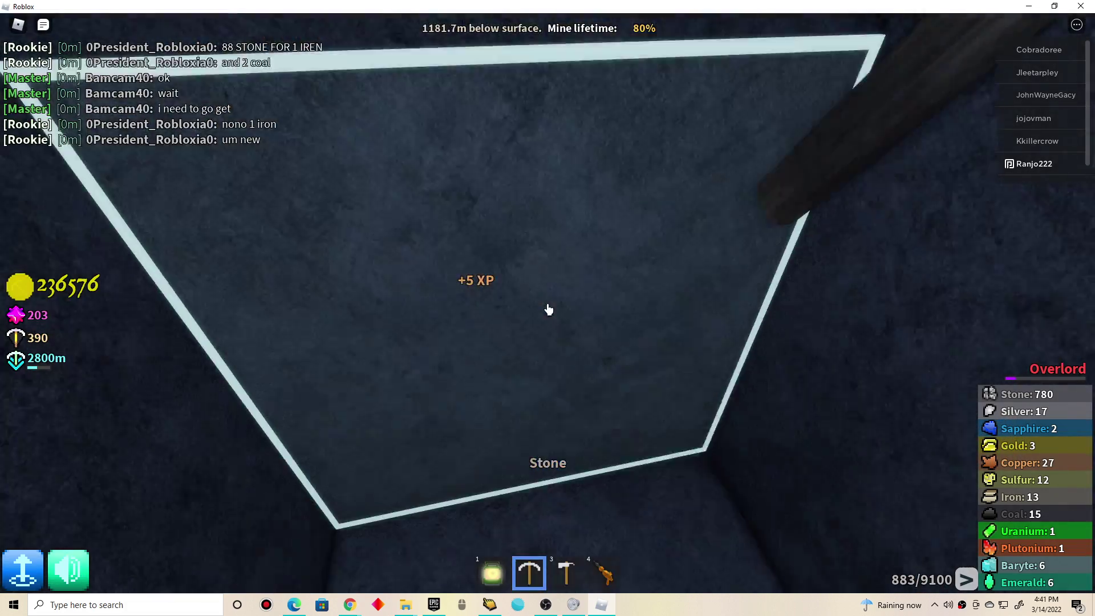
left_click(548, 310)
left_click(549, 309)
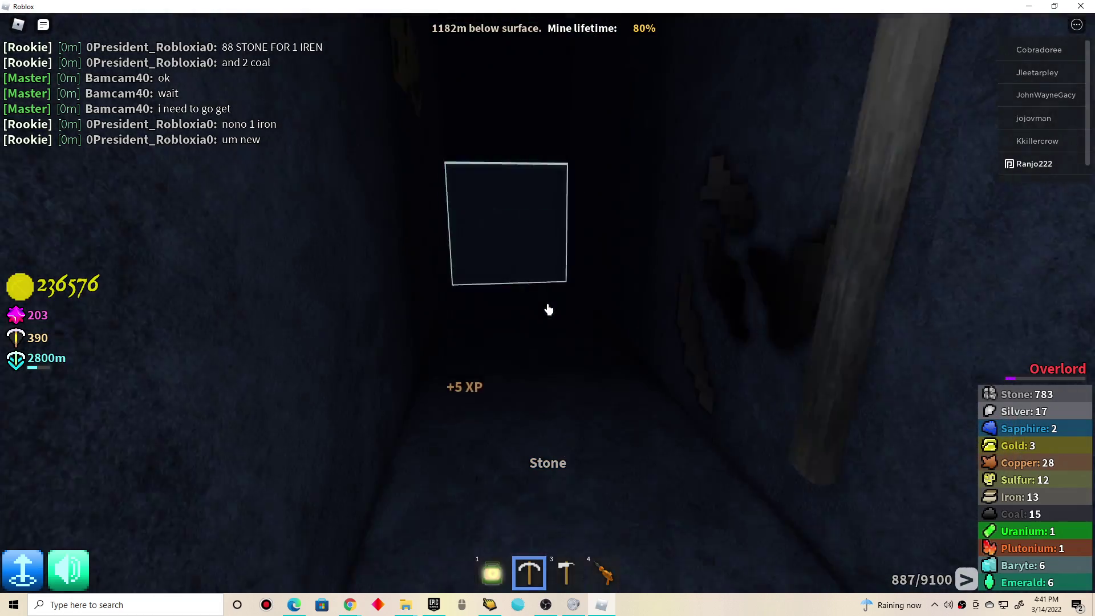
left_click(548, 311)
left_click(548, 309)
left_click(549, 311)
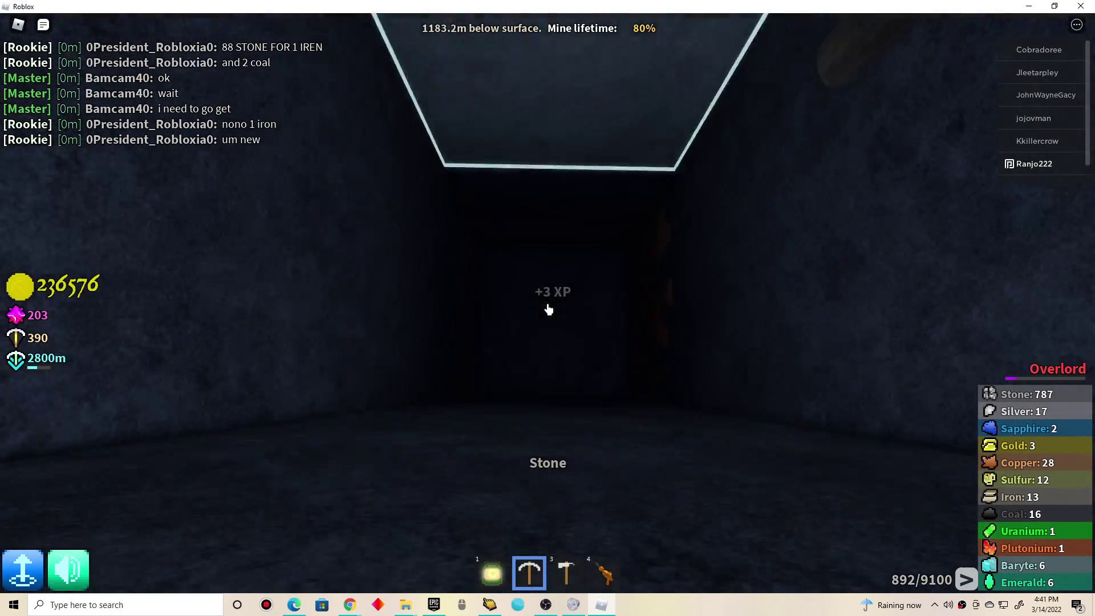
left_click(549, 310)
left_click(550, 311)
Keep digging down the shaft until the depth reads 1189 m.
left_click(562, 179)
left_click(565, 171)
left_click(570, 158)
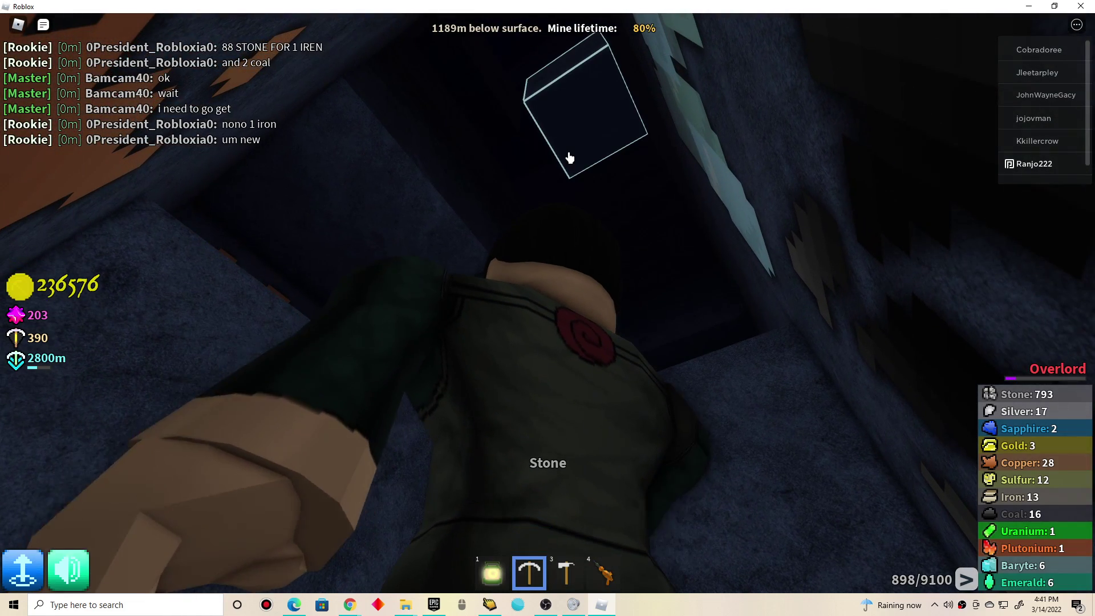
left_click(581, 121)
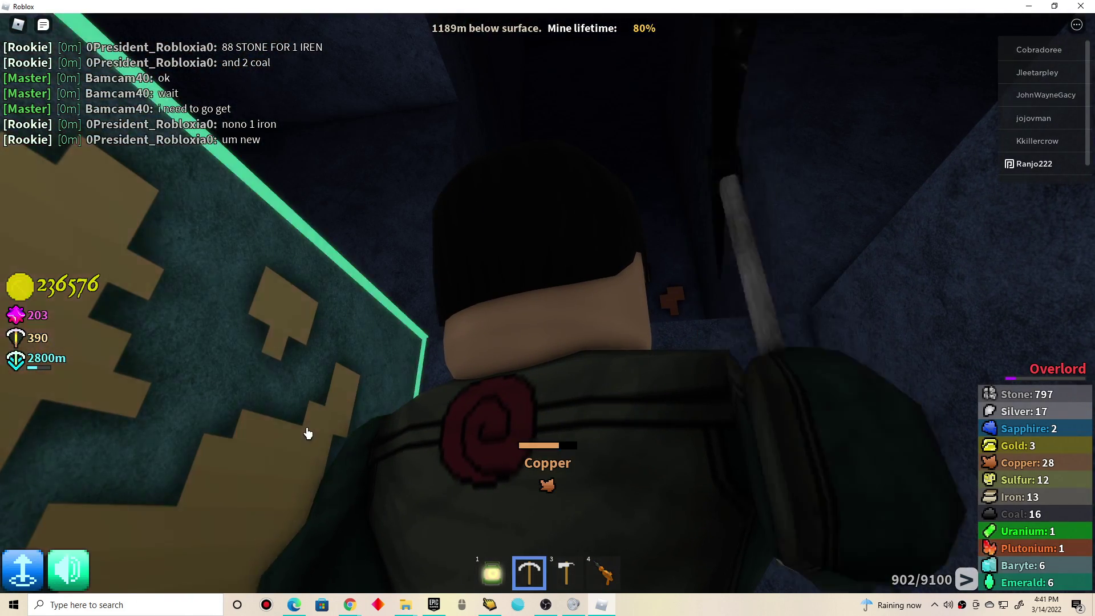
left_click(582, 296)
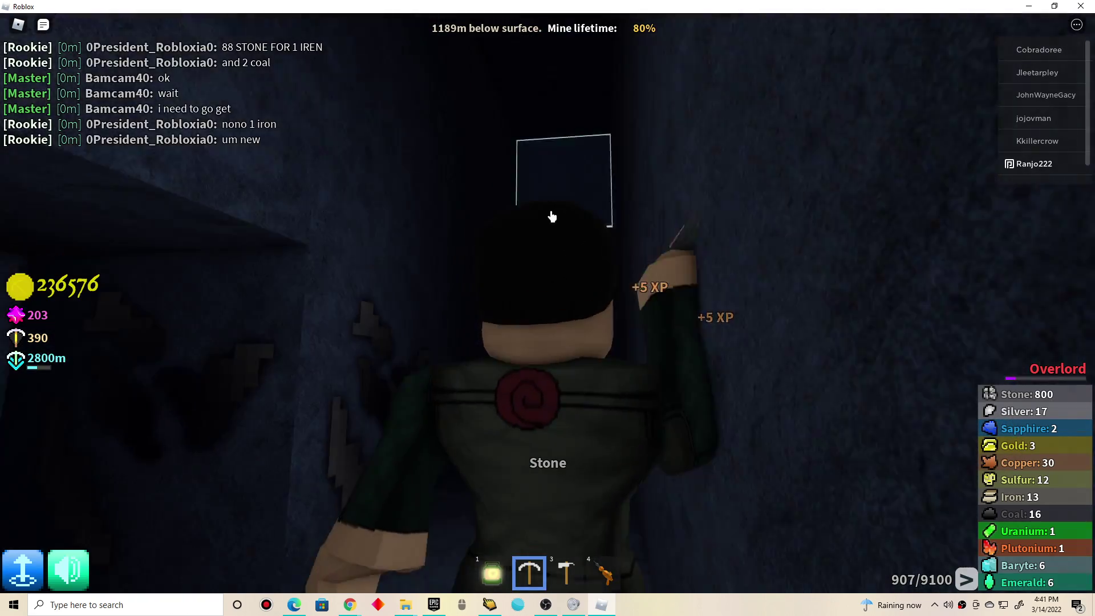
left_click(550, 215)
left_click(550, 215)
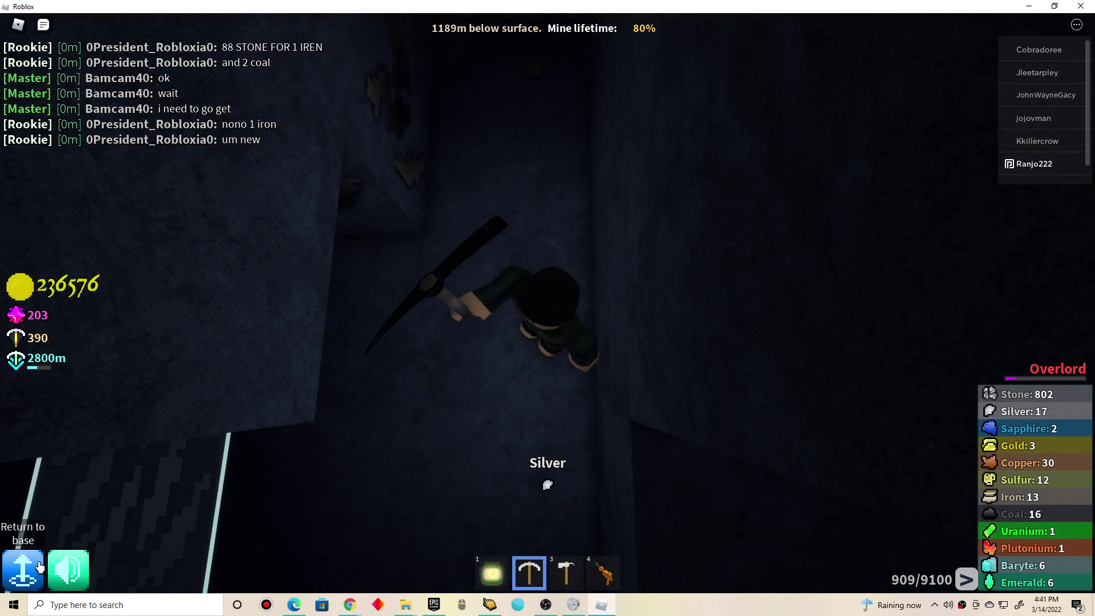
Teleport back to base, bring up the Marketplace exchange offers, and turn toward Storage Management.
left_click(23, 572)
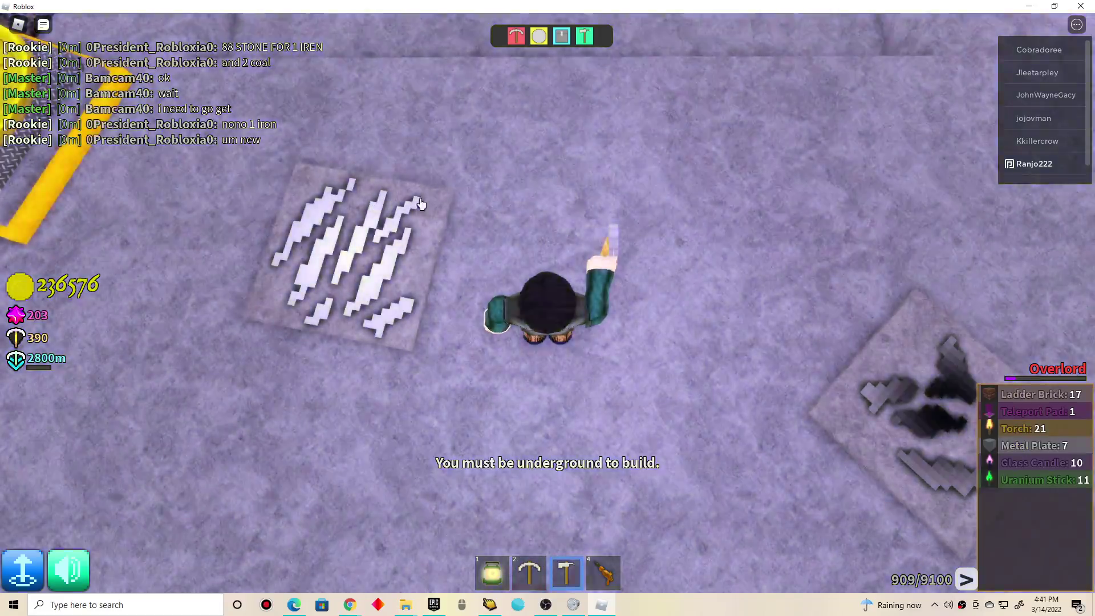
key("w")
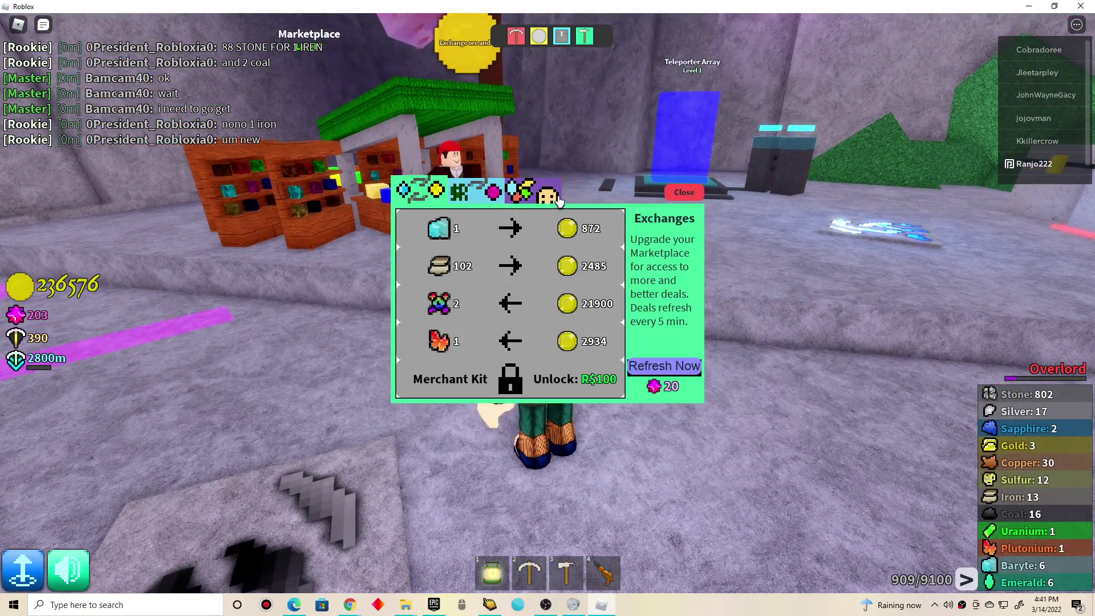
key("Right")
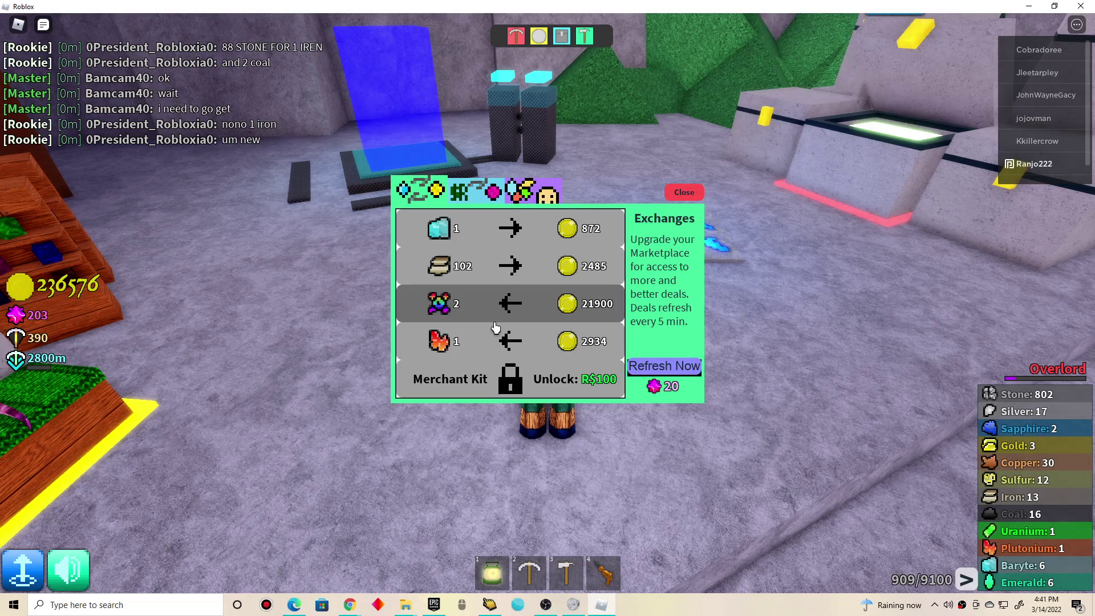
key("s")
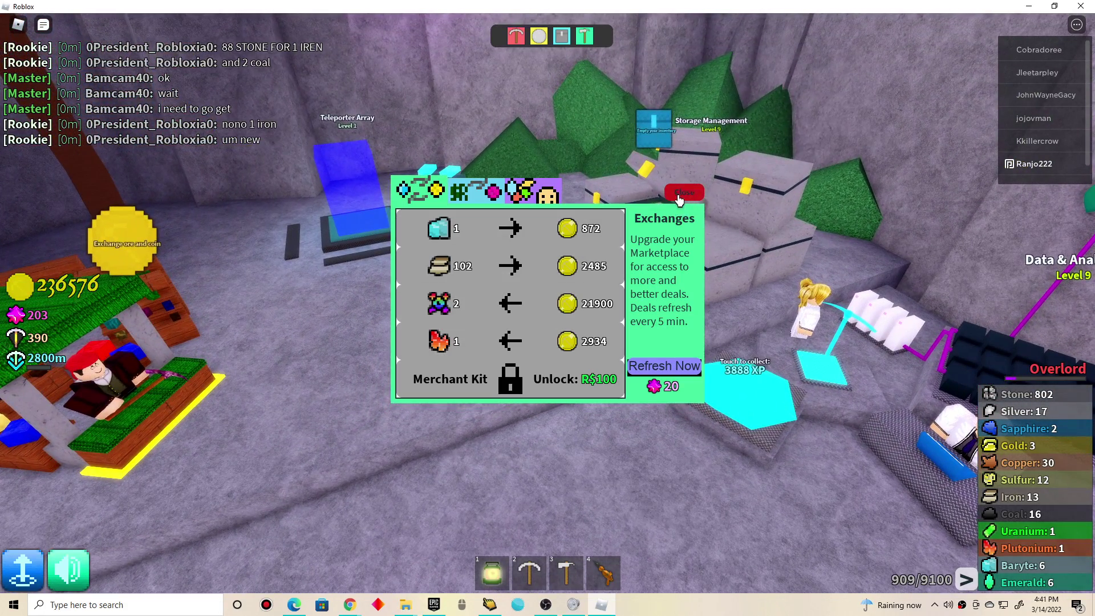
Close the exchange offers and deposit all carried ore, emptying the bag to 0/9100.
left_click(680, 196)
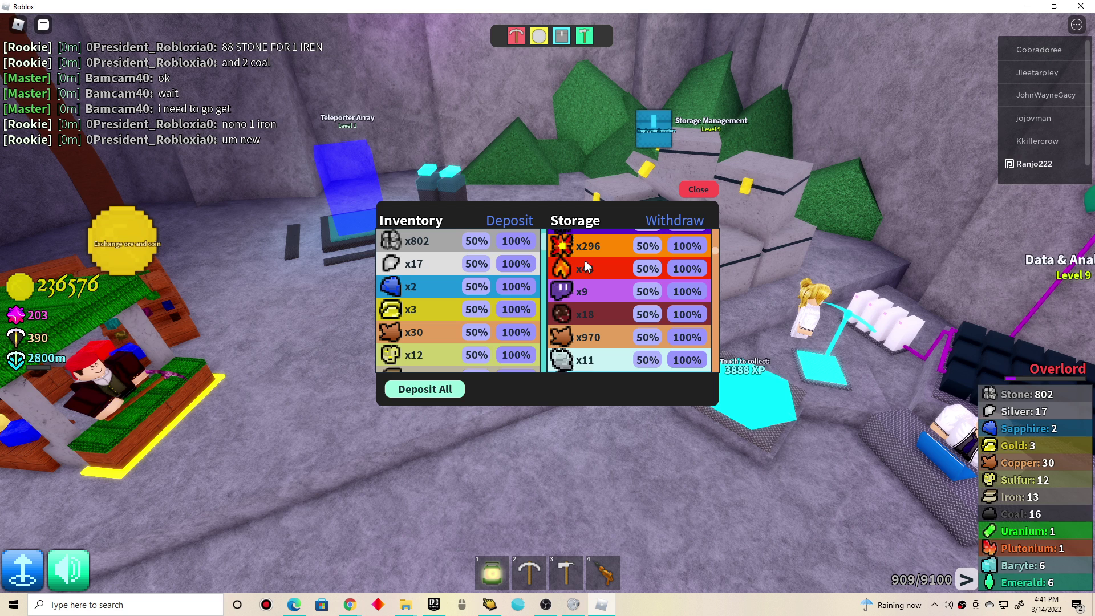
scroll(600, 308, "down", 3)
scroll(599, 301, "down", 3)
scroll(599, 301, "down", 3)
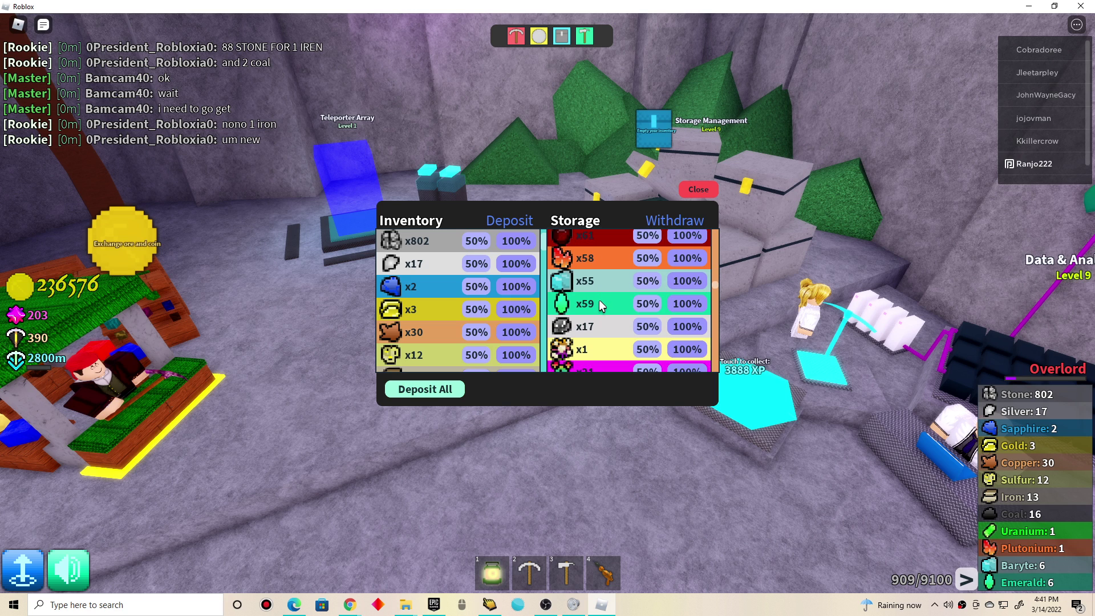
scroll(600, 299, "down", 3)
scroll(600, 306, "up", 3)
scroll(601, 306, "up", 3)
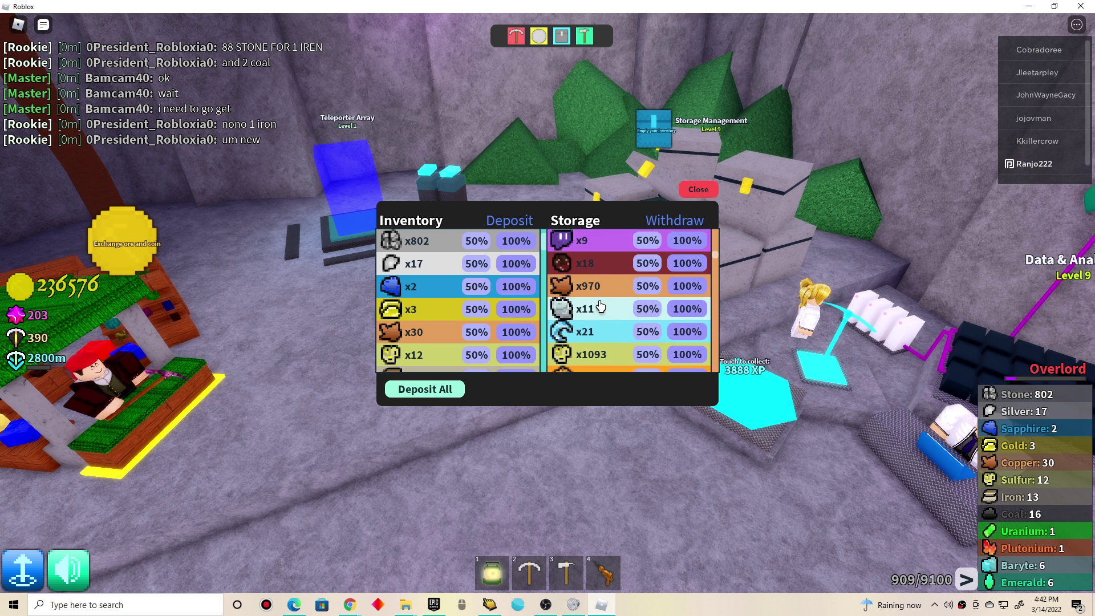
scroll(600, 306, "up", 3)
scroll(599, 301, "down", 2)
scroll(600, 302, "up", 2)
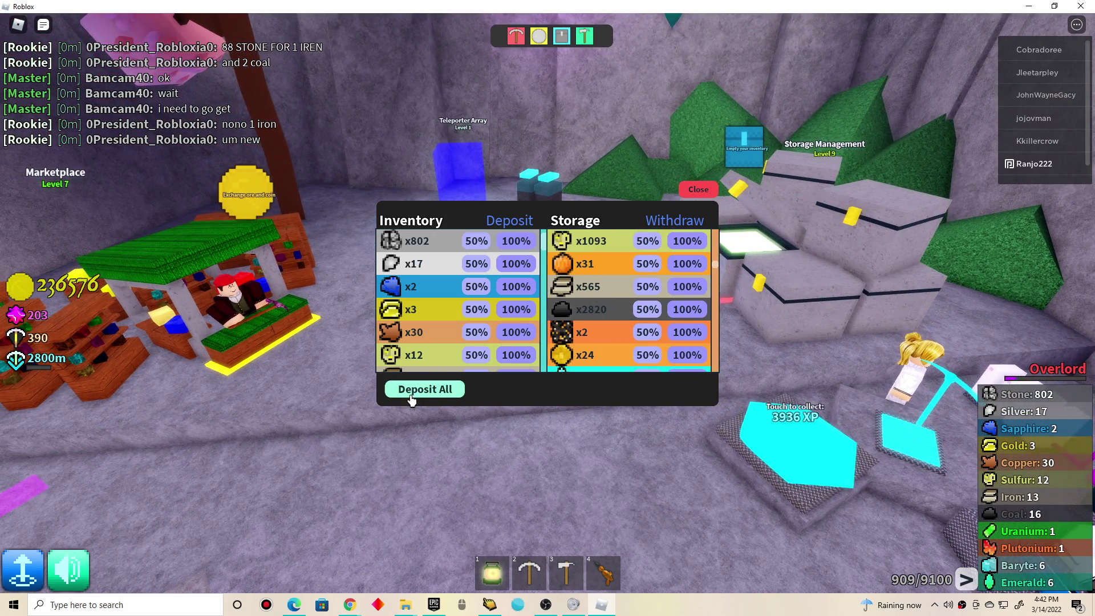
left_click(425, 389)
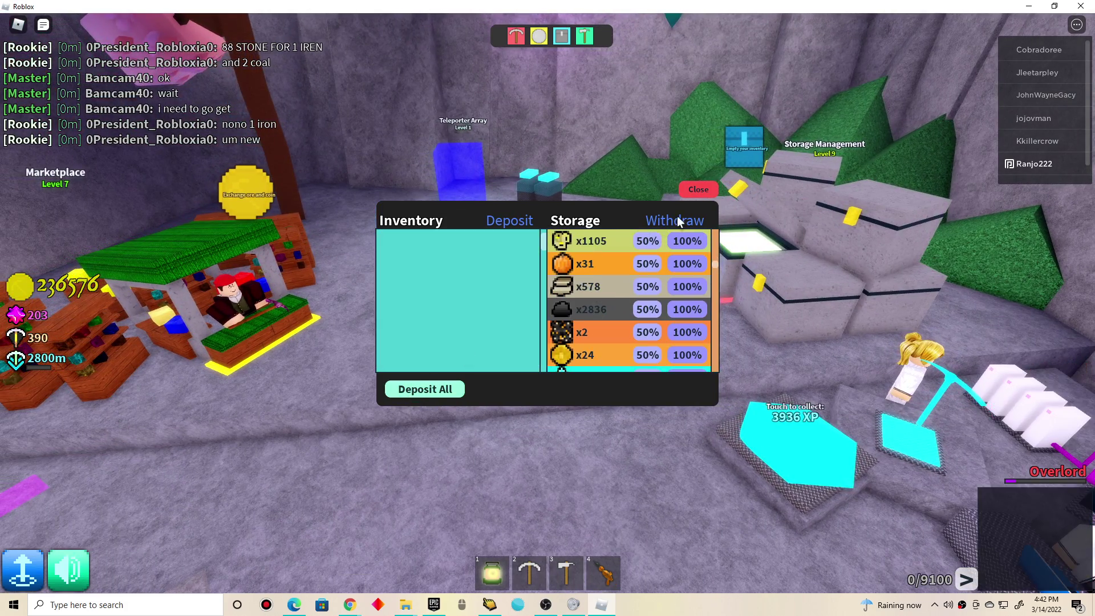
Collect the coin pad, visit Data & Analysis, and trade the first Marketplace exchange, reaching 243341 gold.
key("d")
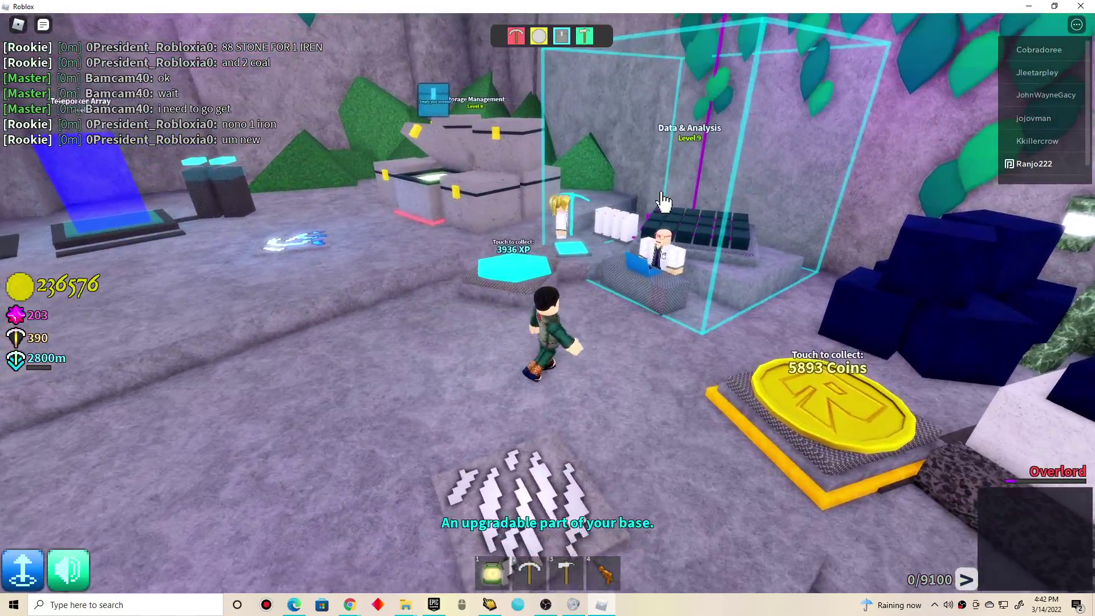
key("d")
key("w")
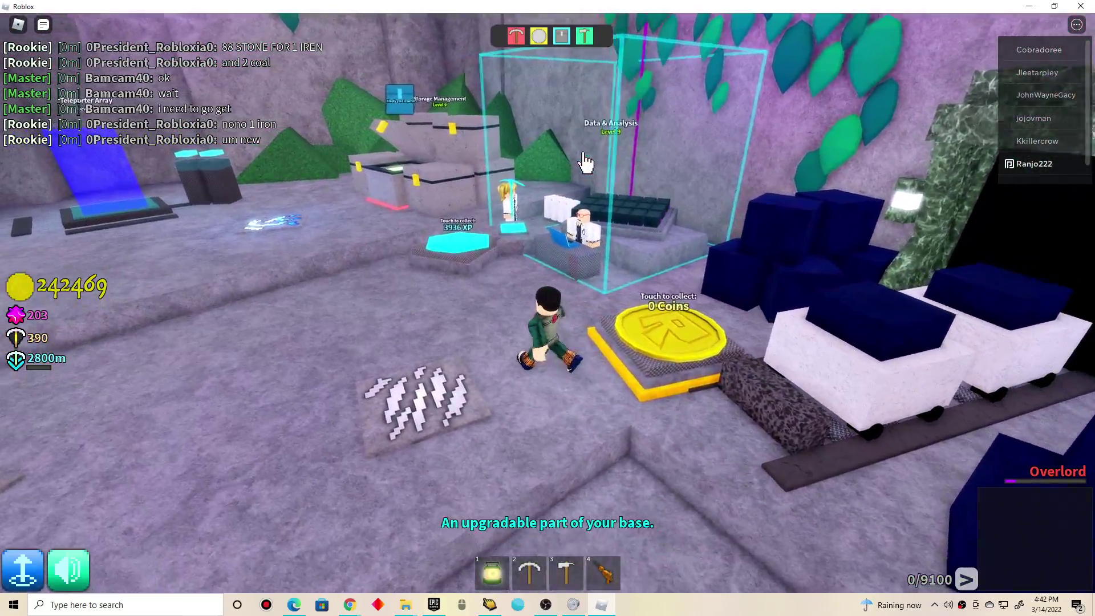
key("a")
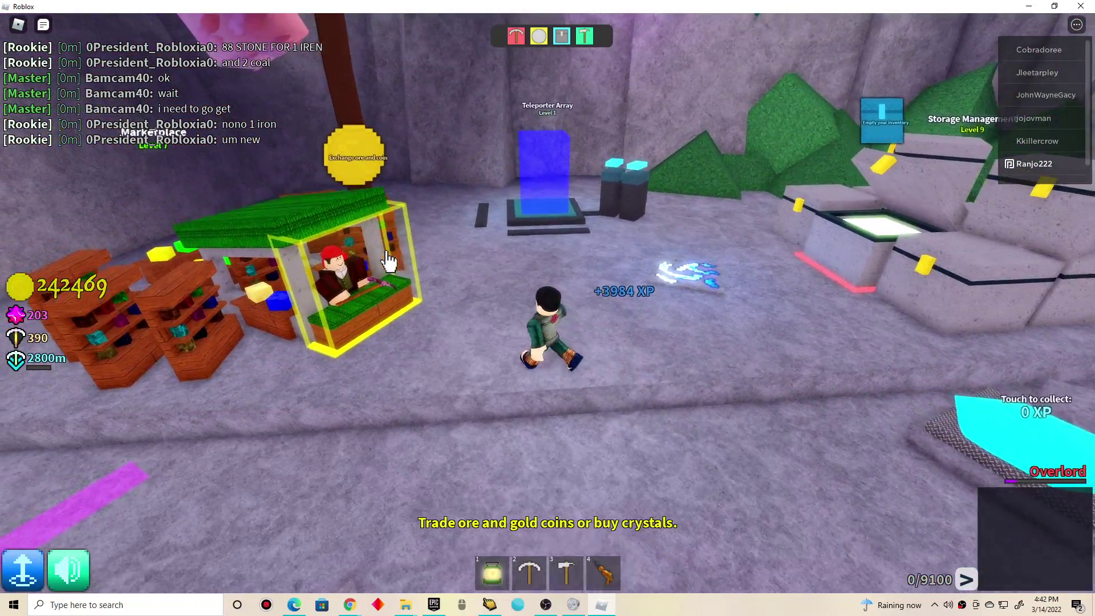
left_click(388, 261)
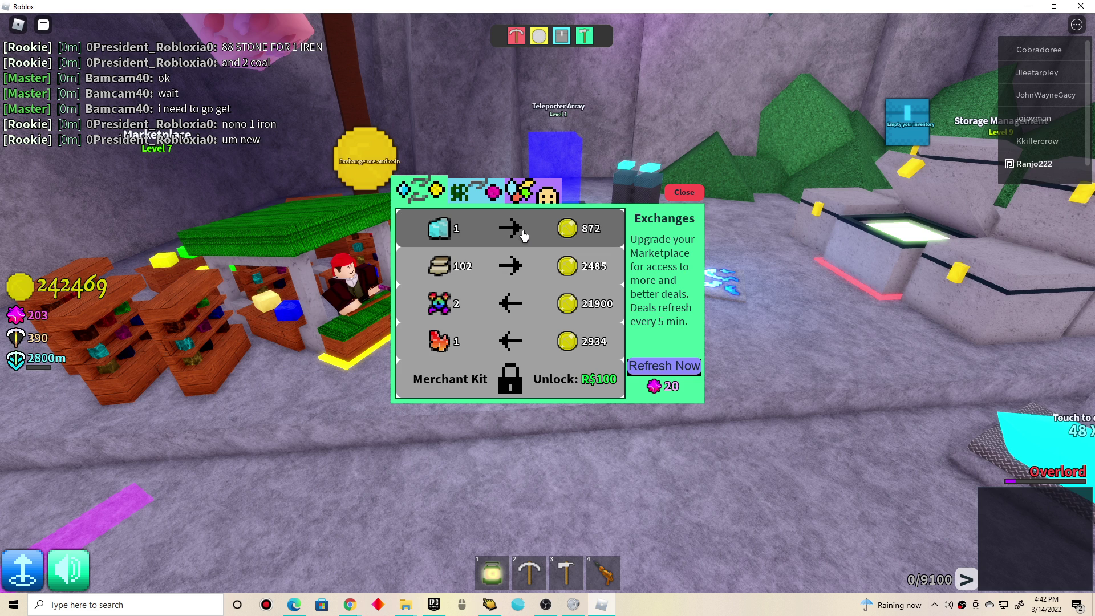
key("s")
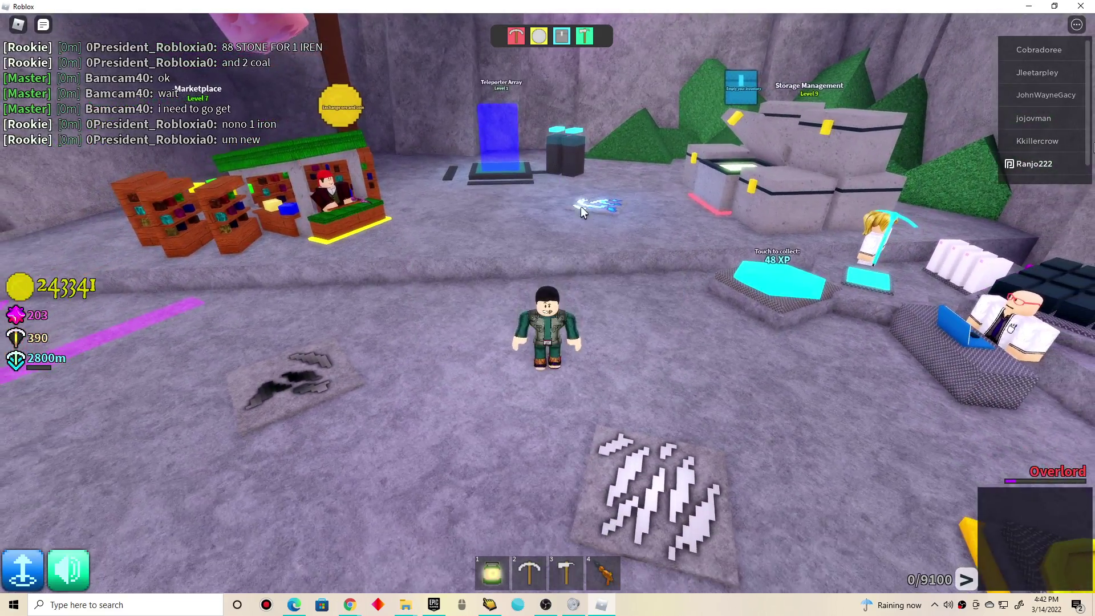
key("a")
Close the game and relaunch Azure Mines from its Roblox web page through the title screen.
key("alt+F4")
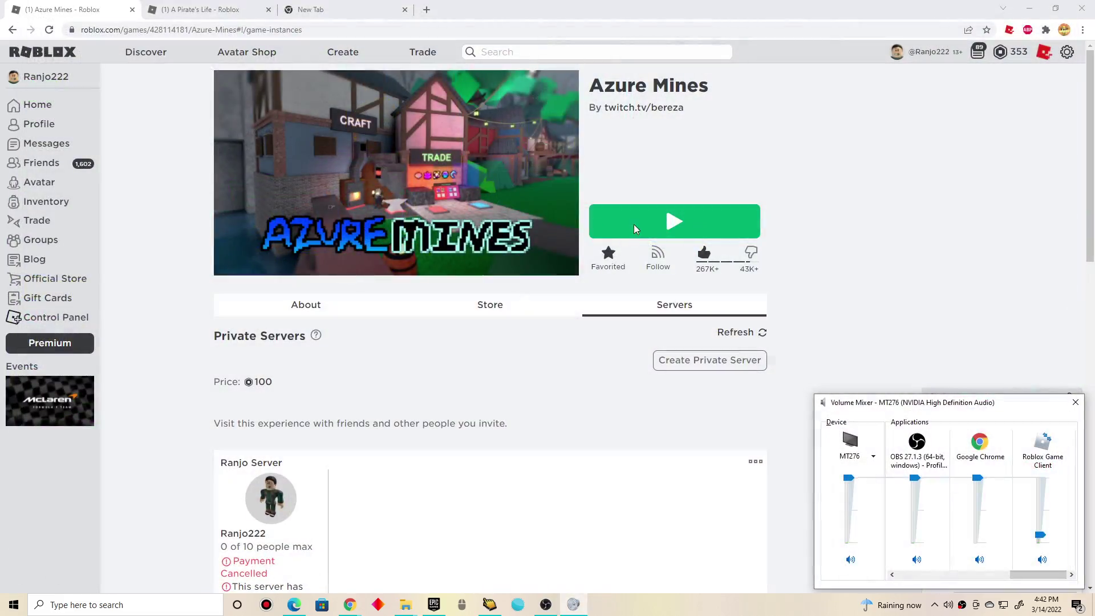
left_click(624, 224)
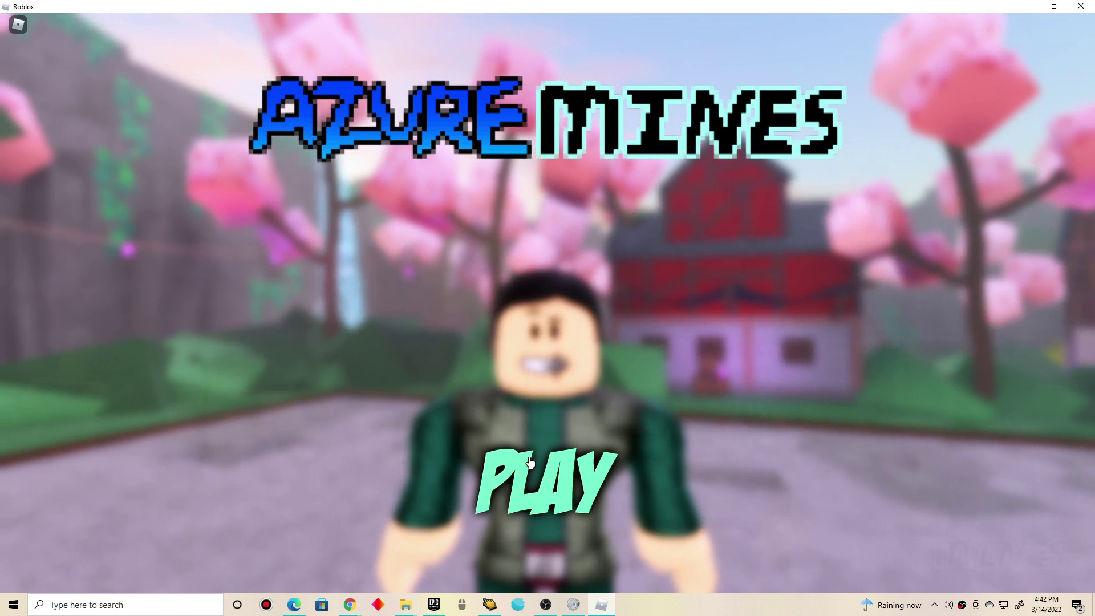
left_click(530, 462)
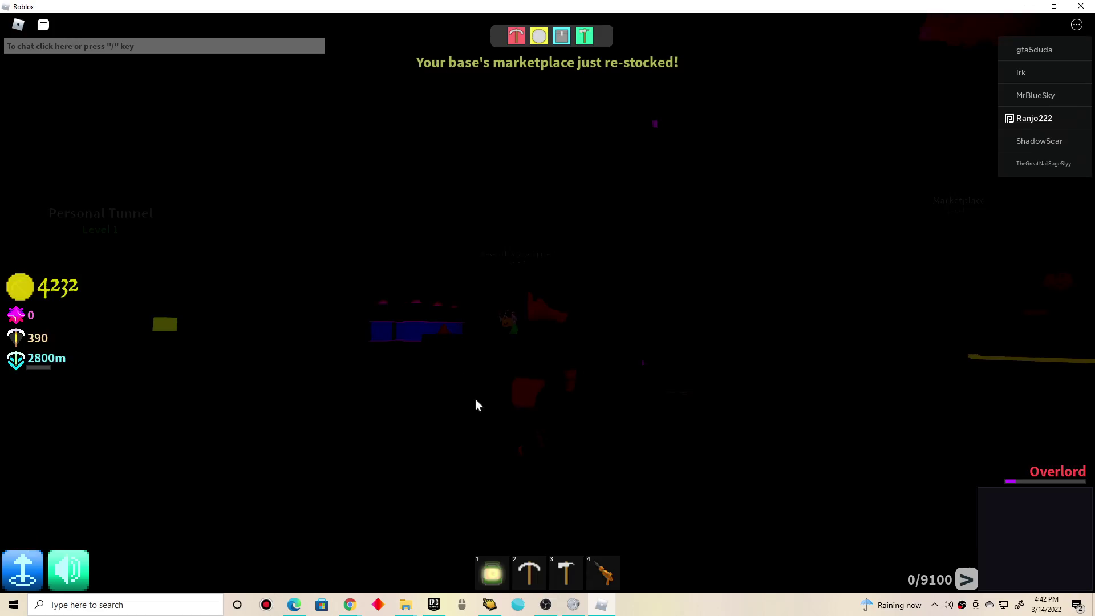
Trade the 5-crystal Marketplace deal for 18600 coins, then walk to the Data & Analysis station.
key("w")
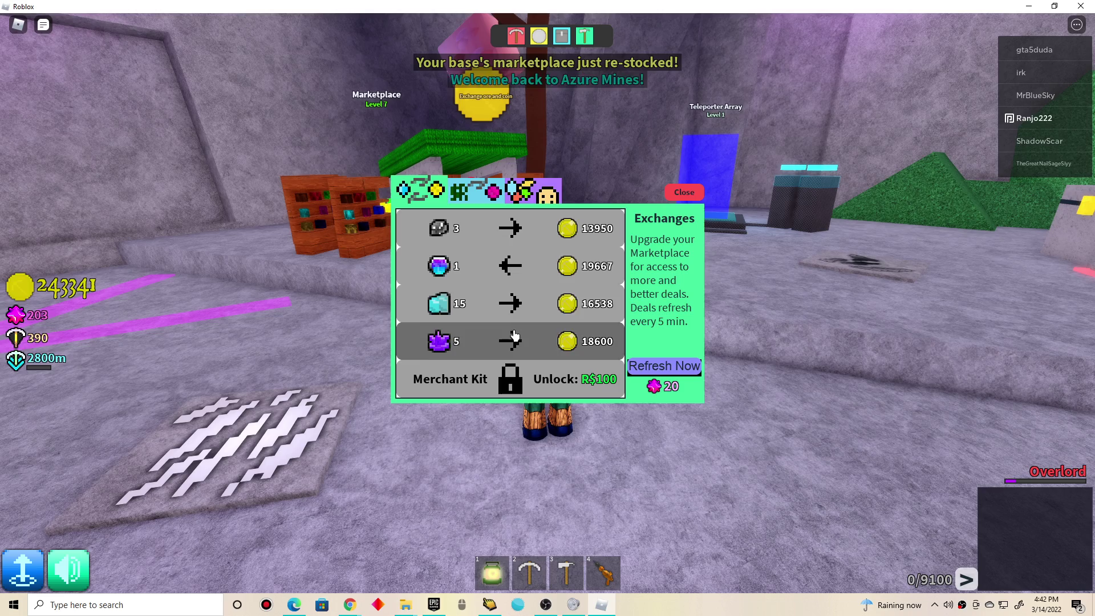
key("w")
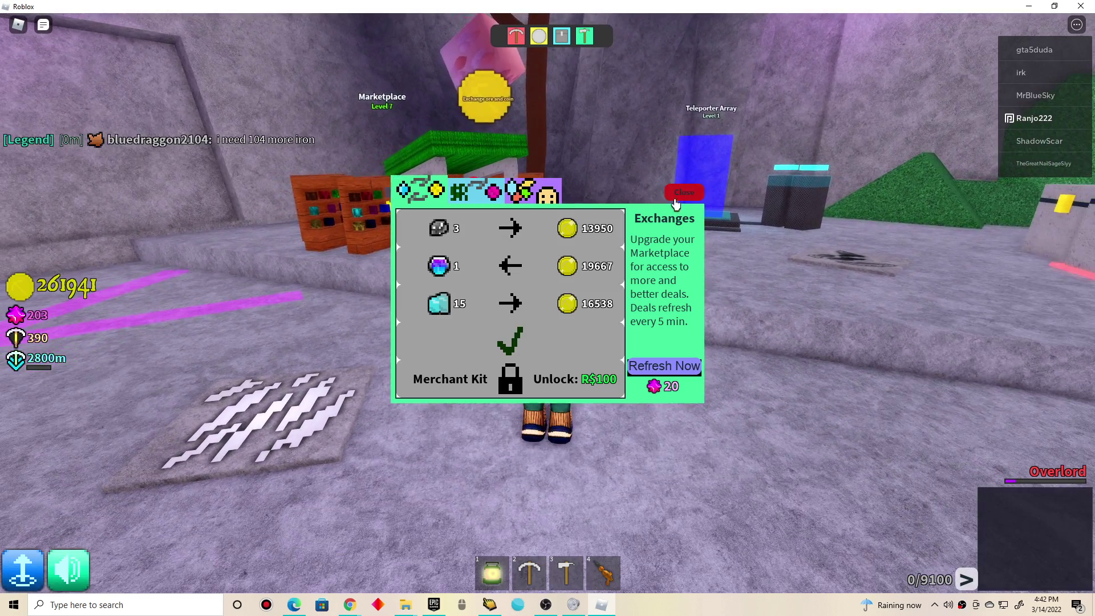
key("w")
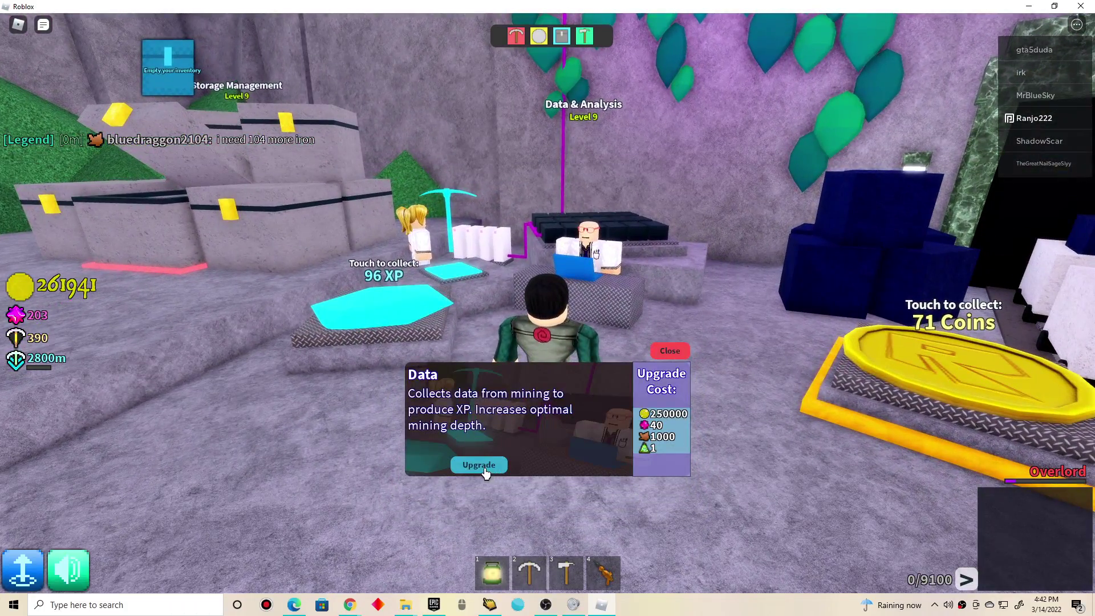
Upgrade Data & Analysis to Level 10, leaving 11941 gold.
left_click(480, 466)
key("s")
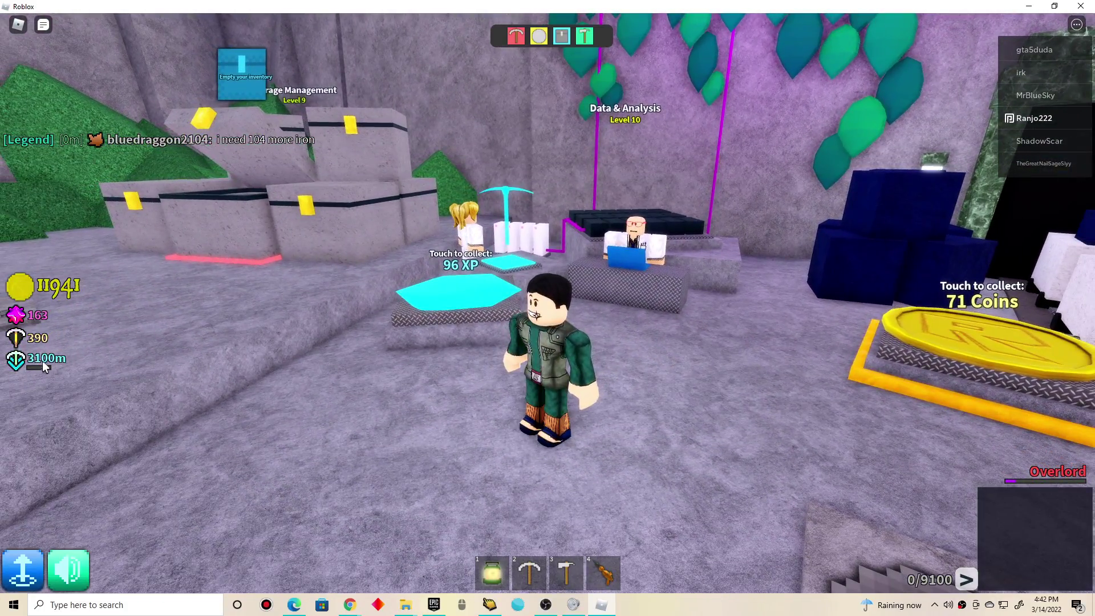
key("w")
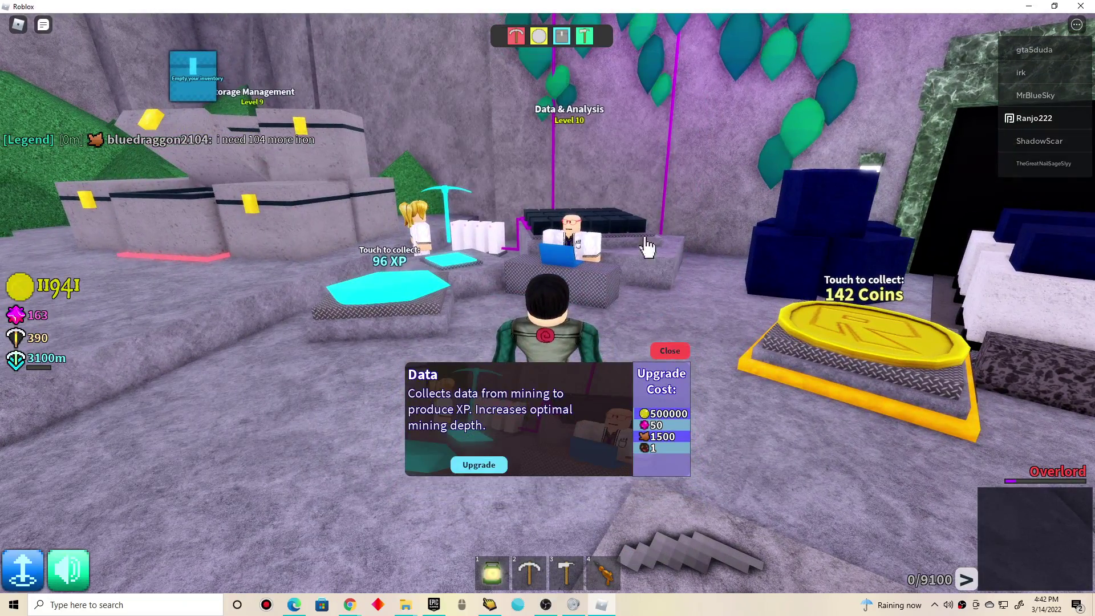
key("s")
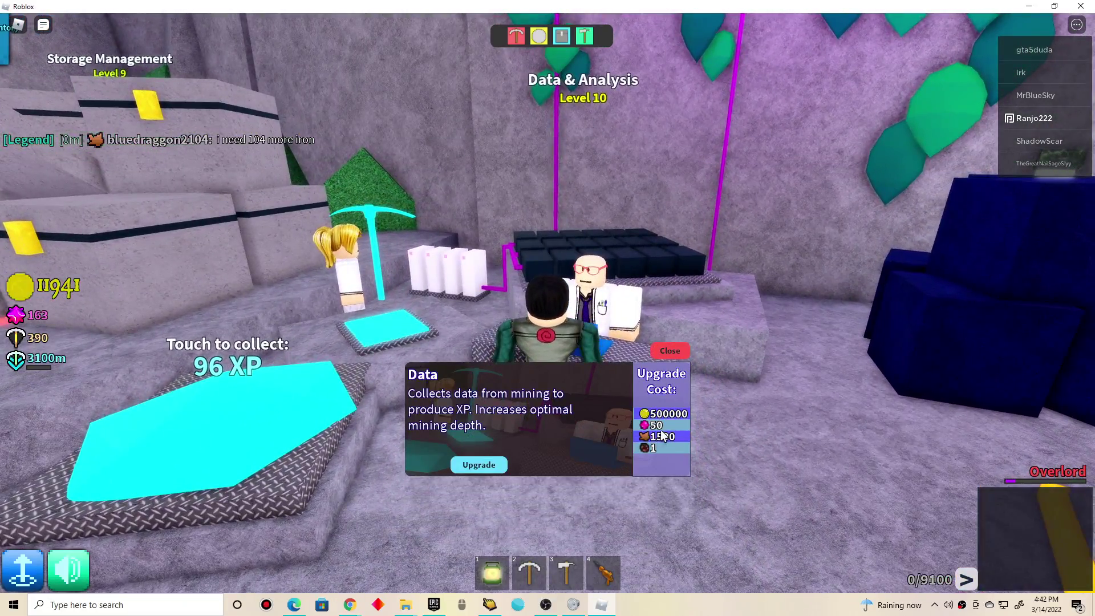
key("w")
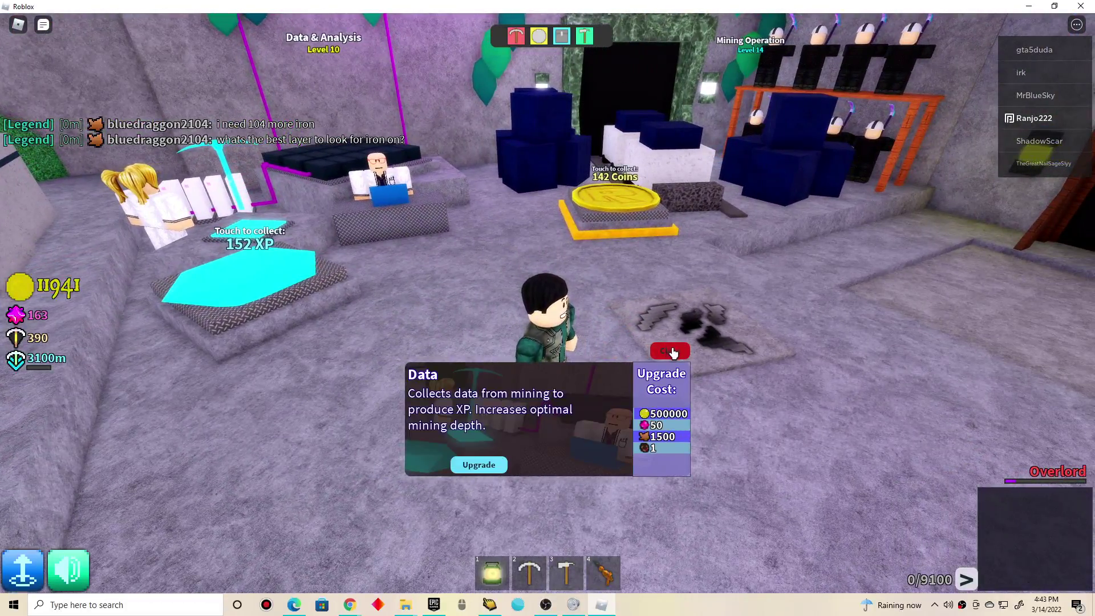
Walk over to the Marketplace and review its upgrade cost.
key("a")
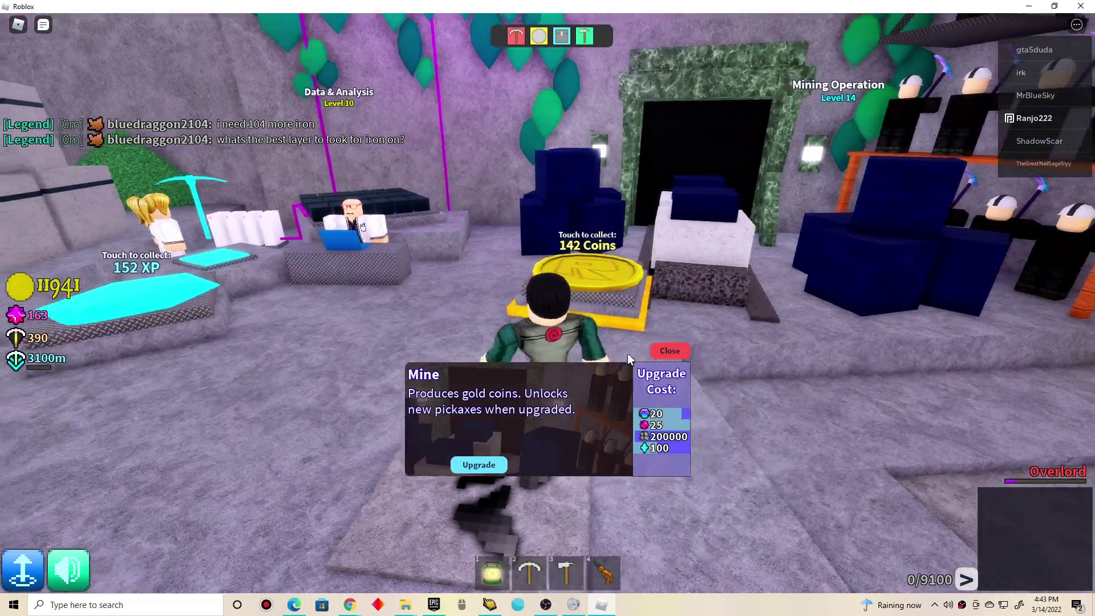
key("a")
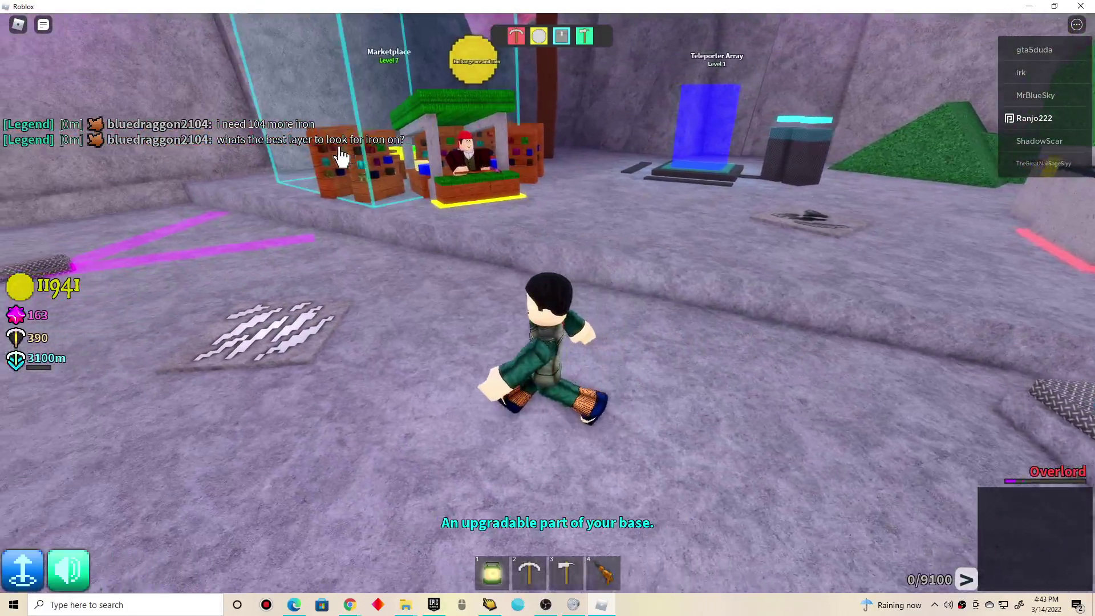
key("w")
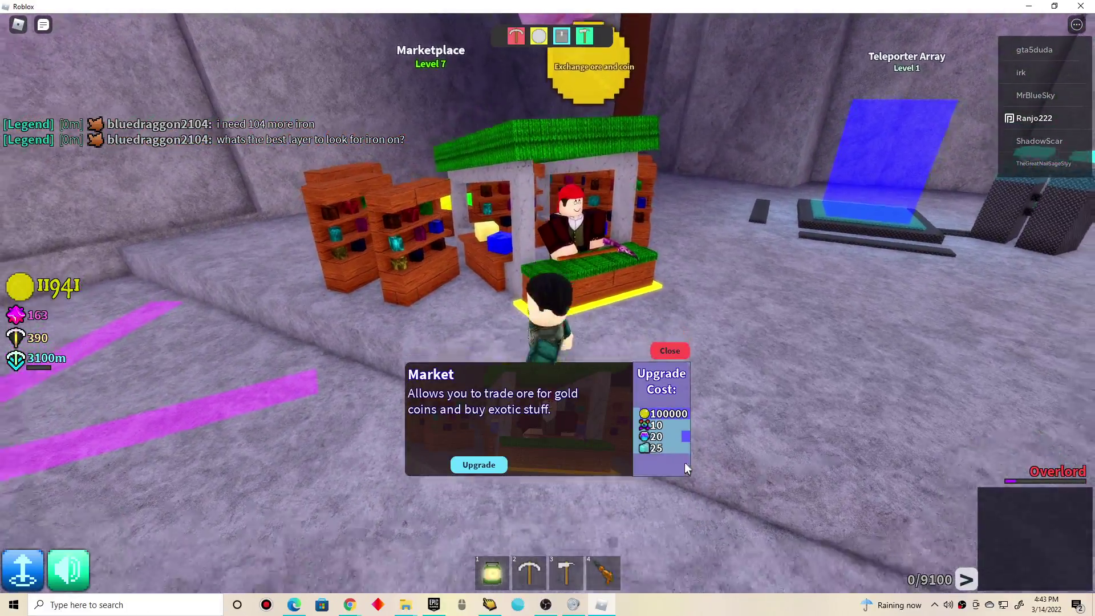
key("s")
key("s")
left_click(669, 351)
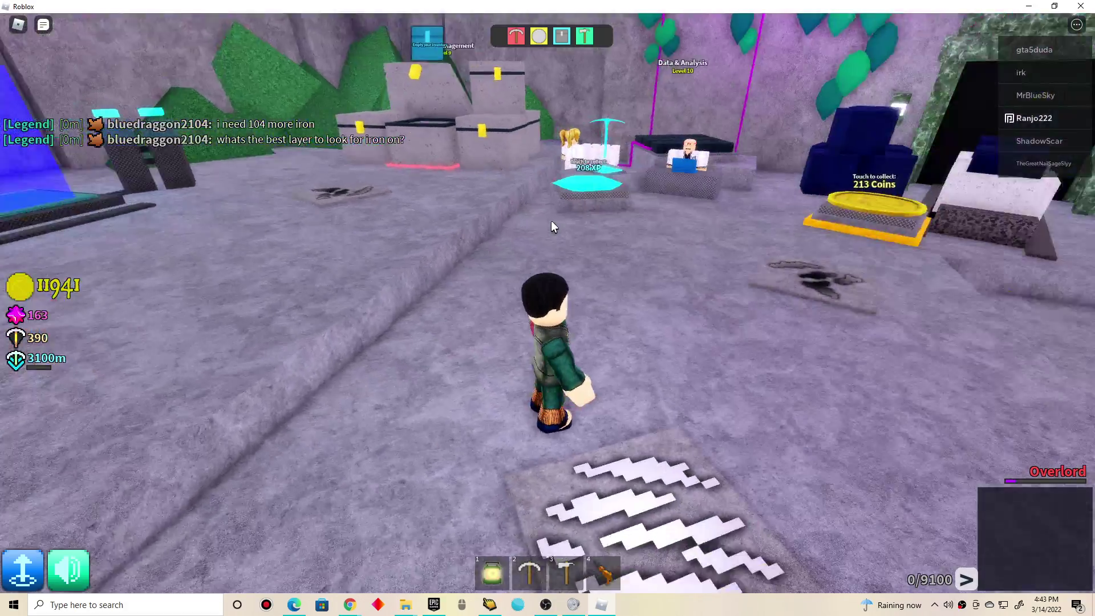
Check the Mine and Data & Analysis upgrade costs, closing each panel.
key("w")
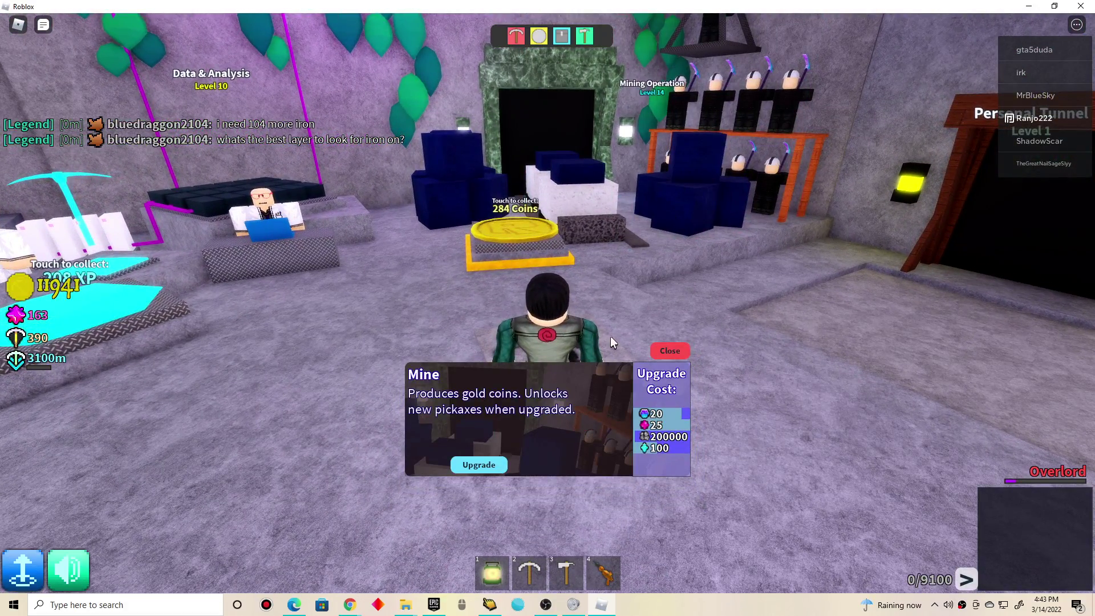
left_click(657, 349)
key("a")
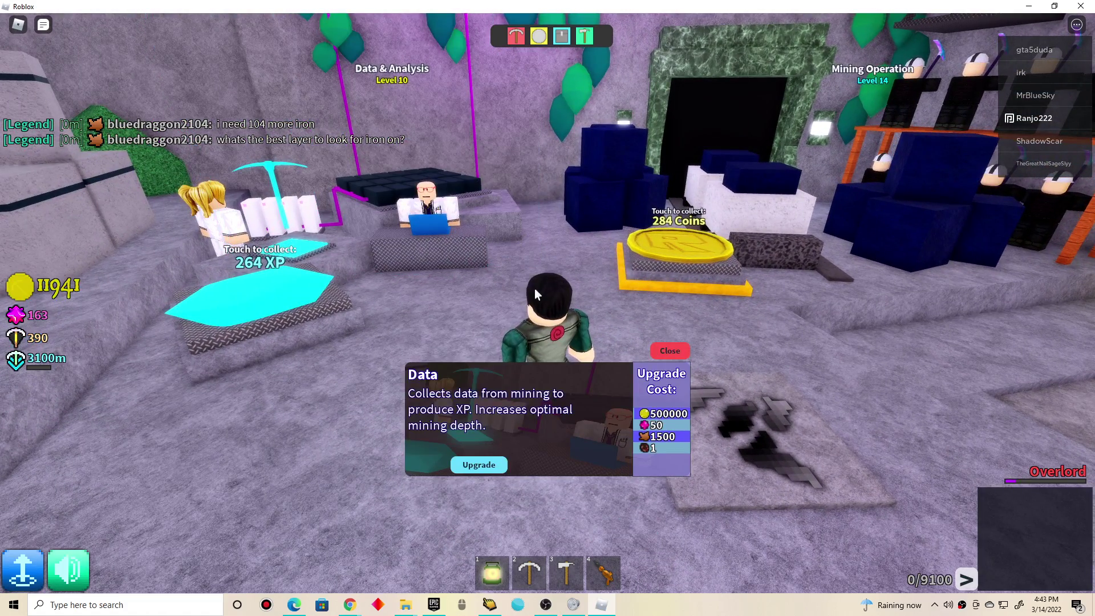
key("Left")
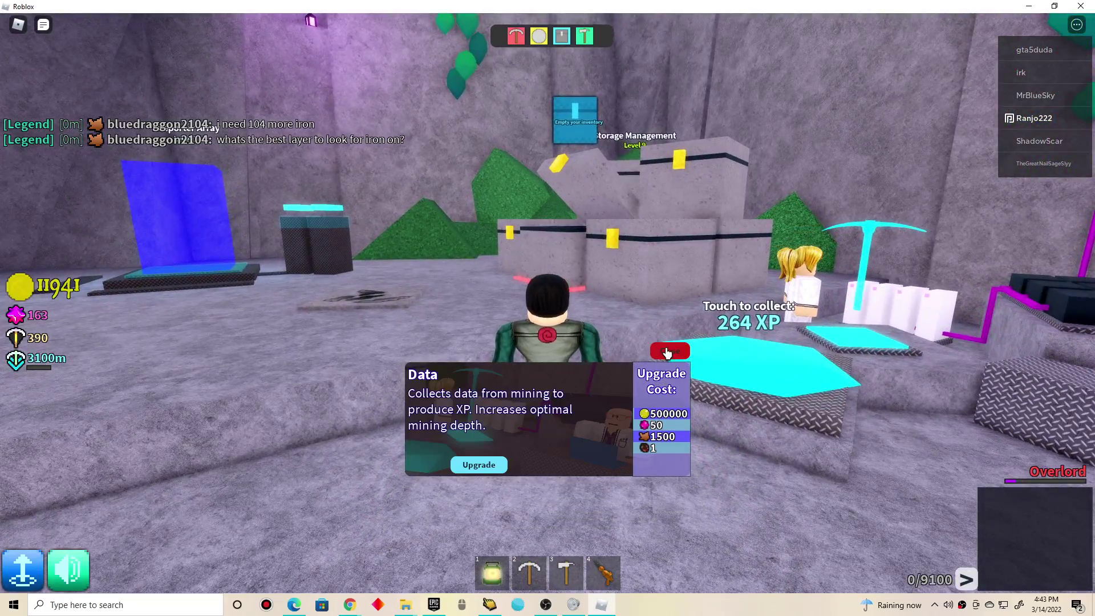
left_click(667, 352)
Visit the Storage station, then recheck the Marketplace upgrade cost.
key("w")
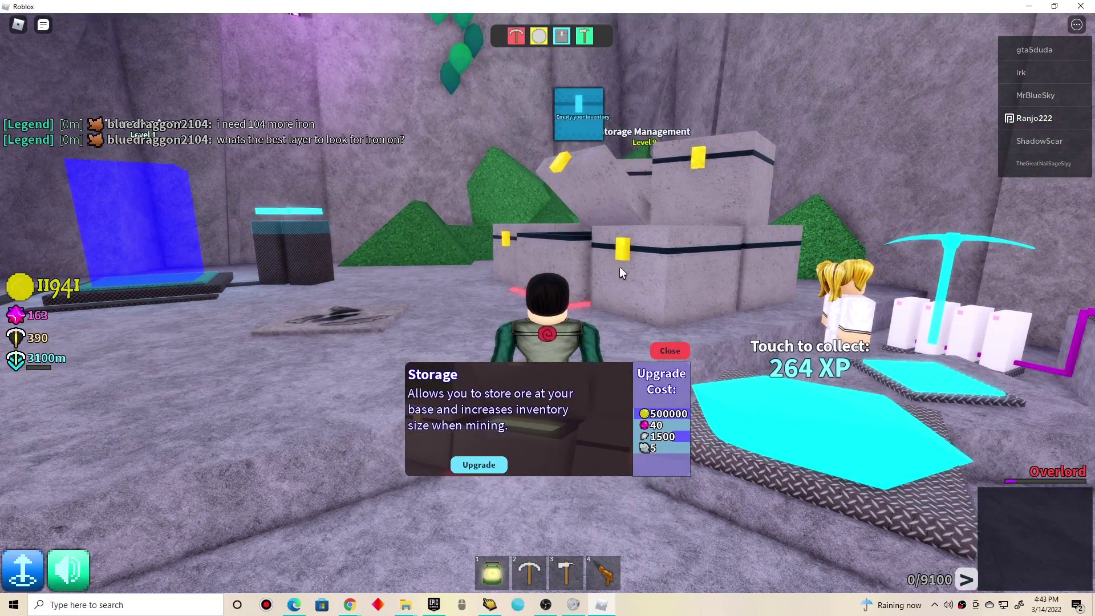
key("Left")
key("w")
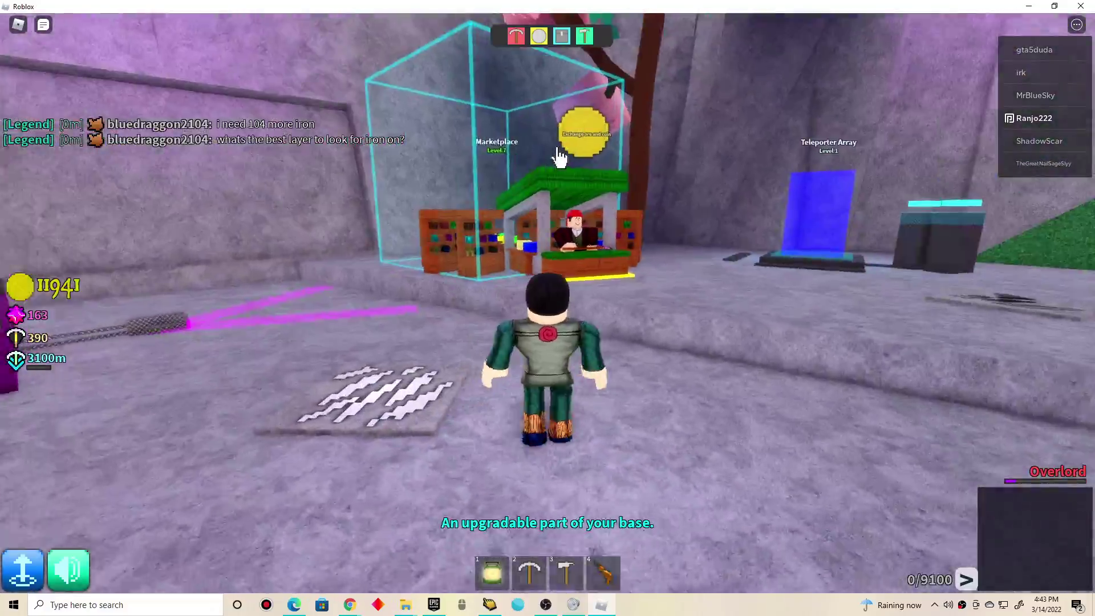
key("w")
key("Left")
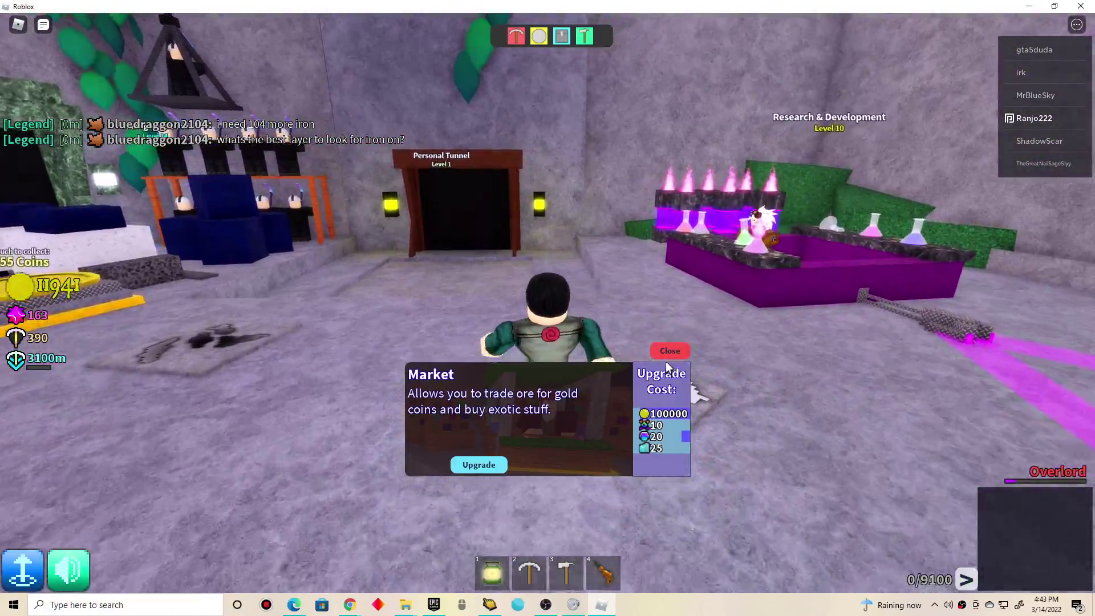
left_click(669, 351)
Dig to 23 m with the pickaxe, collecting 8 stone and 1 gold, then return to base.
key("2")
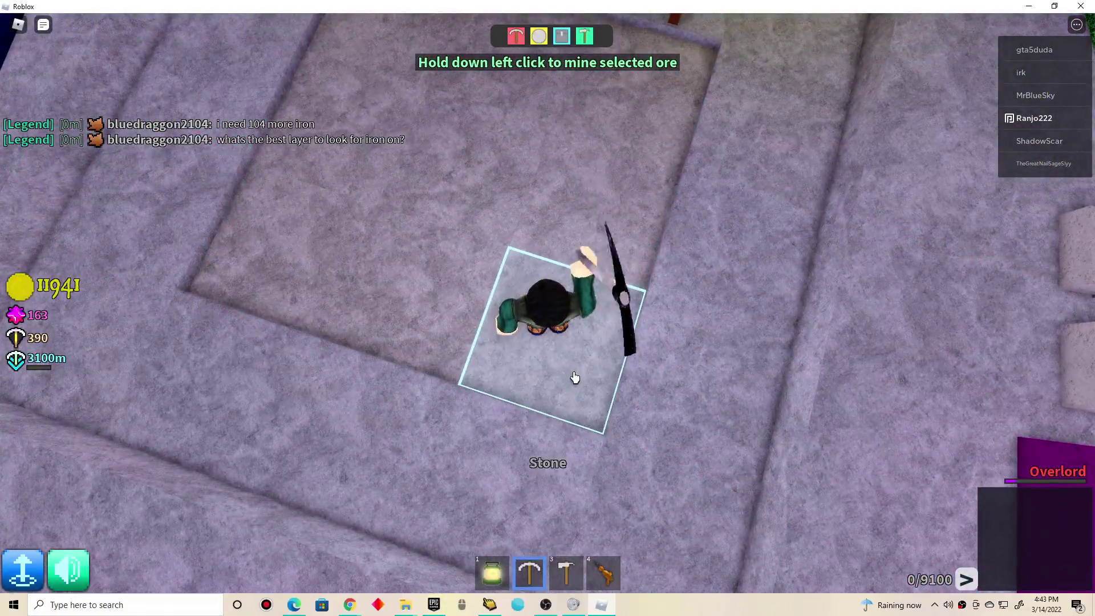
left_click(572, 380)
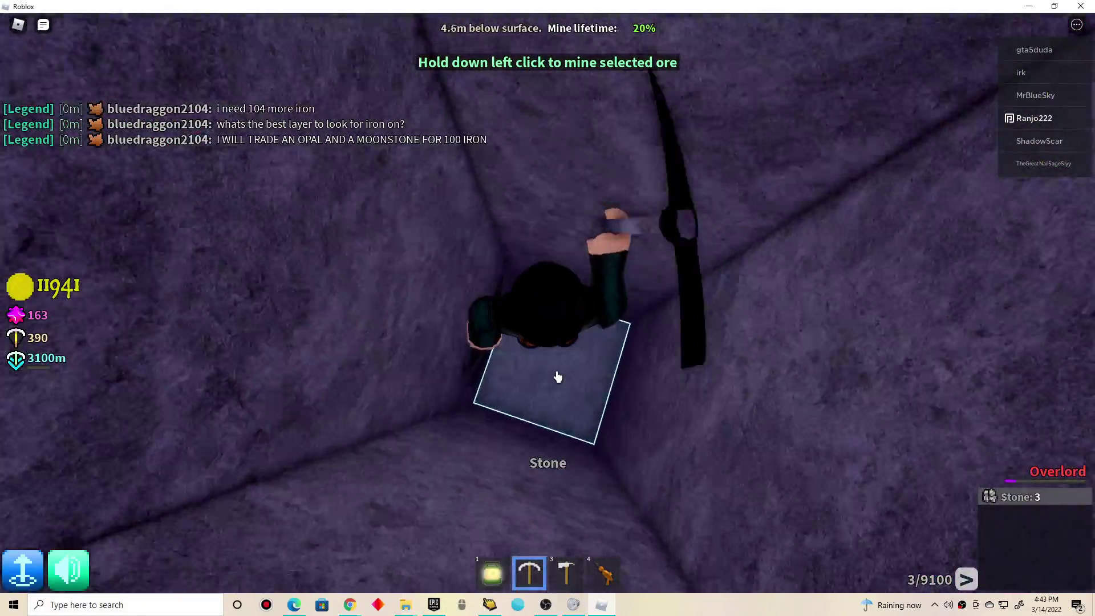
left_click_drag(557, 377, 546, 375)
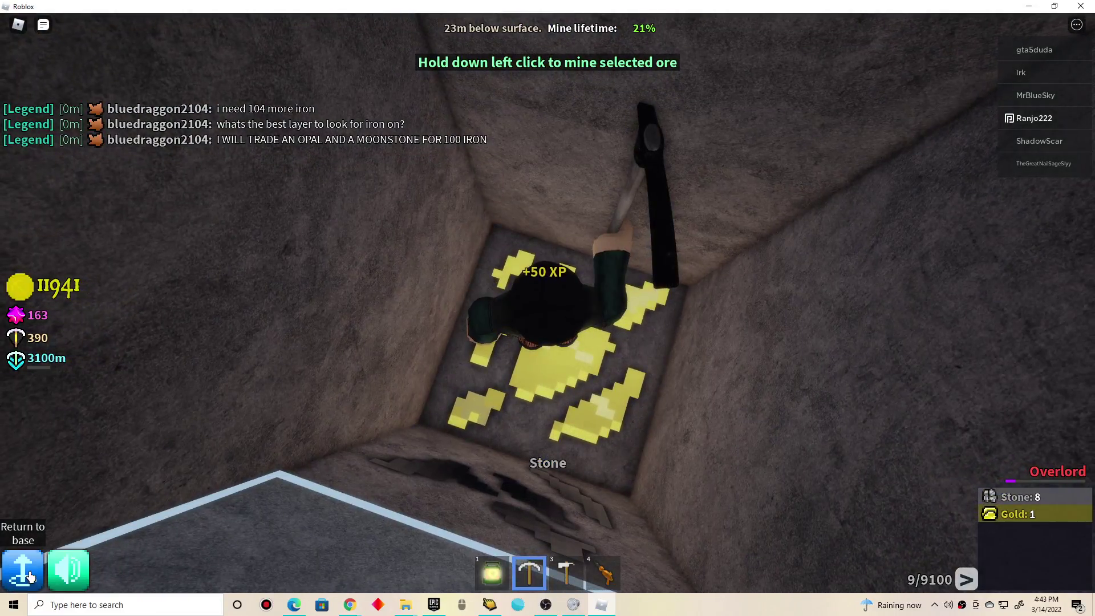
left_click(26, 574)
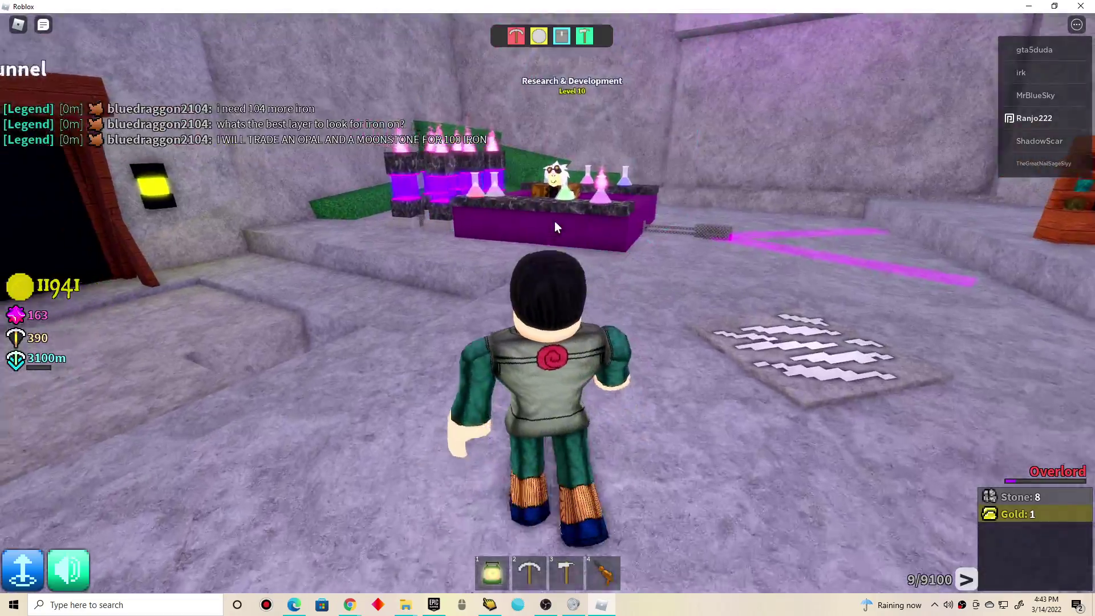
key("w")
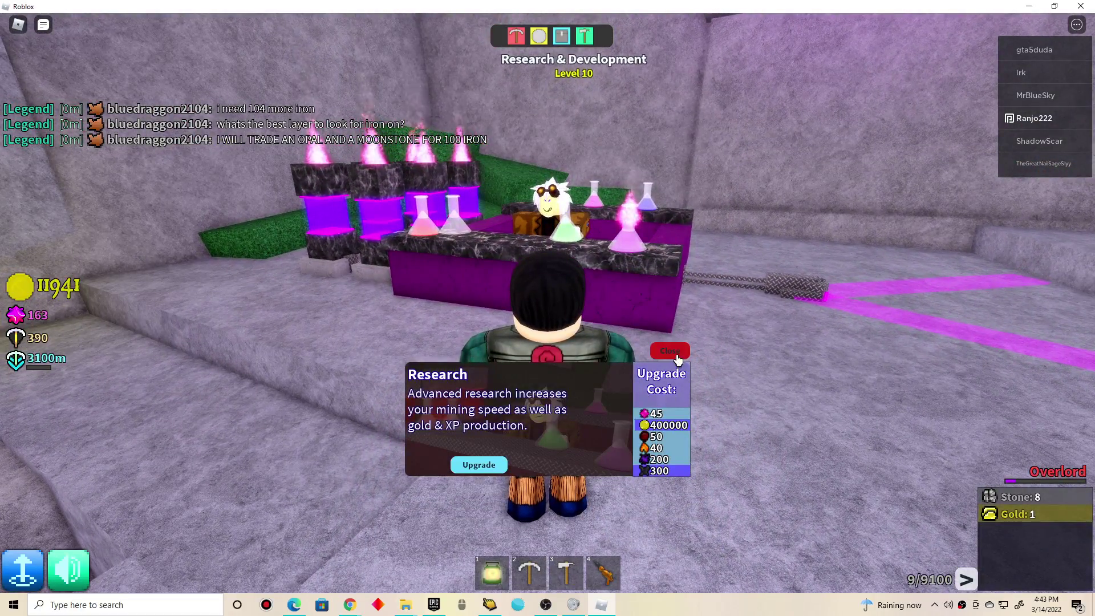
left_click(671, 351)
key("s")
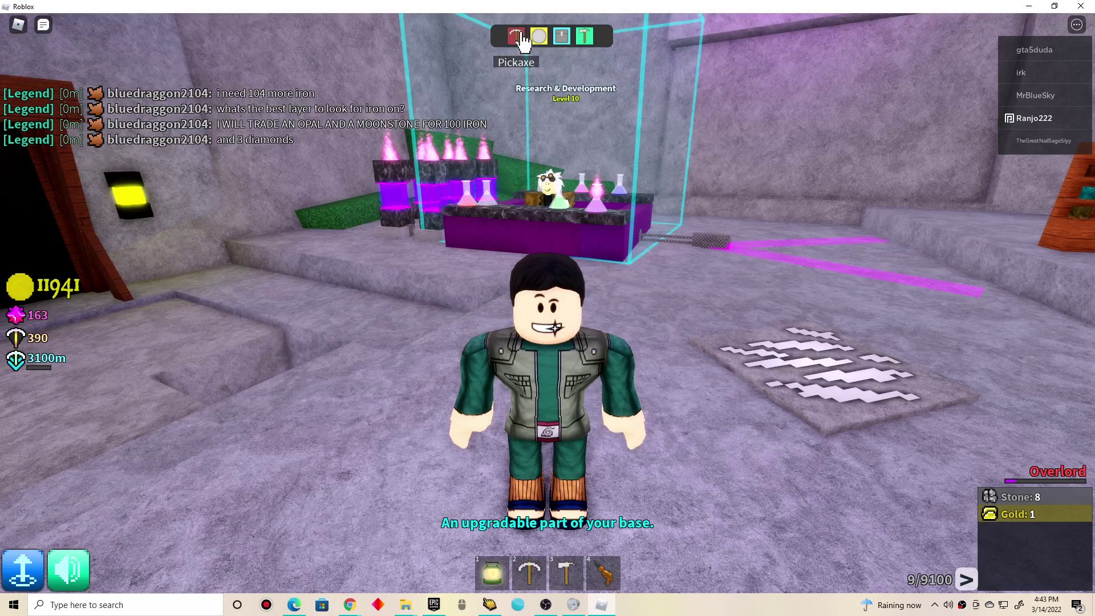
left_click(518, 36)
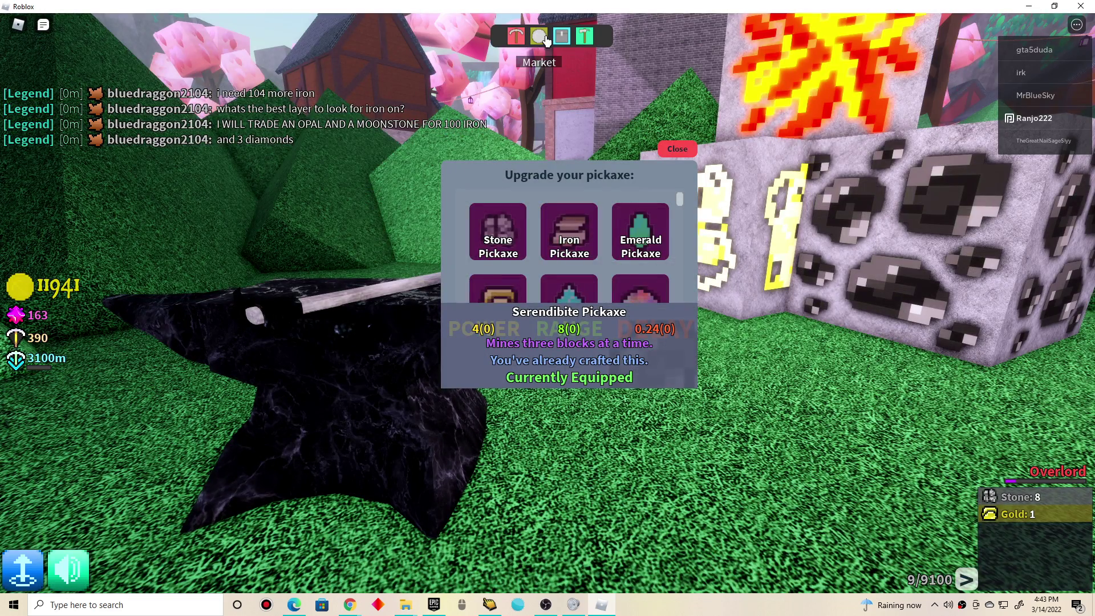
left_click(540, 39)
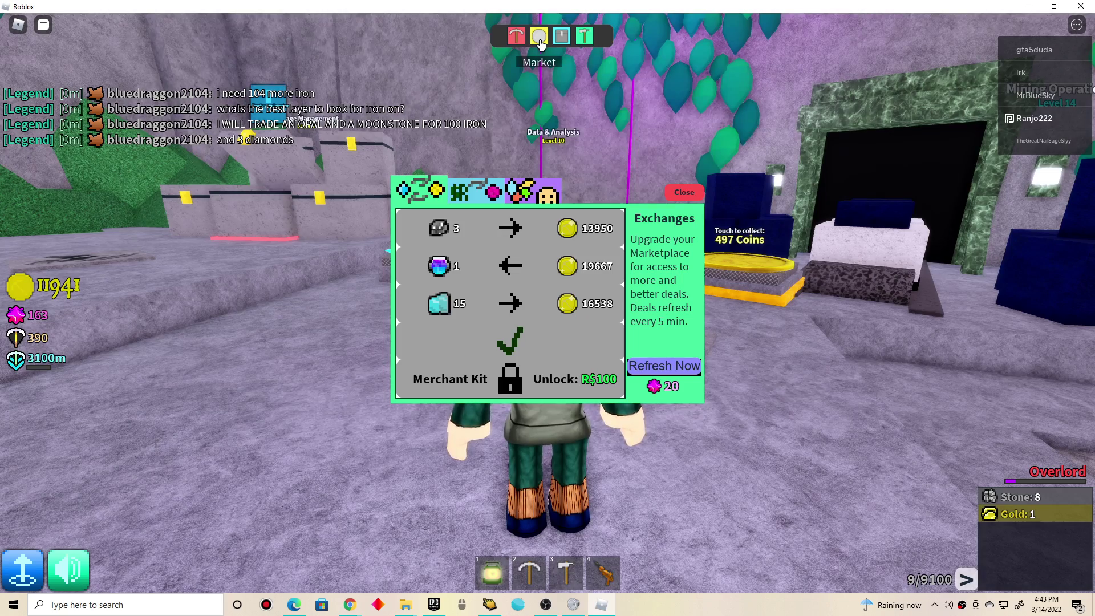
left_click(518, 195)
scroll(503, 306, "down", 5)
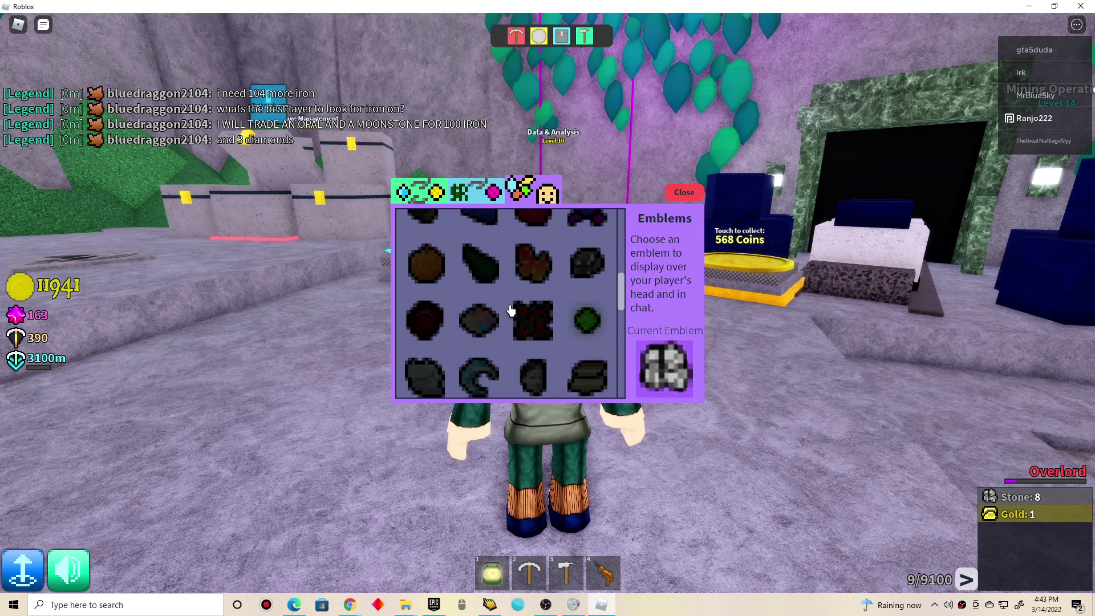
scroll(508, 315, "down", 5)
scroll(504, 321, "down", 5)
scroll(501, 323, "down", 5)
scroll(582, 220, "up", 2)
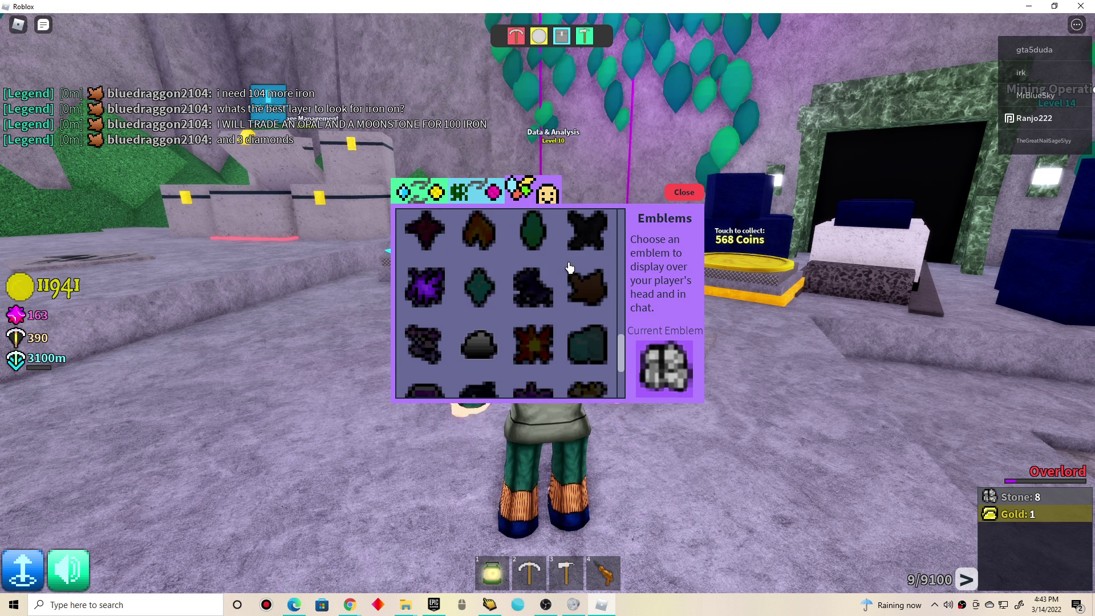
left_click(682, 196)
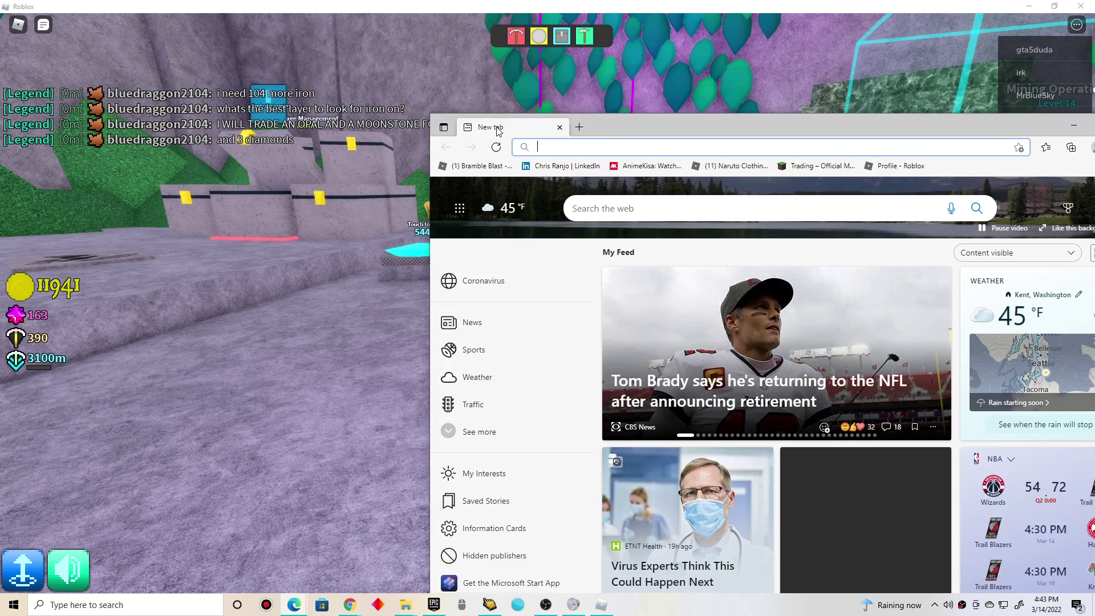
left_click_drag(512, 114, 316, 113)
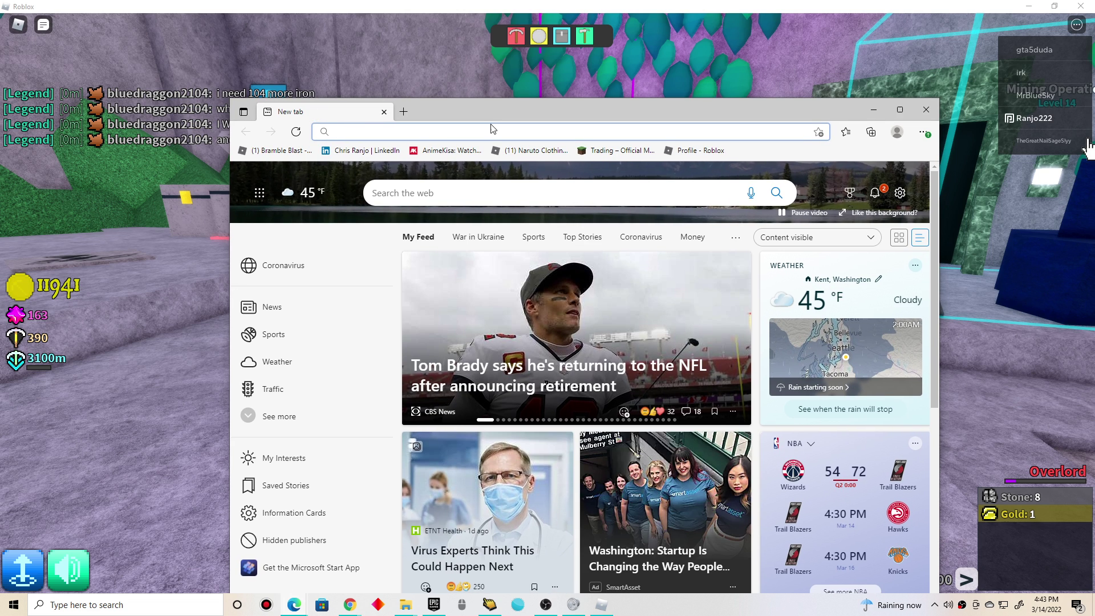
type("google")
key("Return")
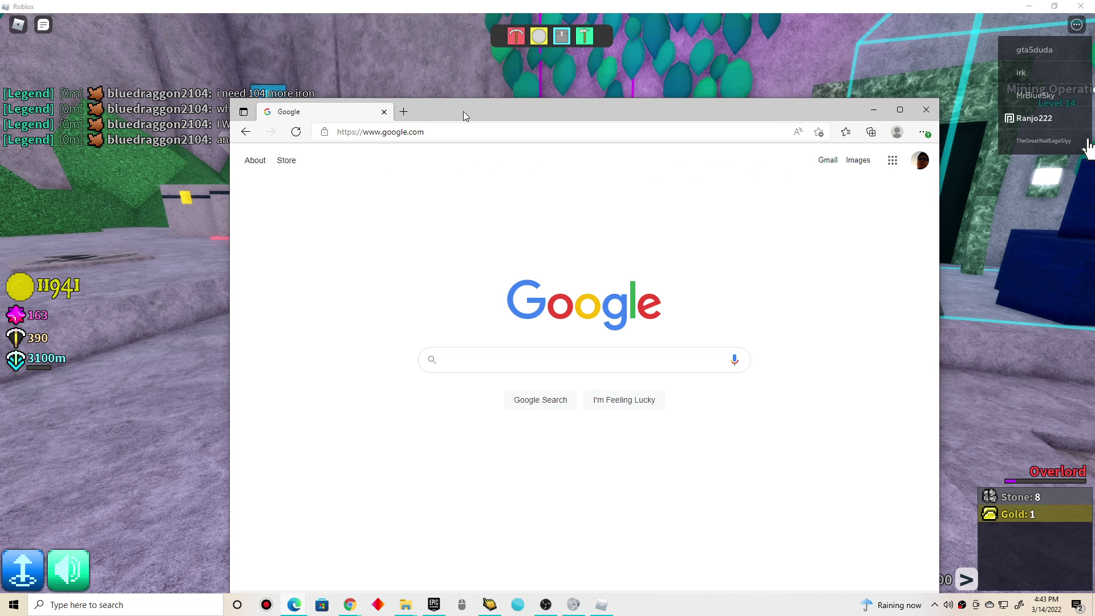
key("alt+Tab")
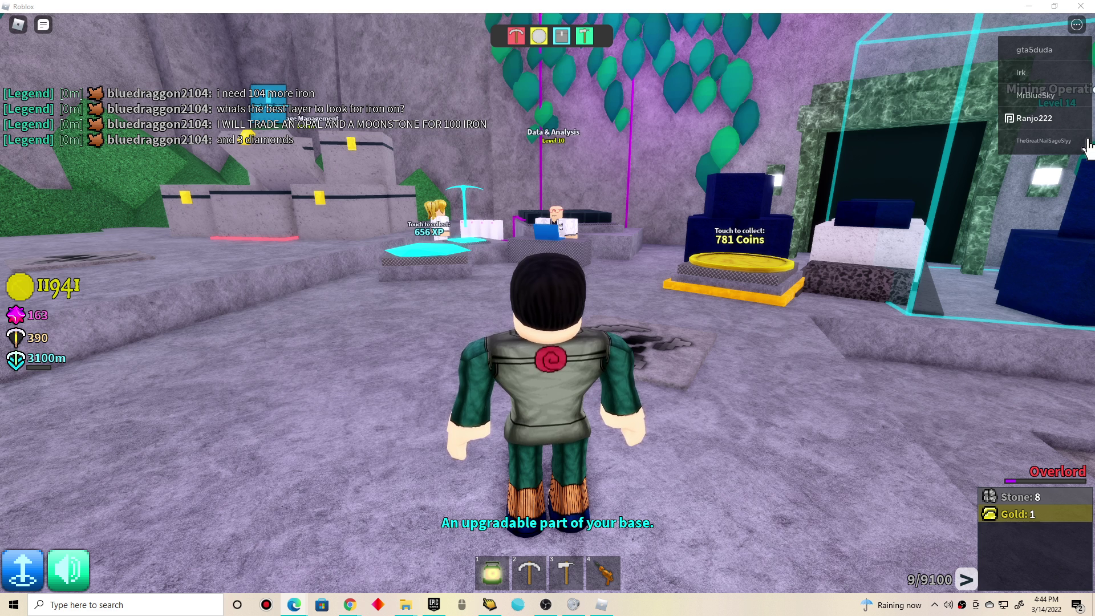
key("alt+Tab")
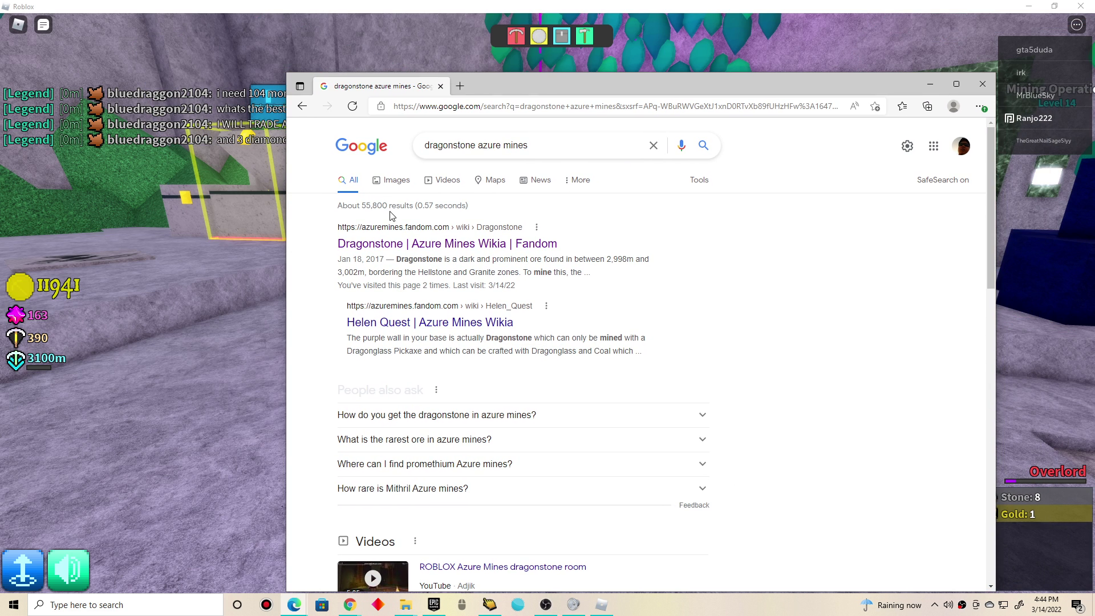
scroll(584, 343, "down", 2)
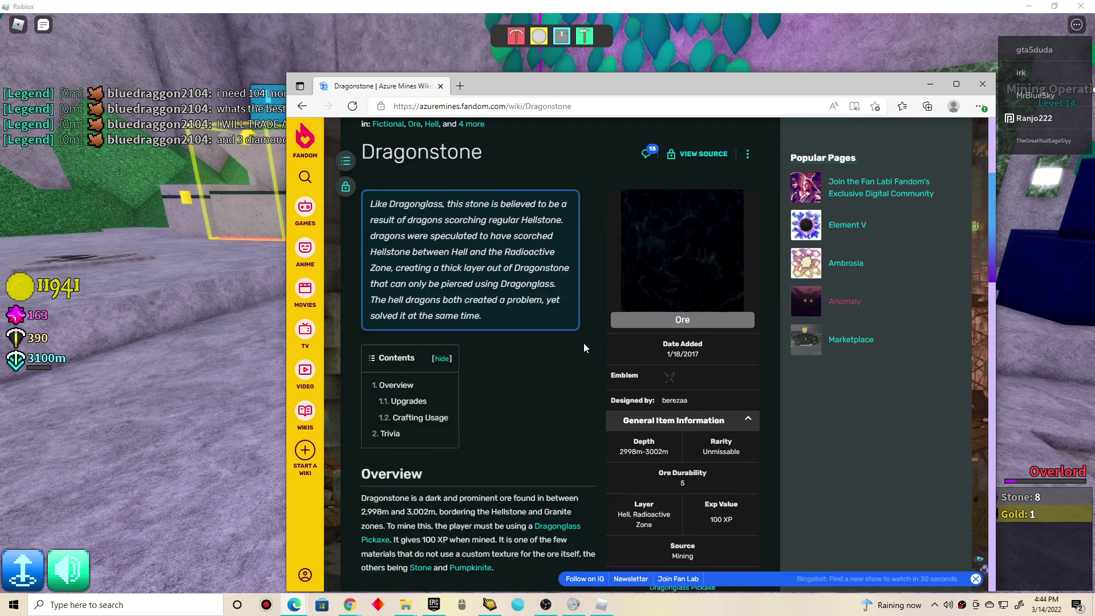
scroll(584, 344, "down", 1)
scroll(599, 376, "down", 2)
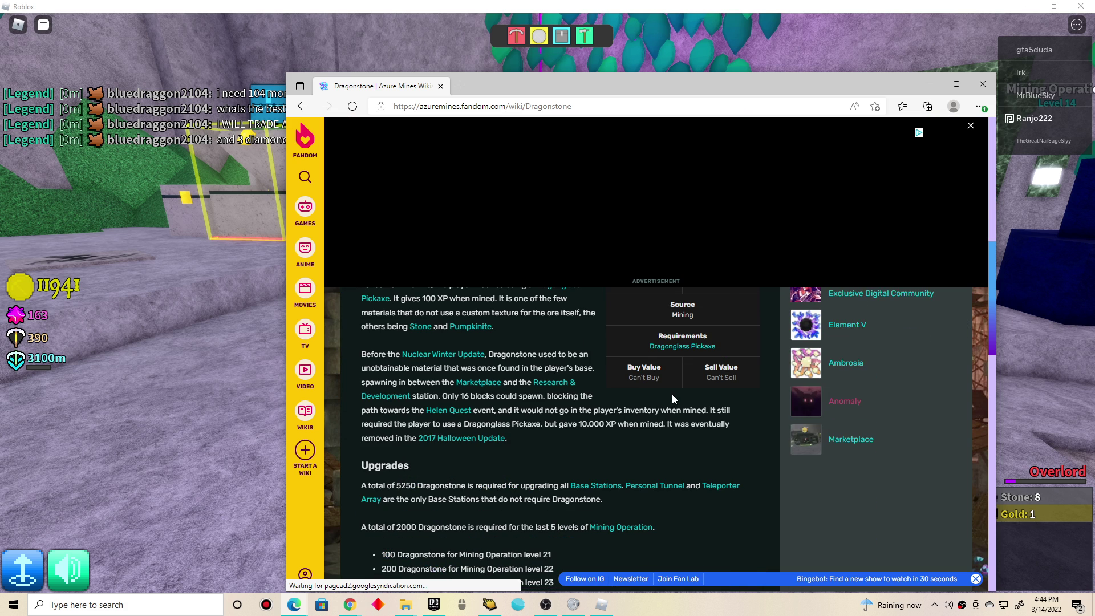
scroll(673, 398, "up", 5)
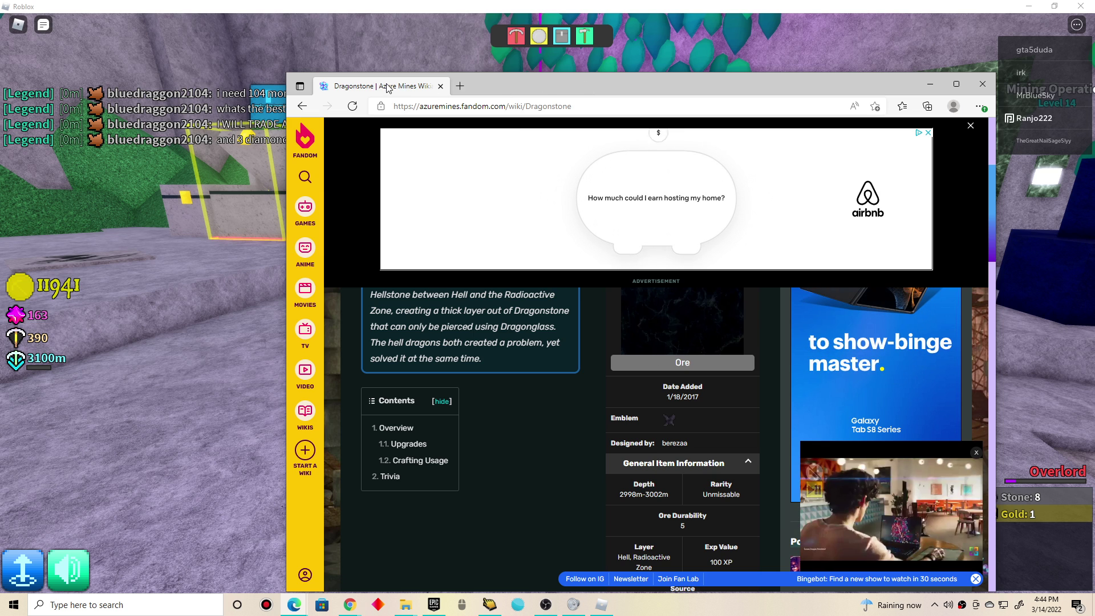
key("alt+Tab")
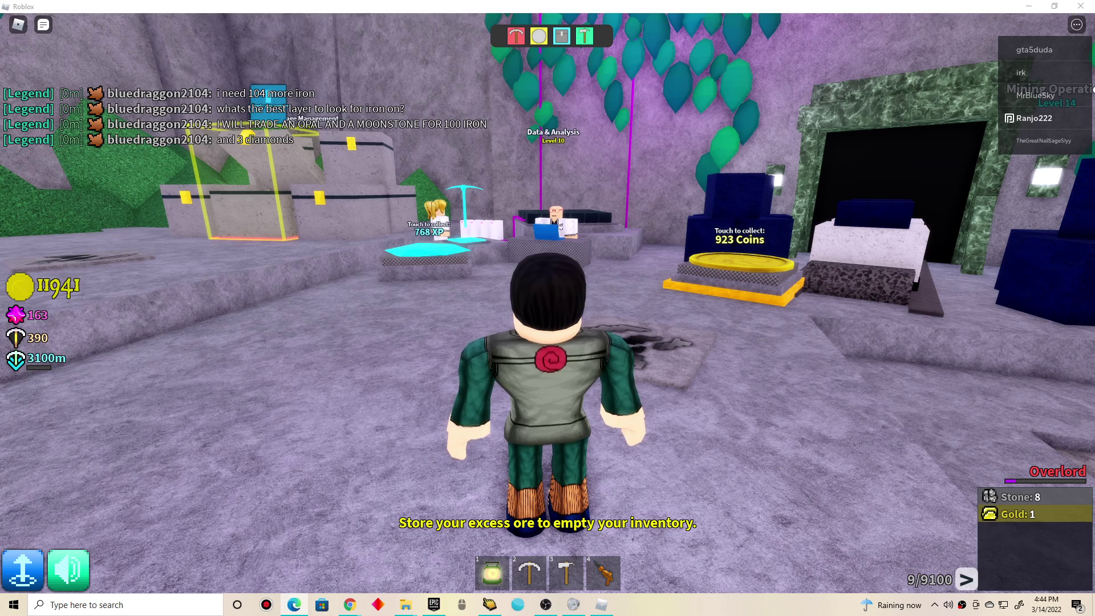
Enter the Personal Tunnel and mine two silver blocks, then put the pickaxe away.
key("d")
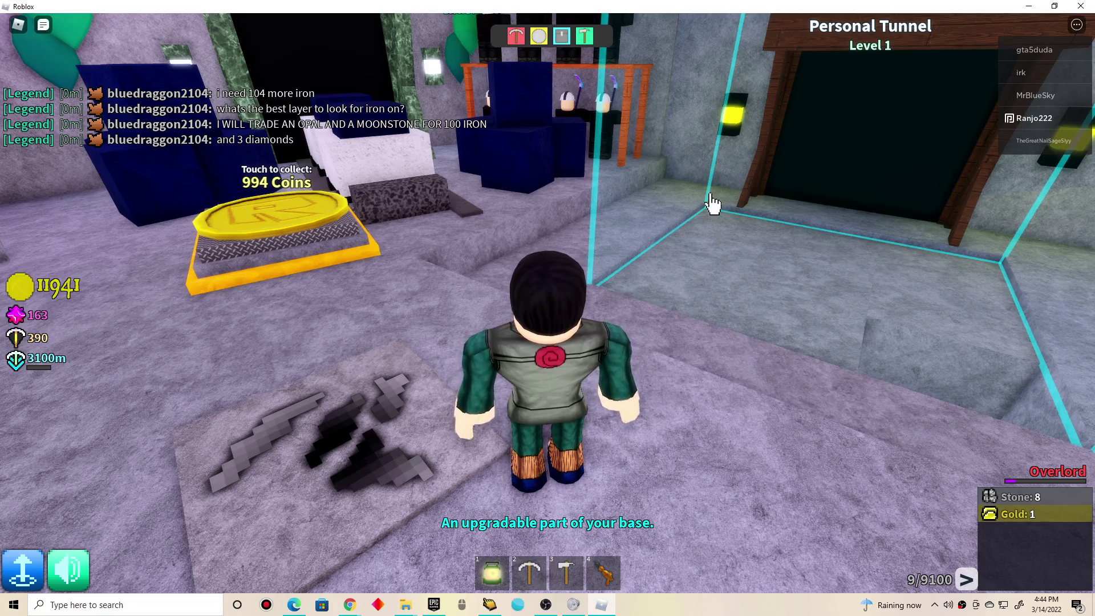
key("w")
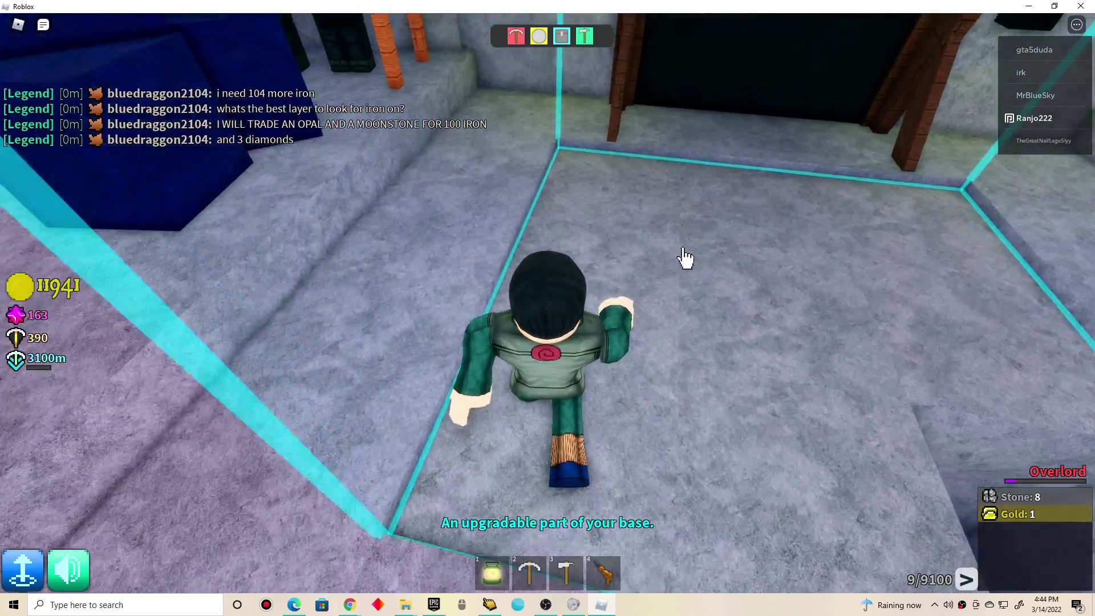
key("2")
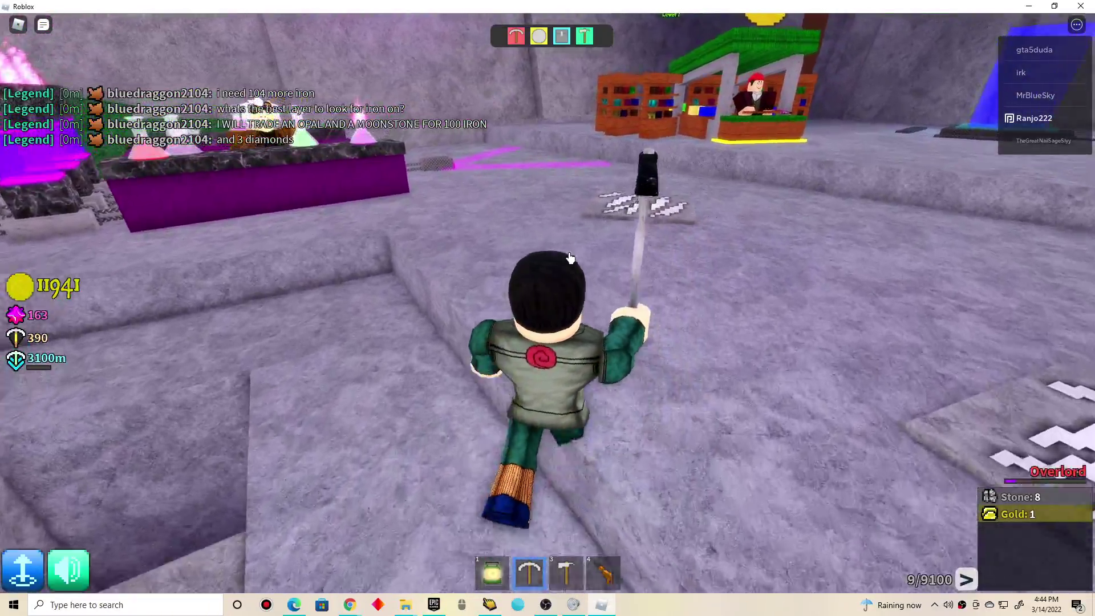
left_click(571, 259)
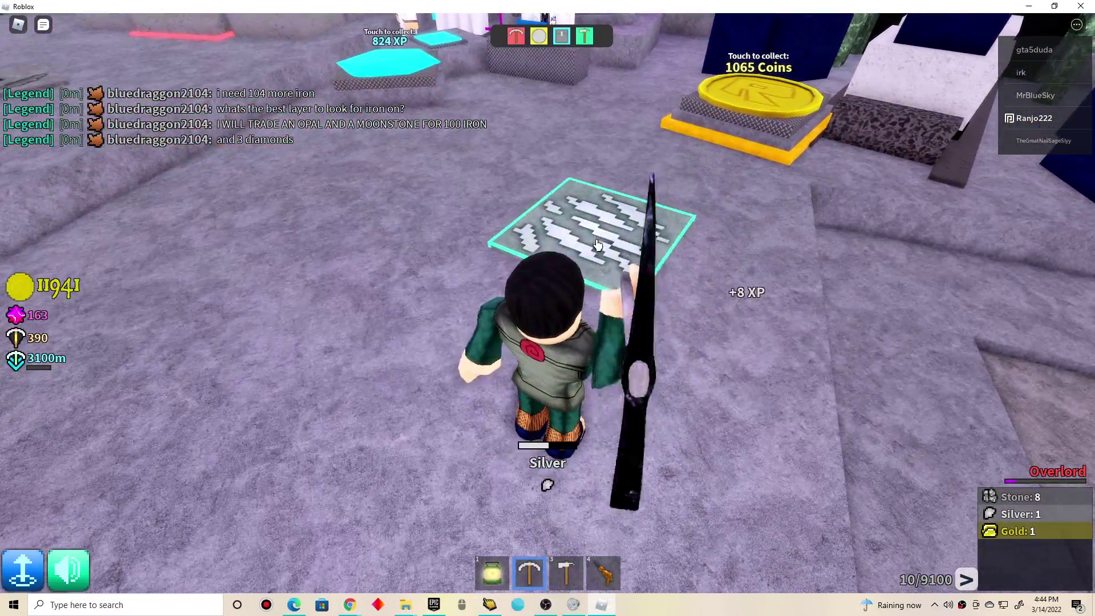
left_click(599, 246)
key("2")
Close and reopen the Marketplace emblem shop, then walk over to Storage Management.
key("w")
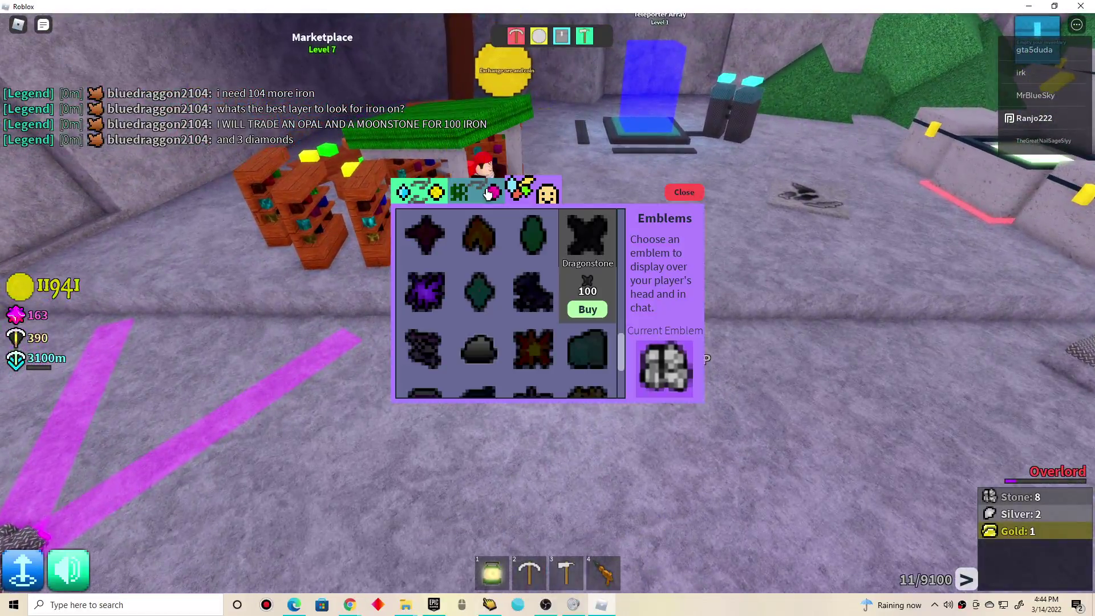
key("w")
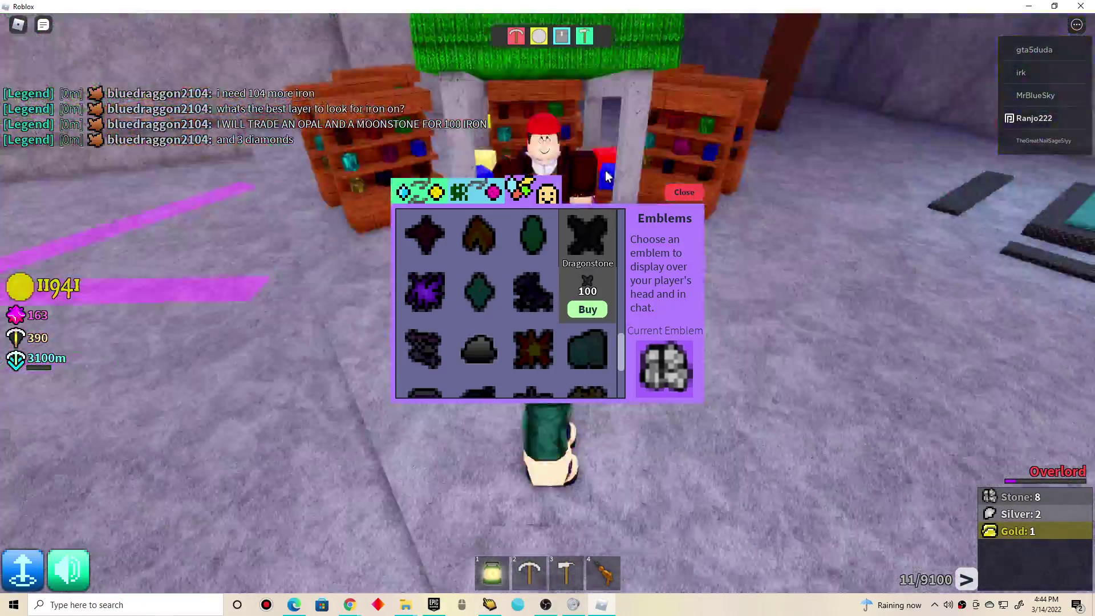
key("a")
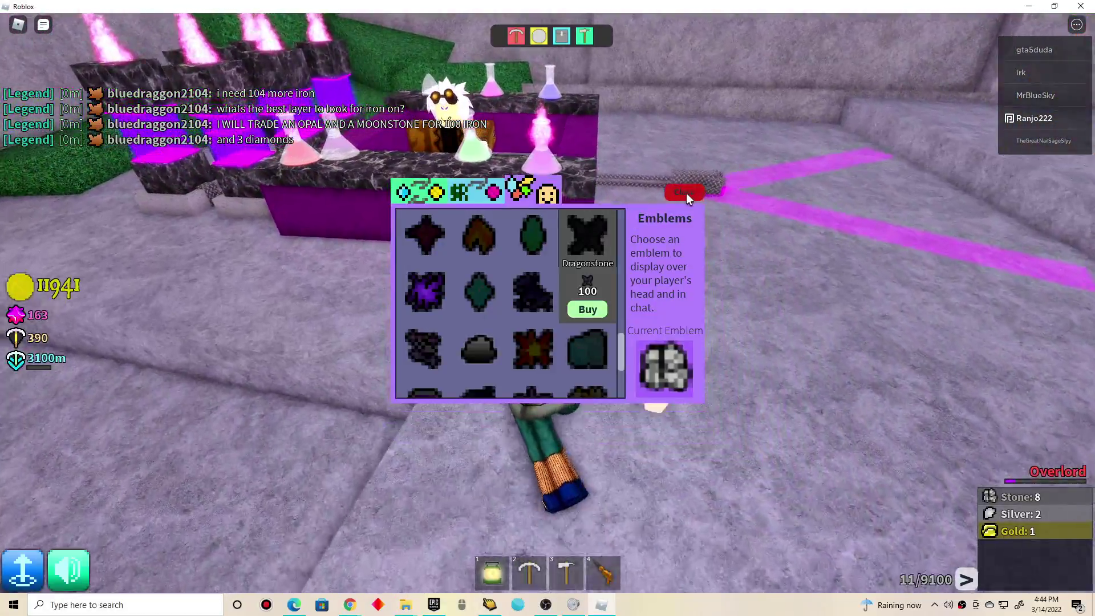
left_click(687, 193)
key("s")
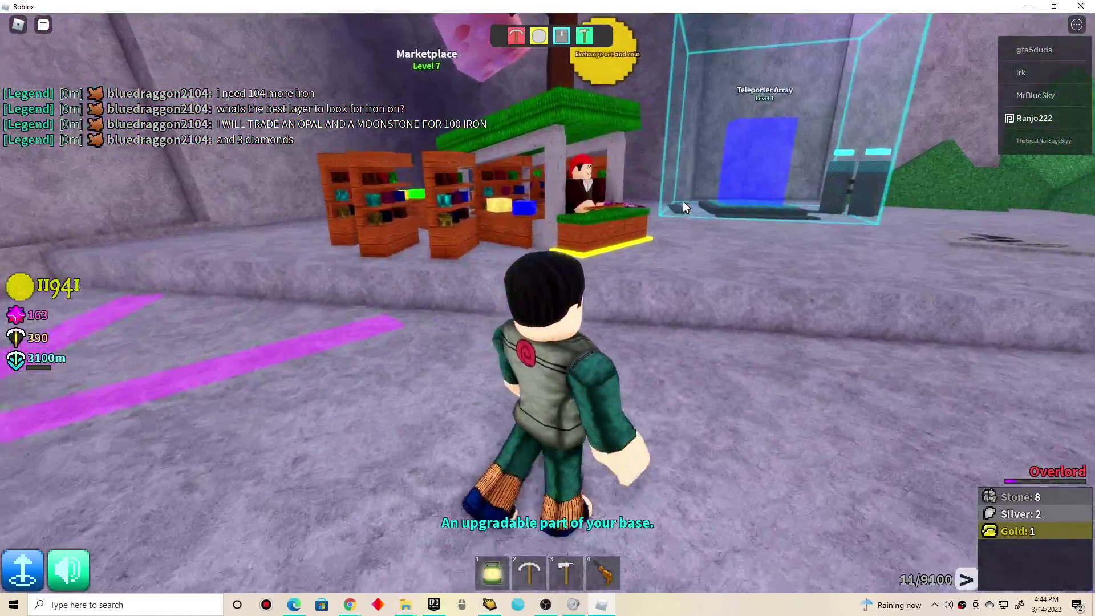
key("w")
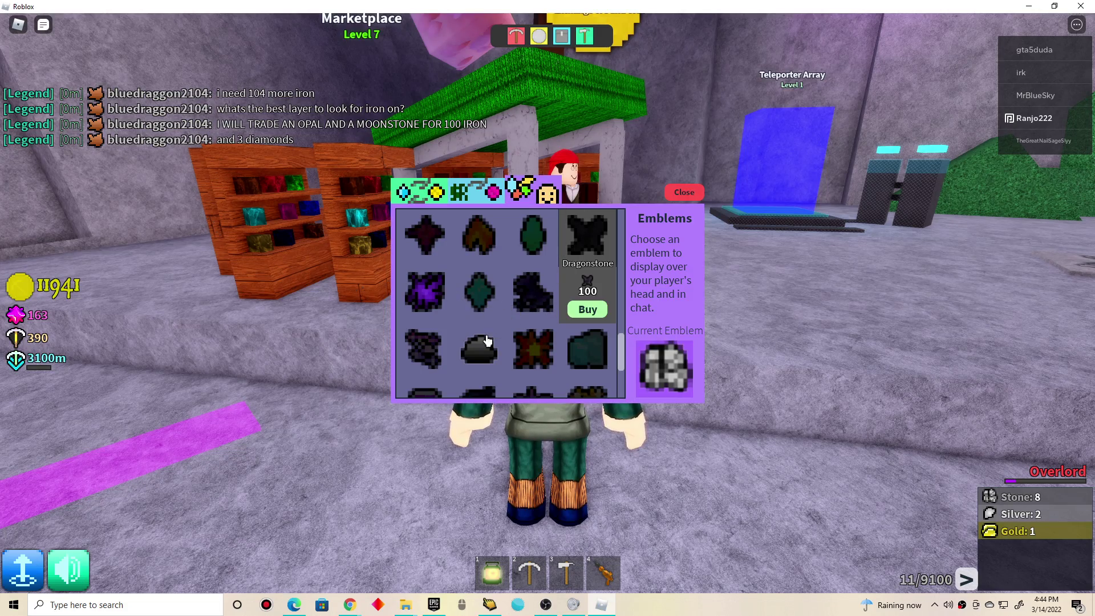
scroll(553, 350, "down", 2)
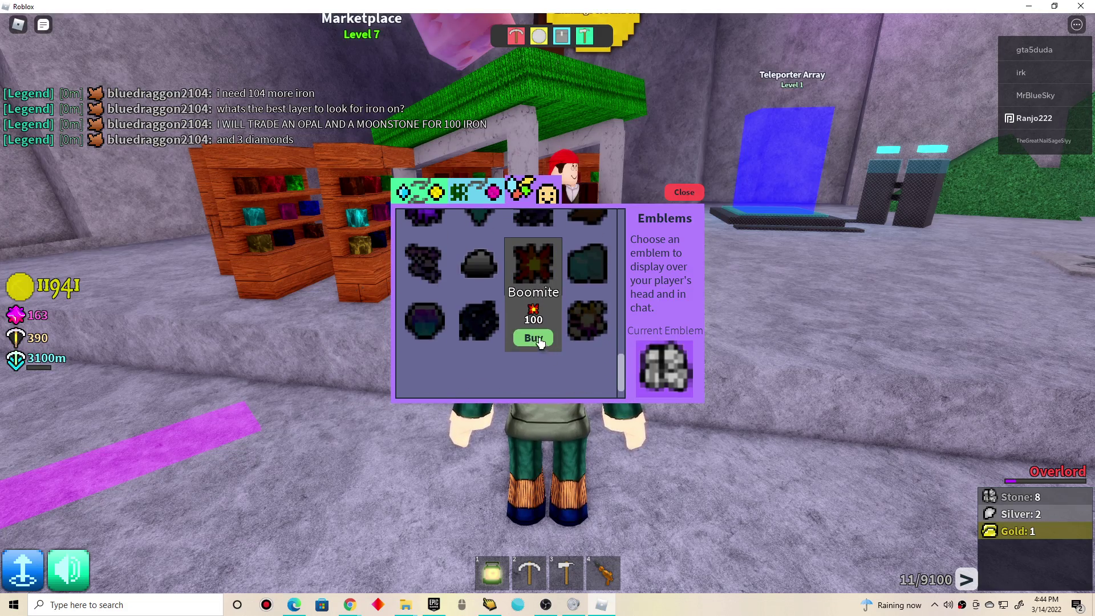
key("d")
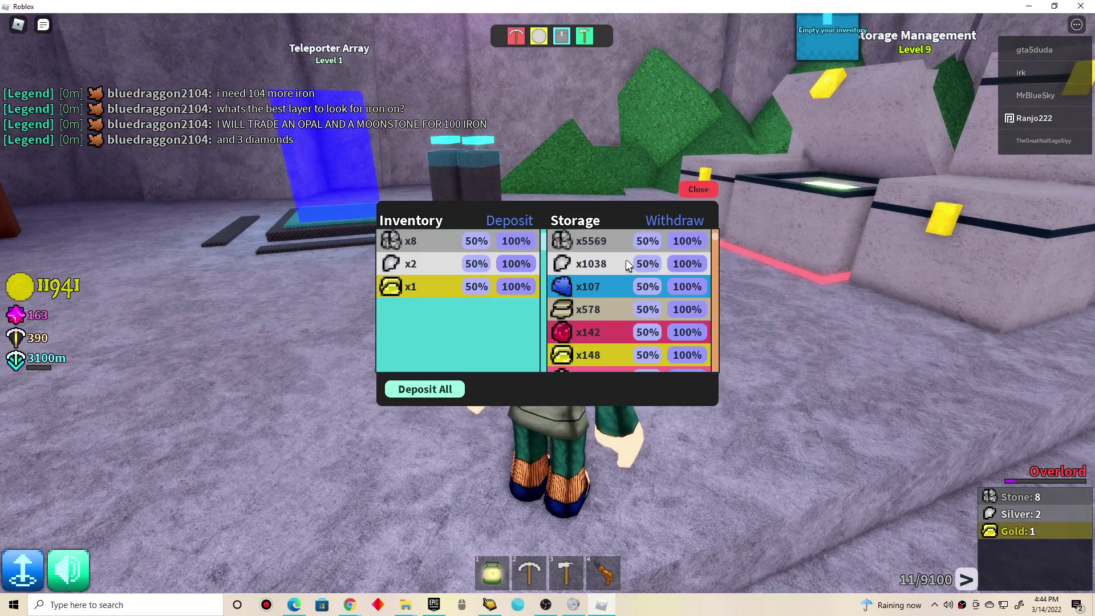
scroll(612, 278, "down", 3)
scroll(602, 291, "down", 3)
scroll(604, 292, "down", 3)
scroll(603, 291, "down", 3)
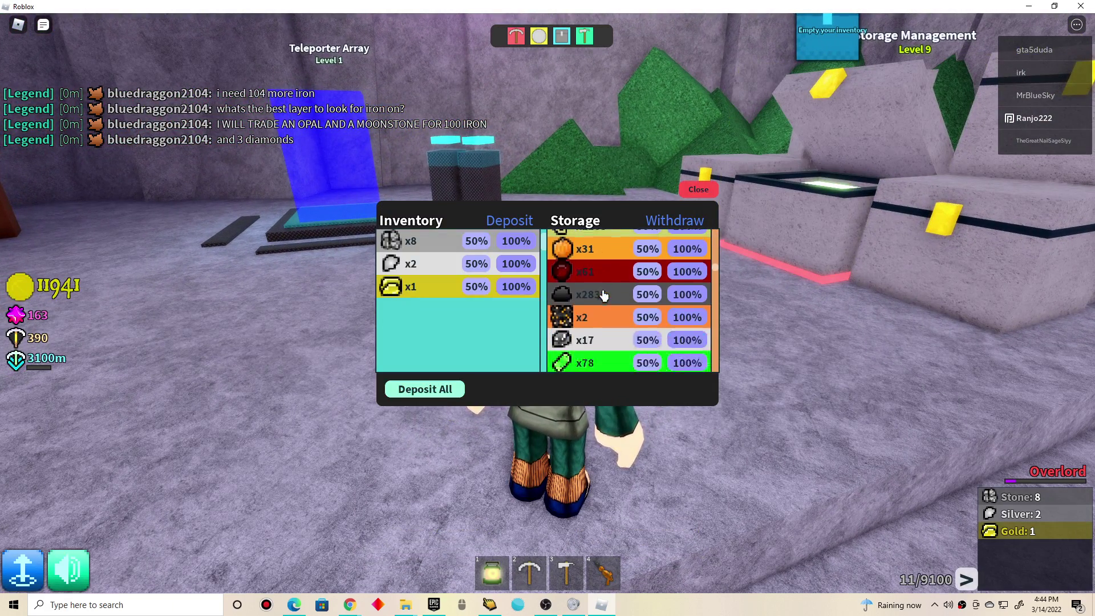
scroll(603, 296, "down", 3)
scroll(599, 300, "down", 3)
scroll(599, 305, "down", 3)
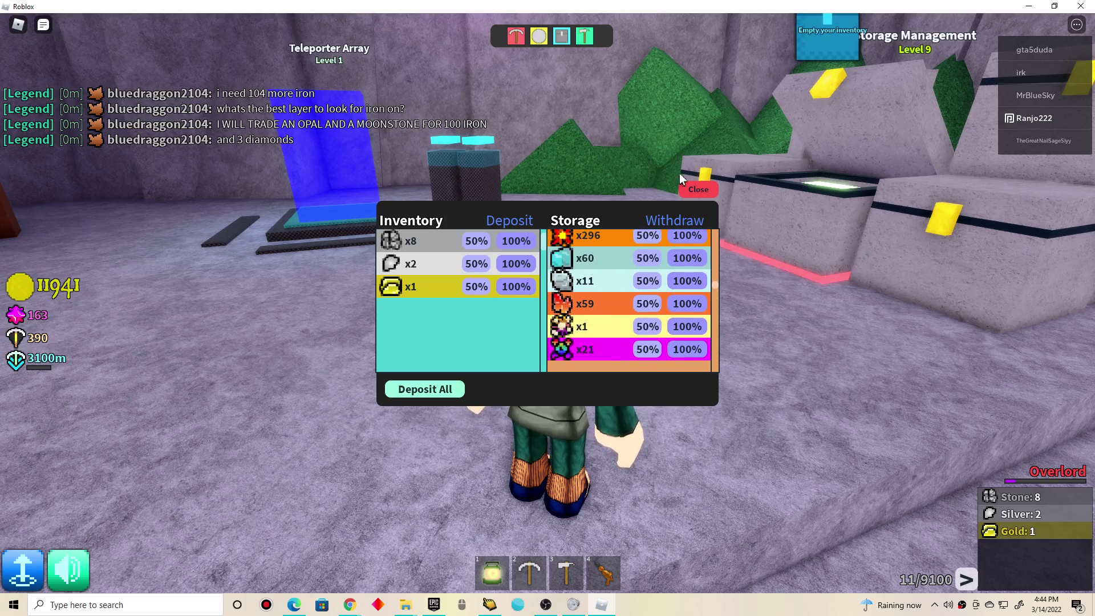
Close the Emblems shop and withdraw 50% of the stored Boomite from base storage.
key("a")
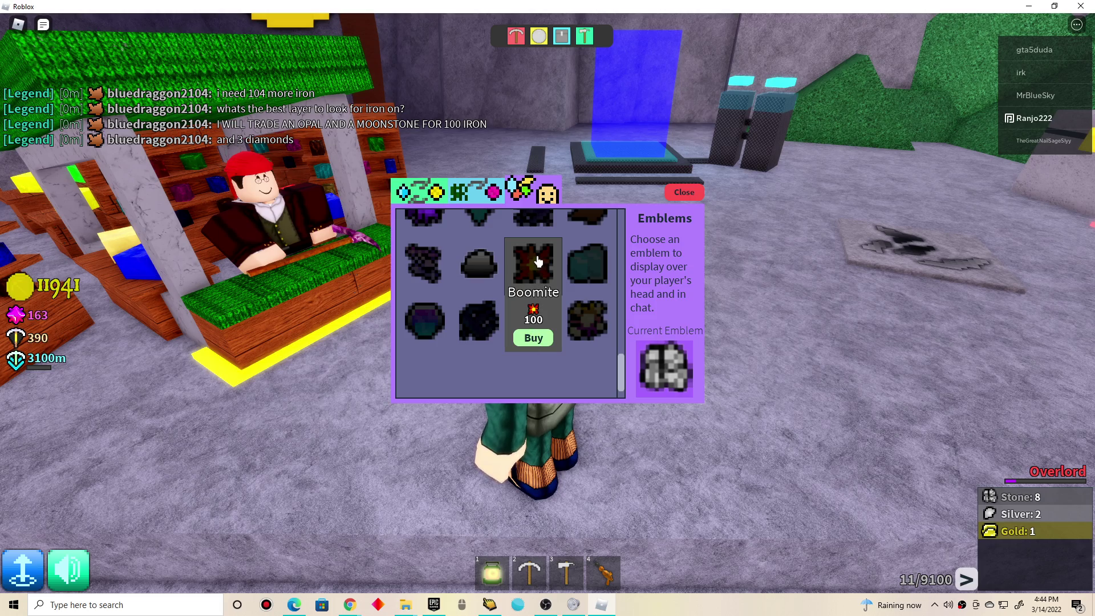
key("d")
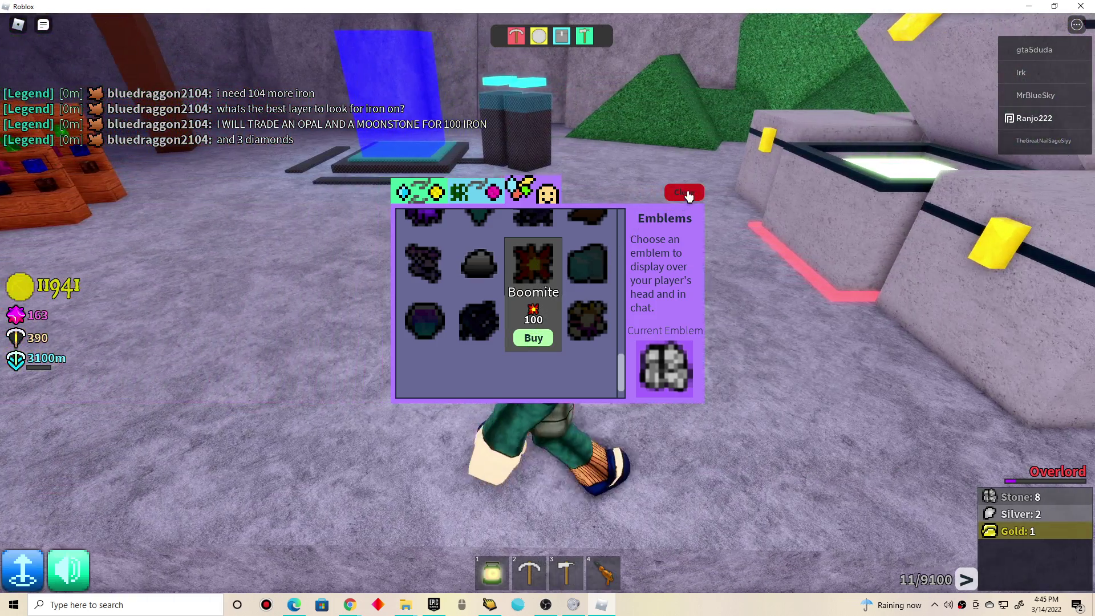
left_click(684, 192)
left_click(845, 196)
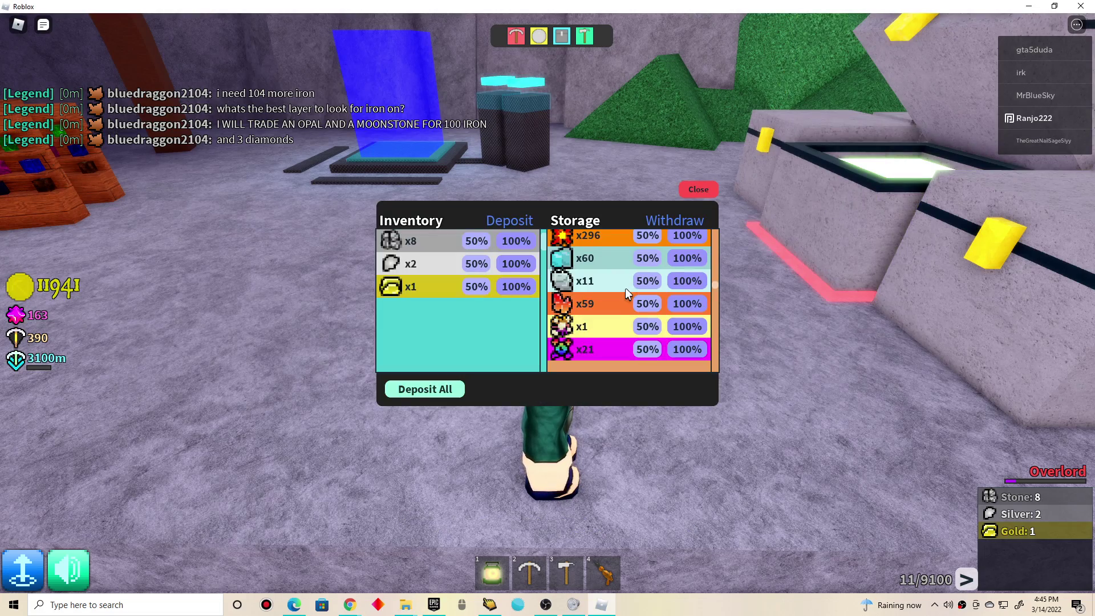
left_click(648, 237)
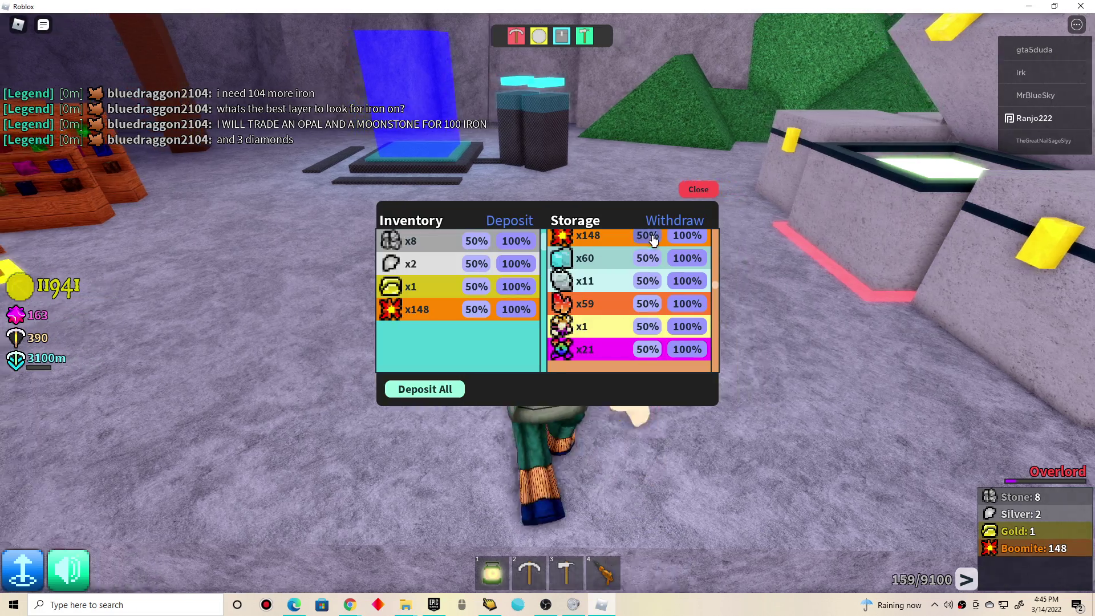
Return to the Market's Emblems shop to buy and equip the Boomite emblem.
key("a")
left_click(560, 38)
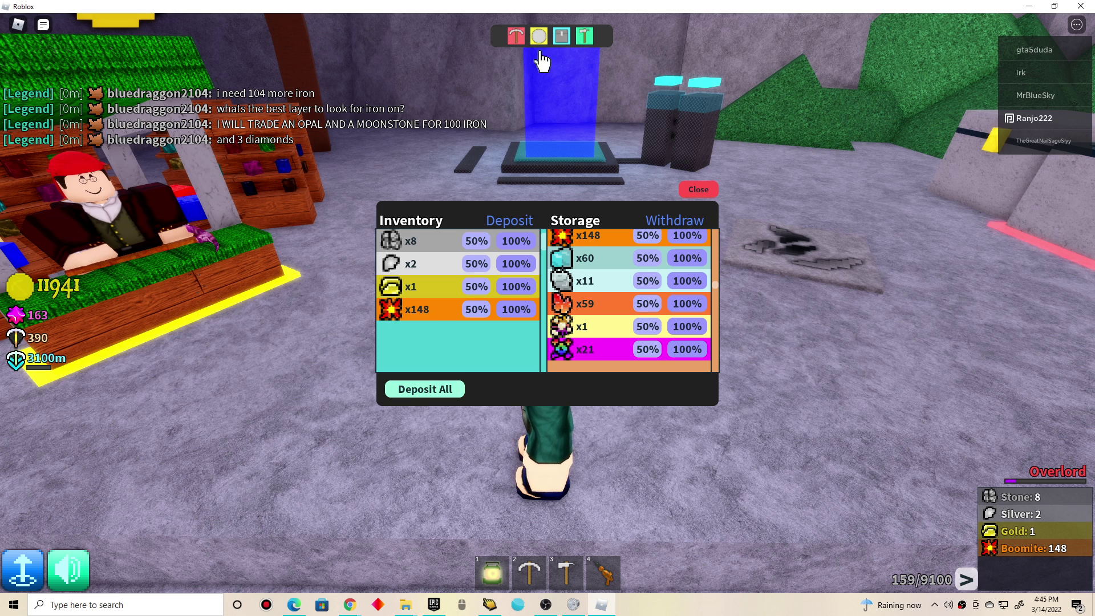
left_click(538, 37)
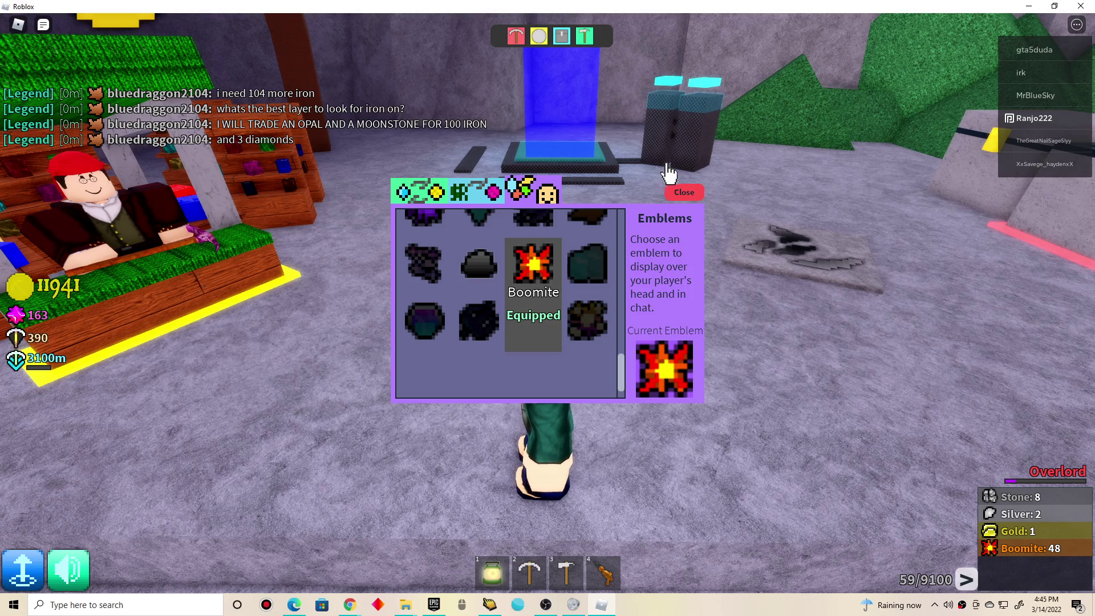
Deposit all carried ore, including 48 leftover Boomite, leaving the bag at 0/9100.
key("a")
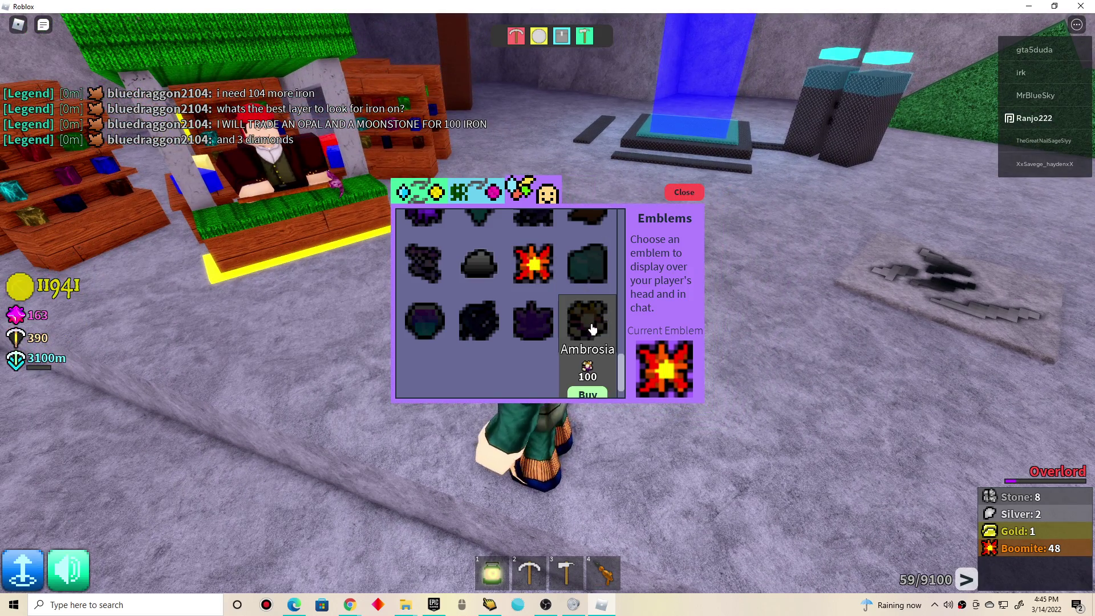
left_click(690, 193)
key("w")
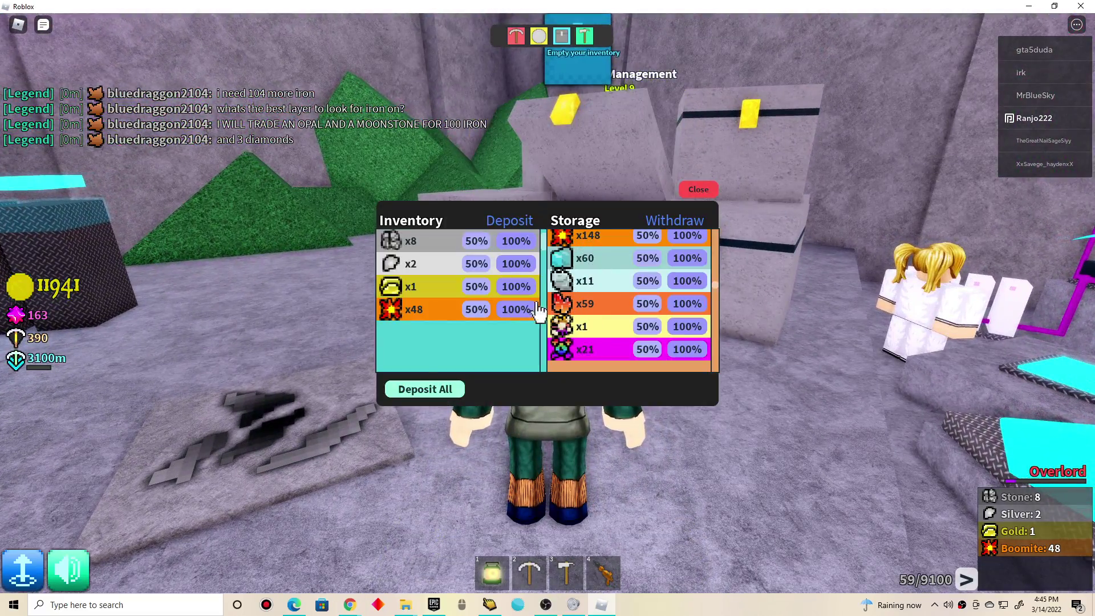
left_click(425, 389)
key("a")
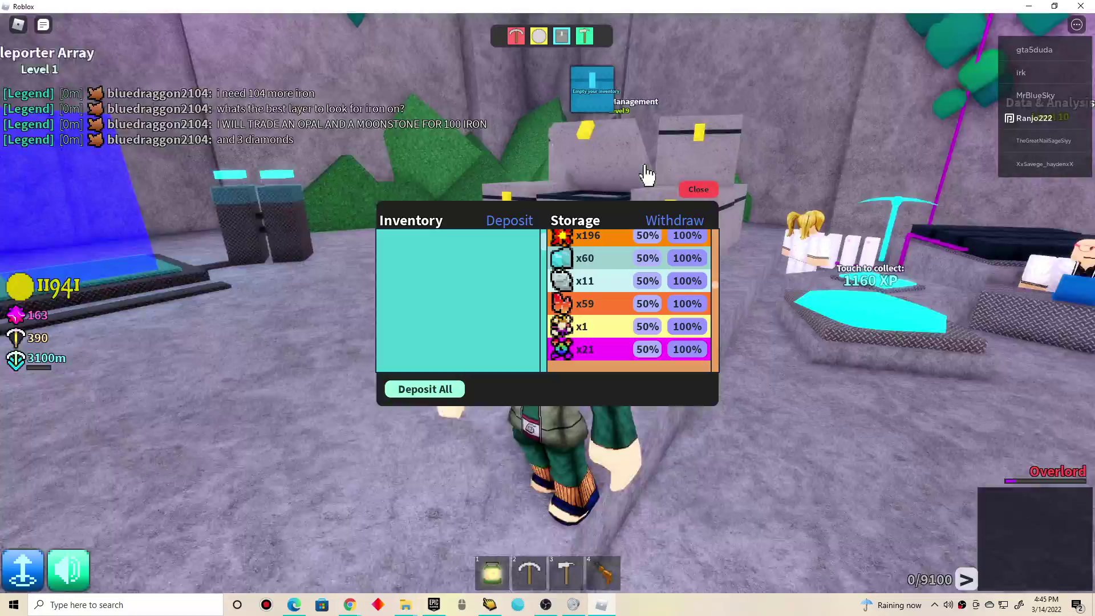
key("w")
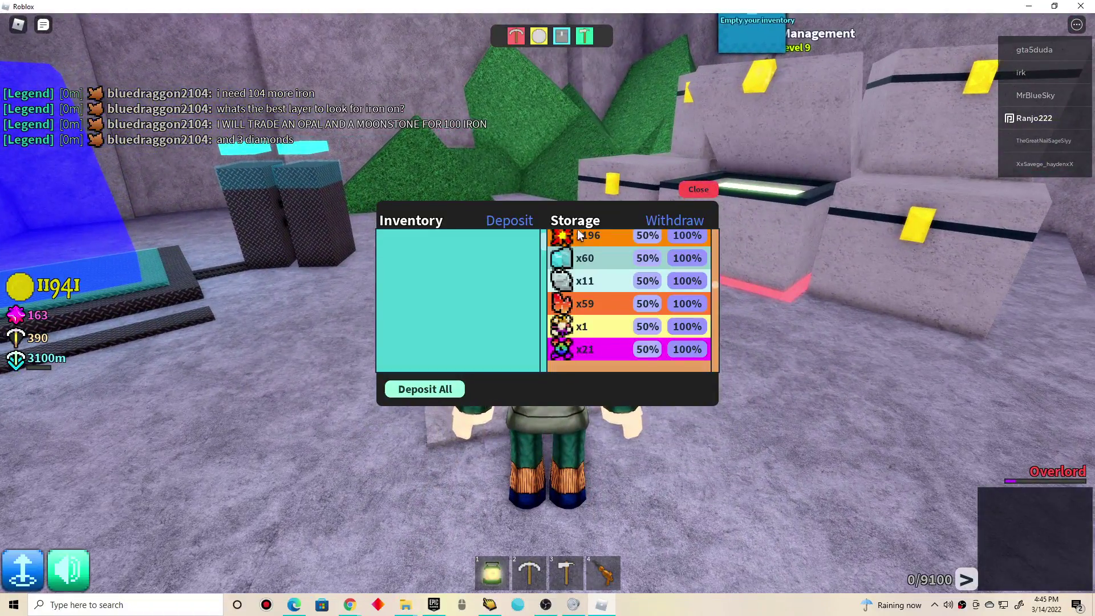
left_click(690, 191)
key("w")
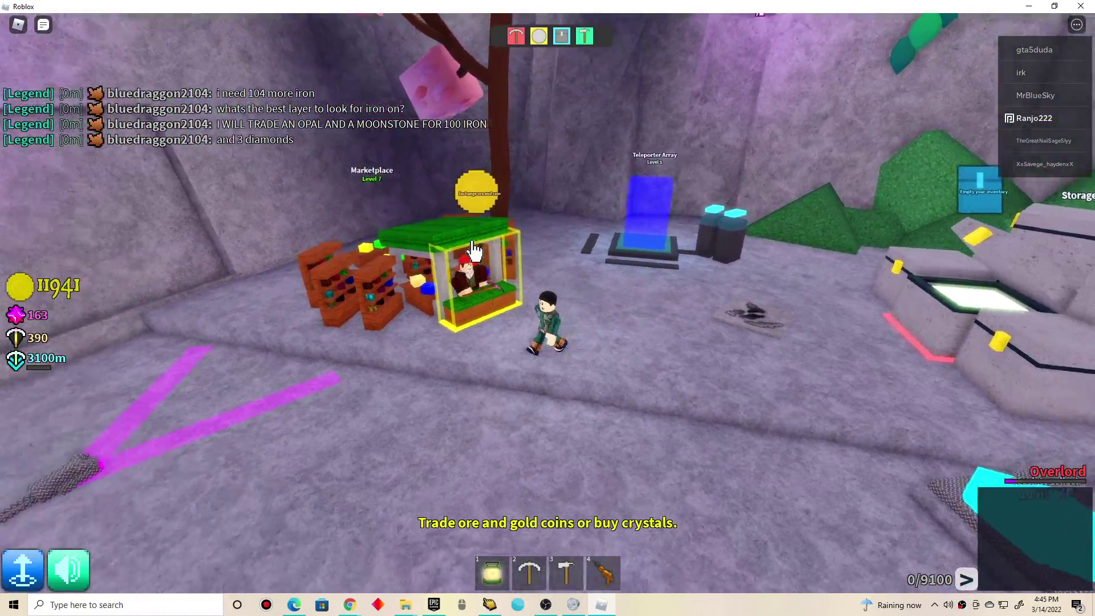
Check the Marketplace, Data & Analysis and Mine upgrade costs in turn.
key("2")
left_click(538, 177)
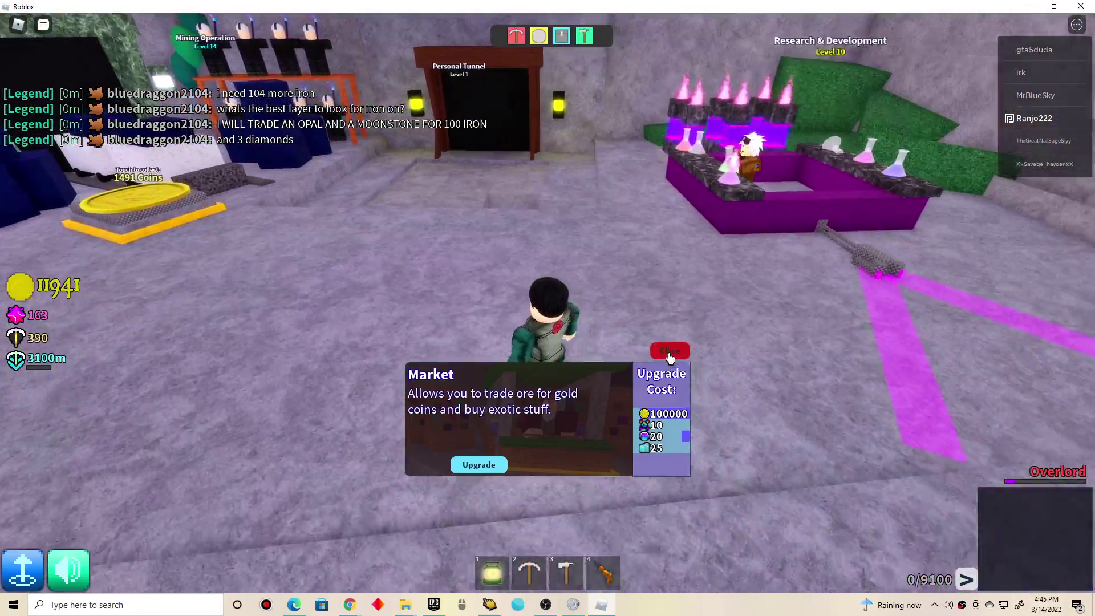
left_click(671, 352)
key("w")
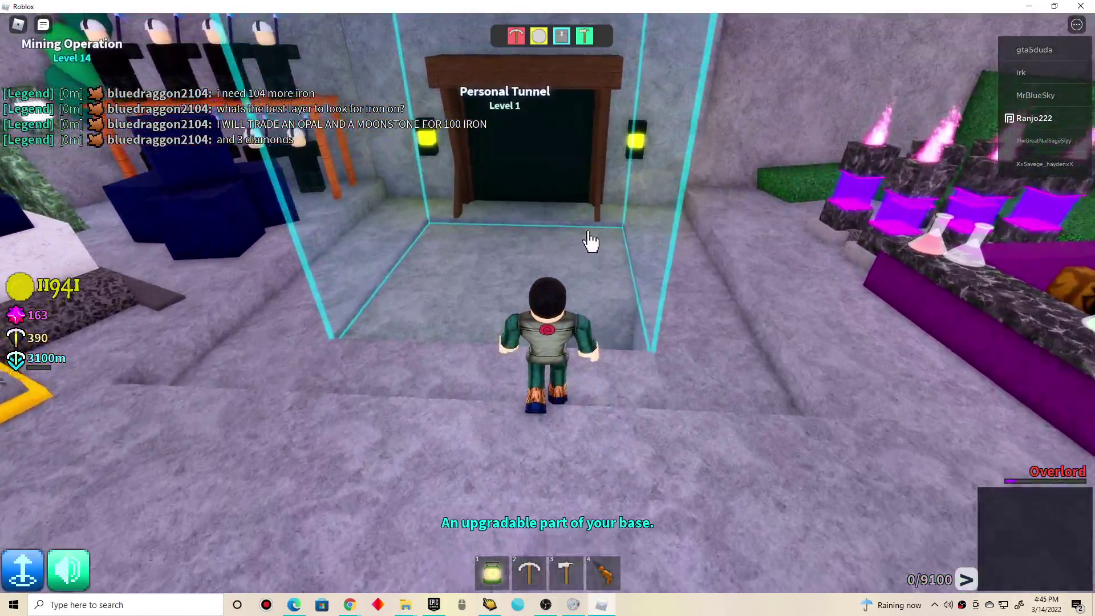
key("w")
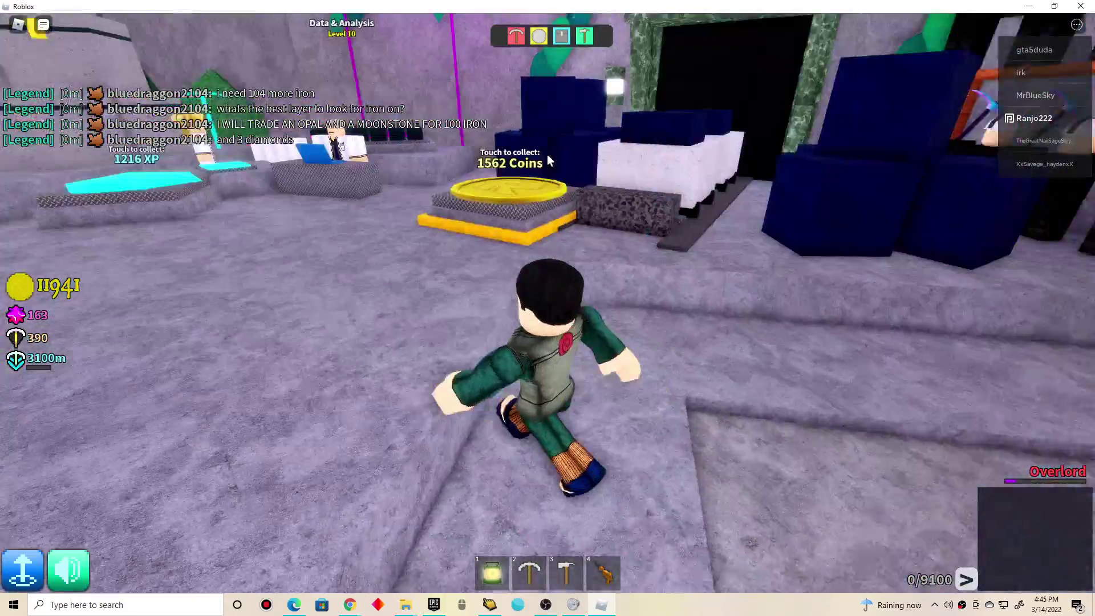
key("w")
left_click(573, 241)
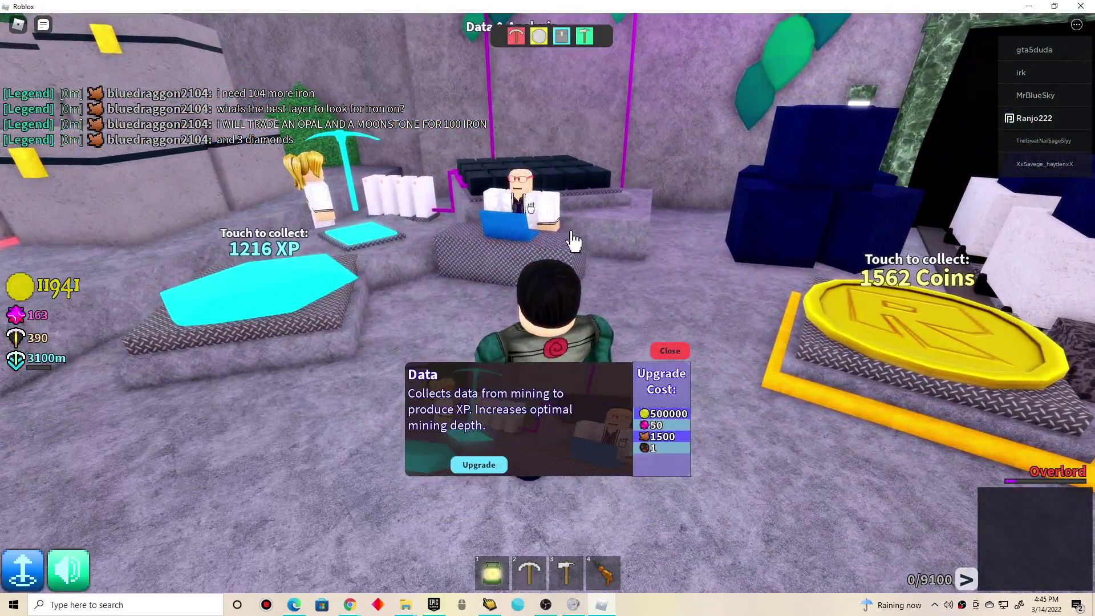
key("d")
left_click(770, 151)
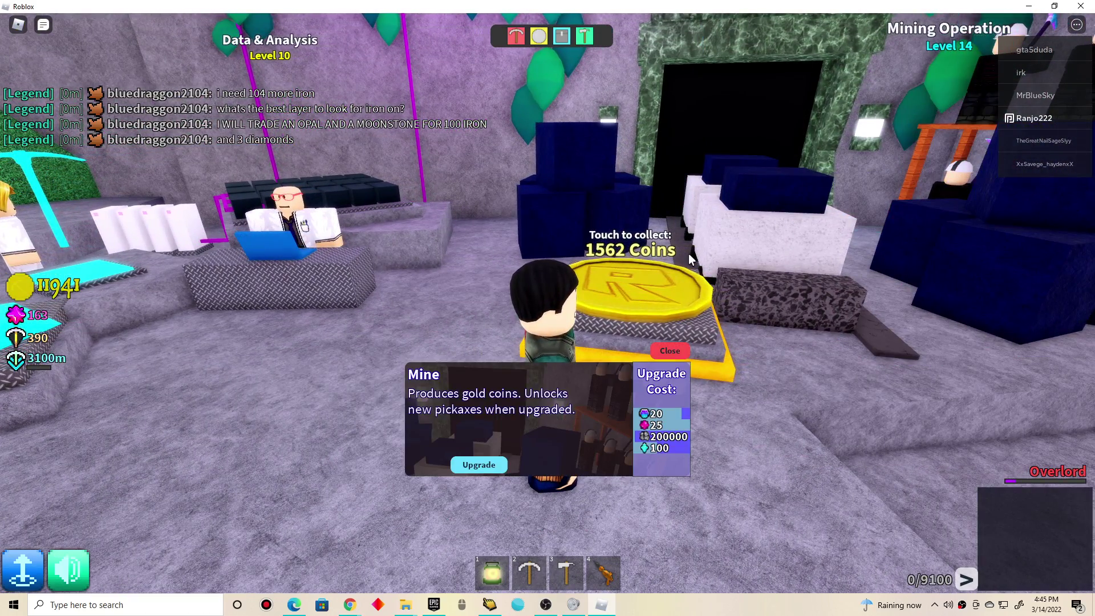
key("a")
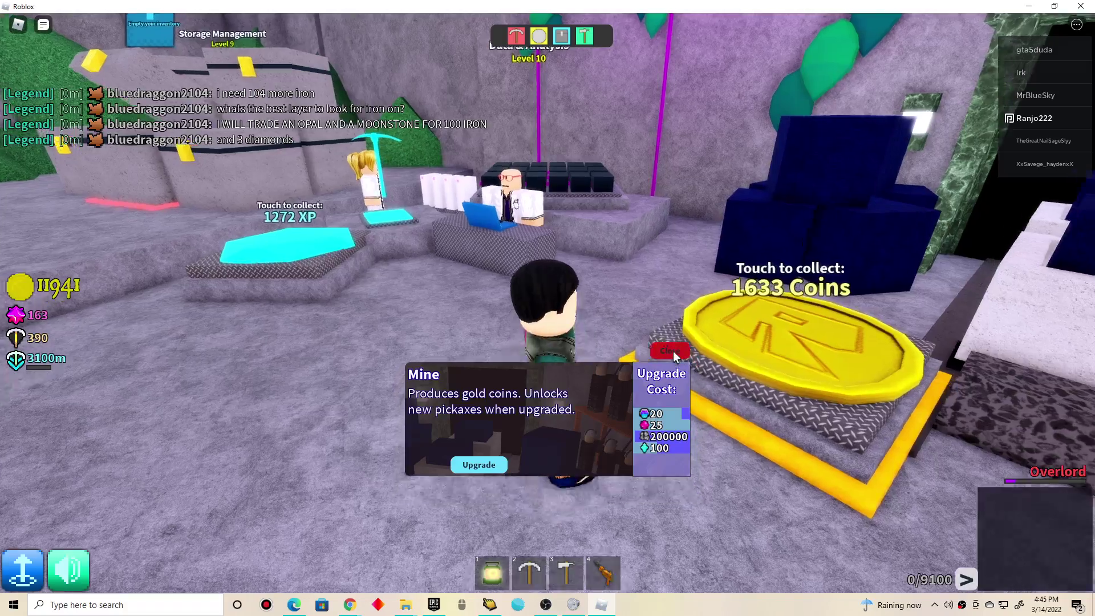
Browse the pickaxe list with Serendibite equipped and later pickaxes locked to levels 15, 24, 25.
left_click(672, 352)
key("s")
left_click(518, 43)
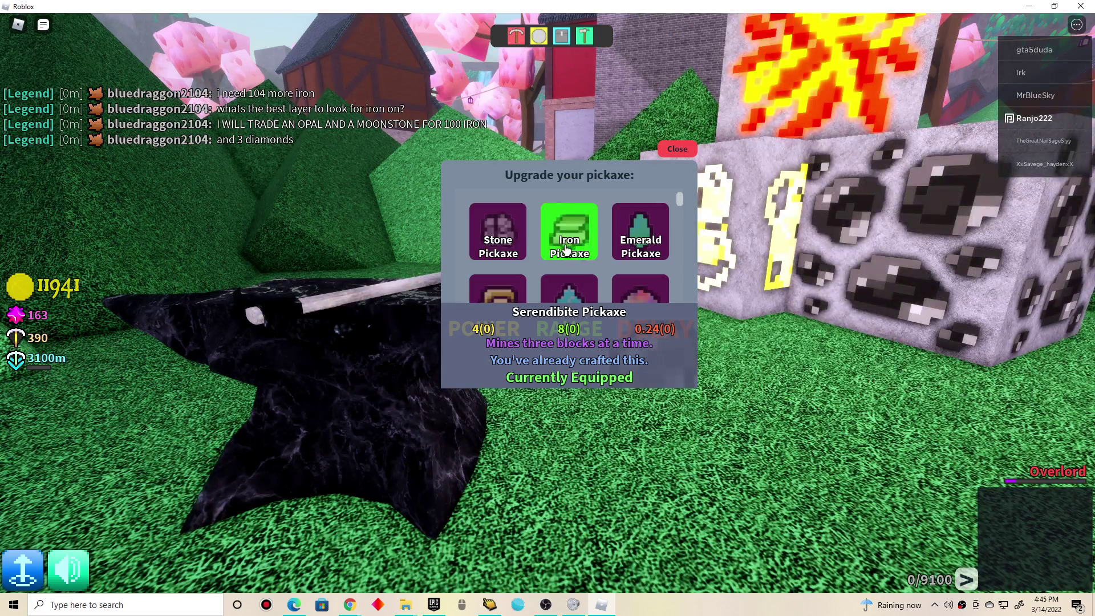
scroll(565, 248, "down", 10)
scroll(551, 250, "up", 3)
scroll(599, 282, "down", 2)
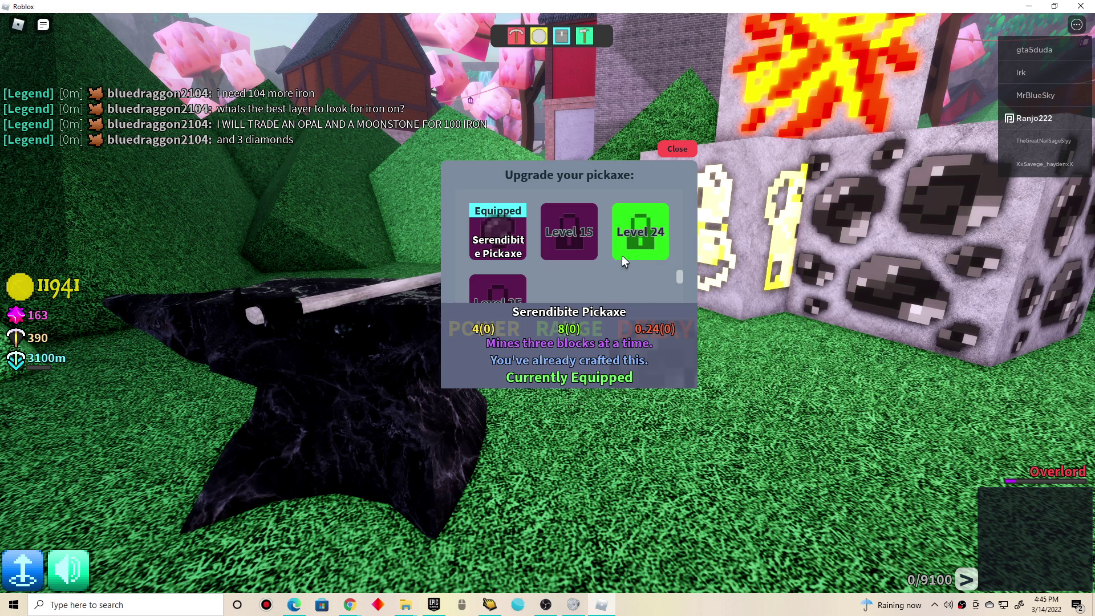
scroll(599, 231, "down", 2)
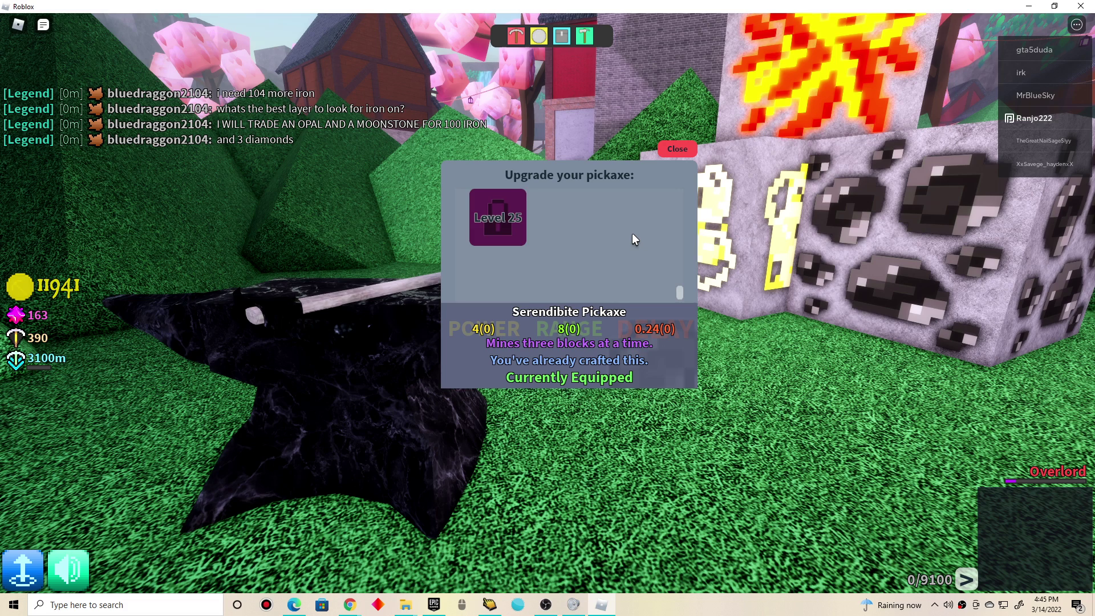
scroll(617, 244, "up", 2)
scroll(586, 264, "down", 1)
scroll(584, 266, "up", 1)
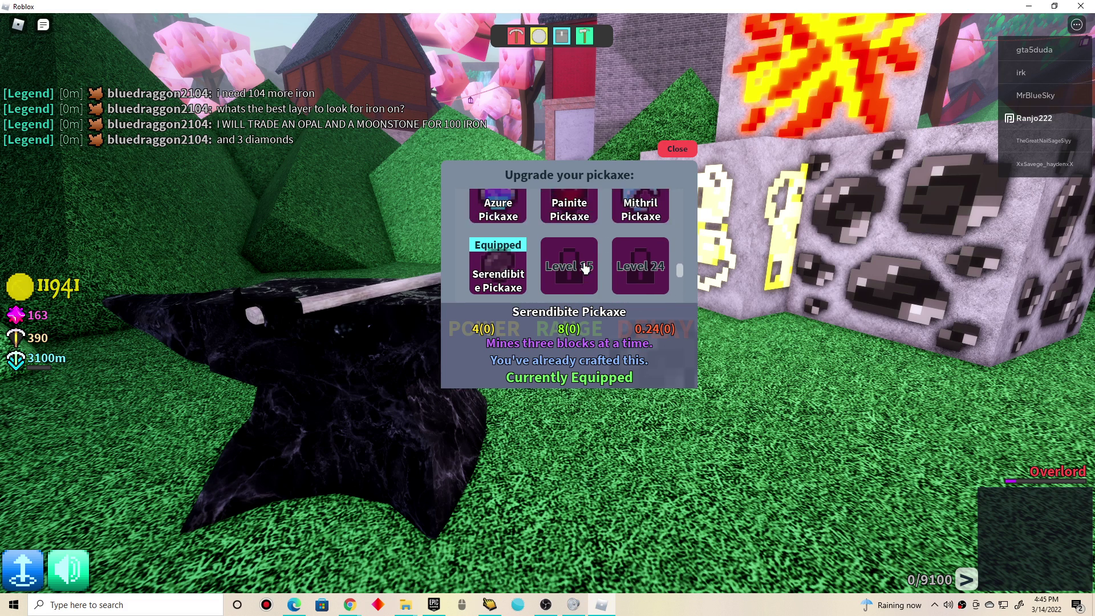
scroll(640, 247, "up", 1)
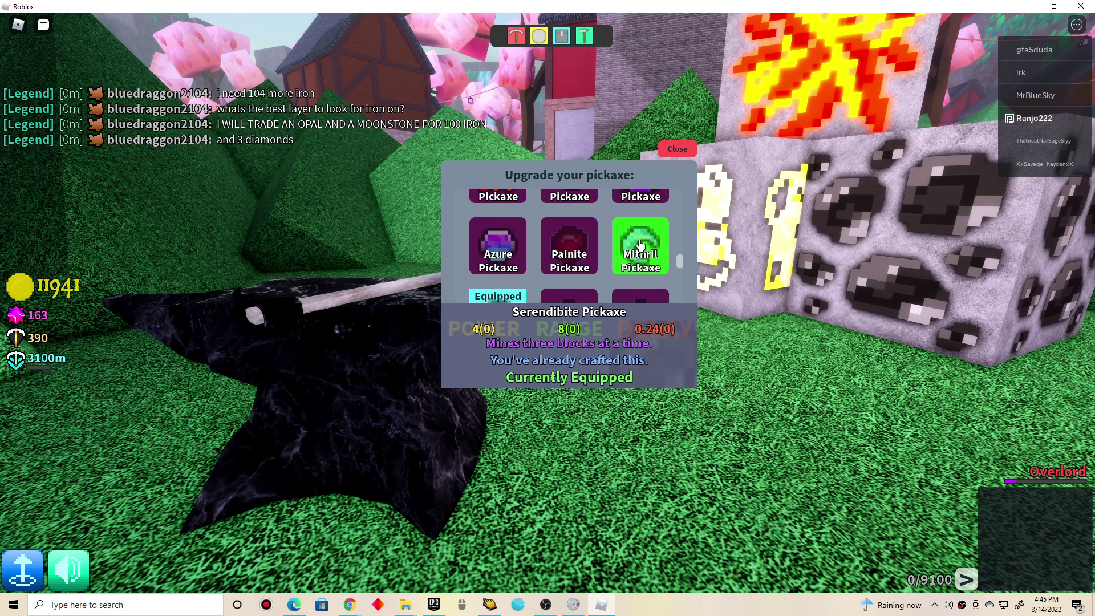
left_click(676, 152)
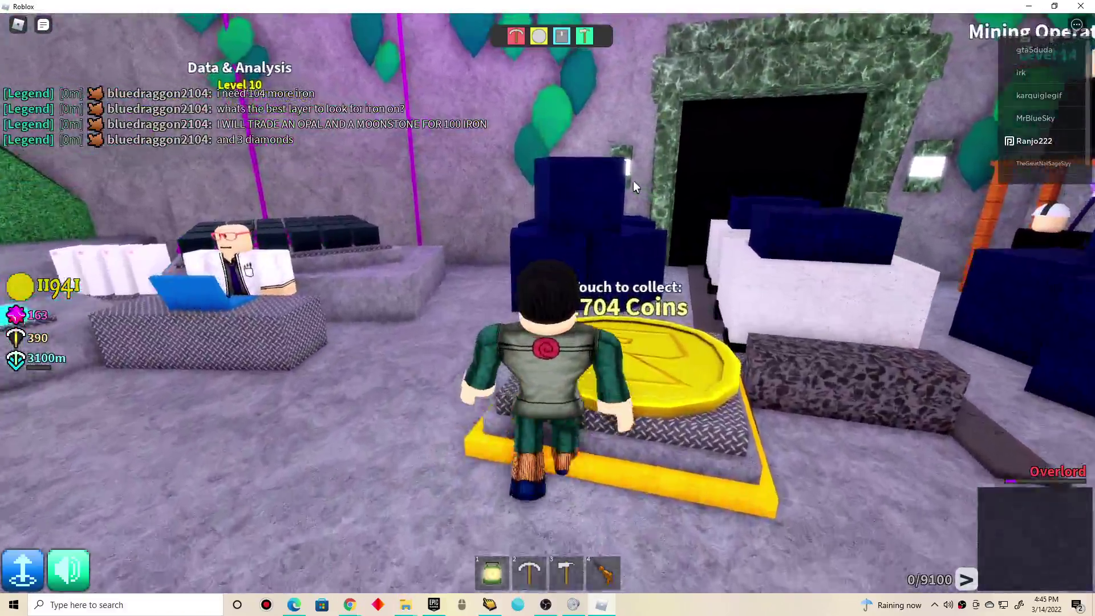
Collect the coin and XP pads for 13,645 gold, and view the Storage upgrade cost.
key("a")
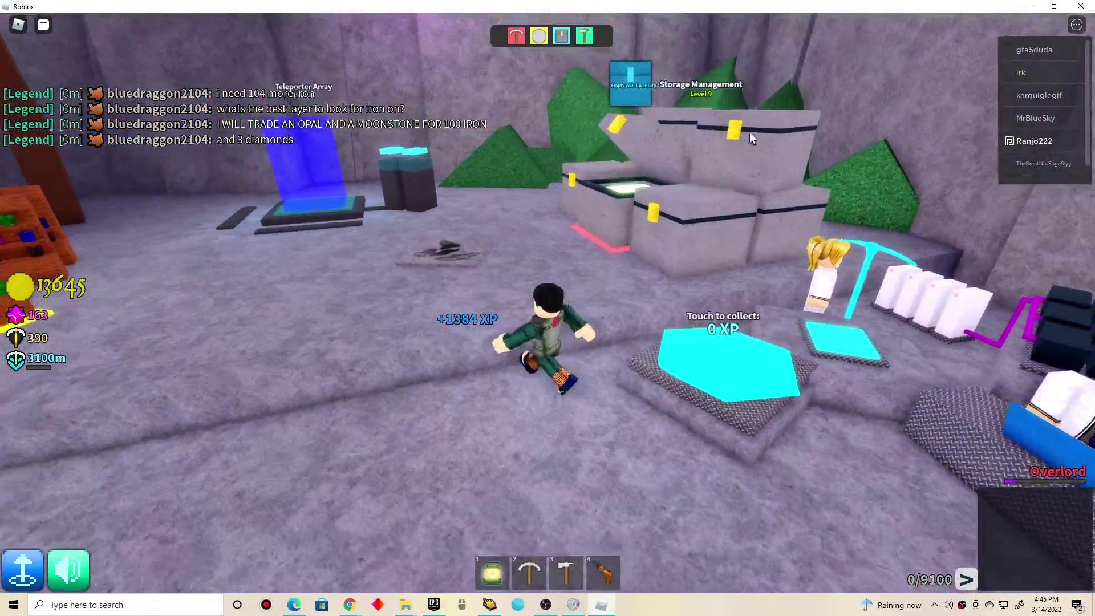
left_click(660, 196)
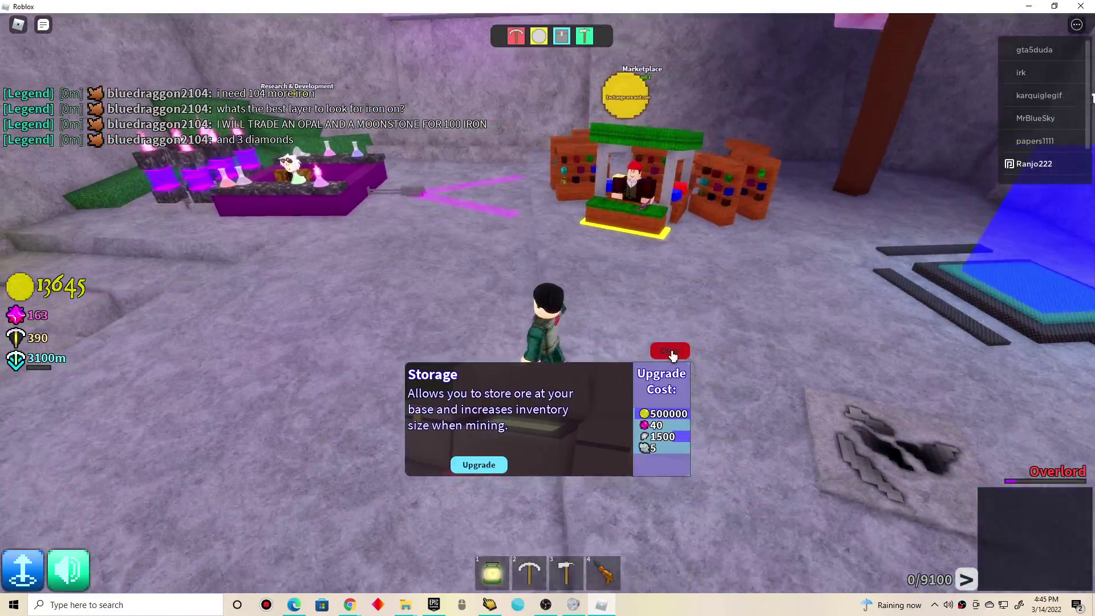
left_click(670, 352)
key("a")
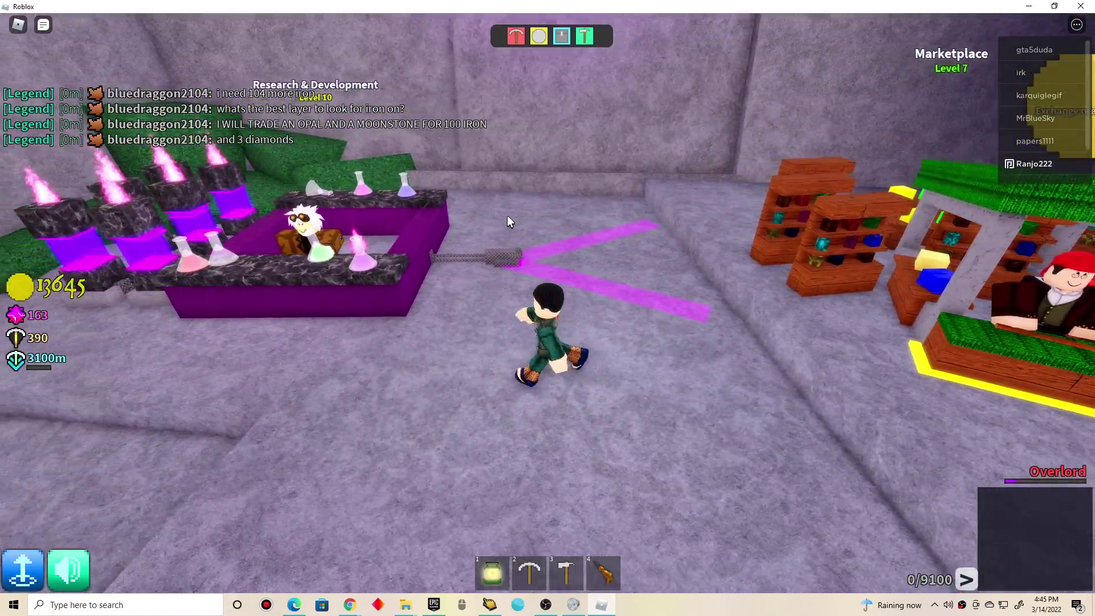
key("d")
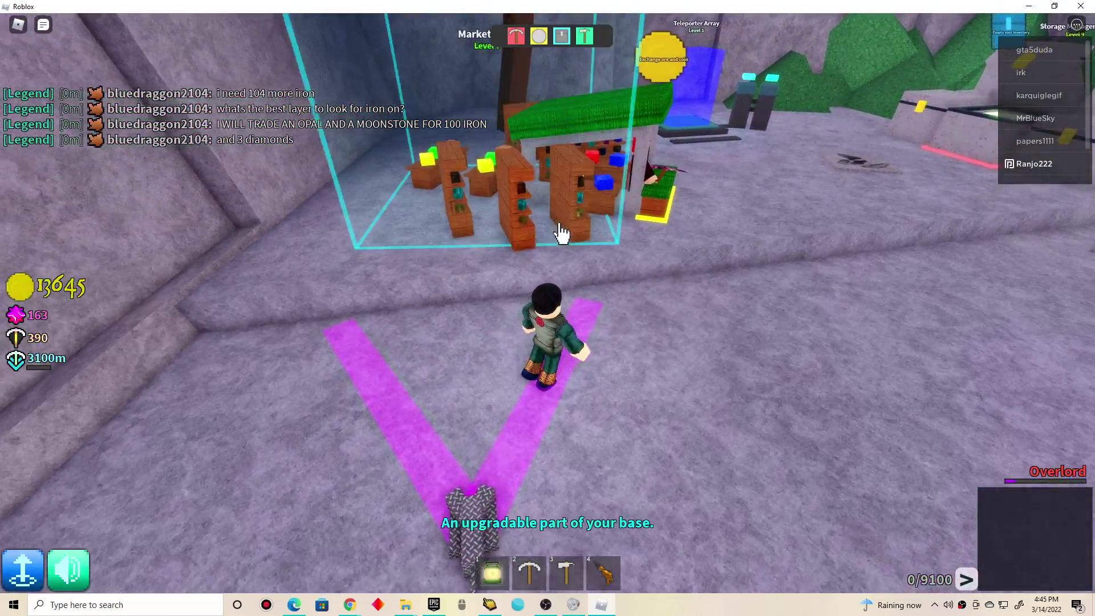
key("d")
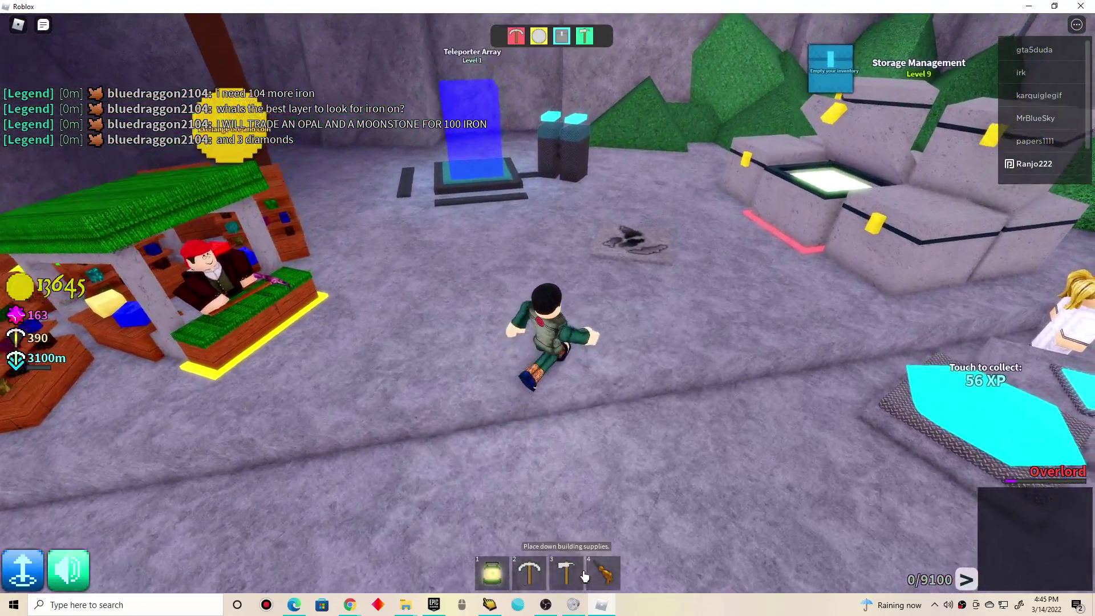
key("s")
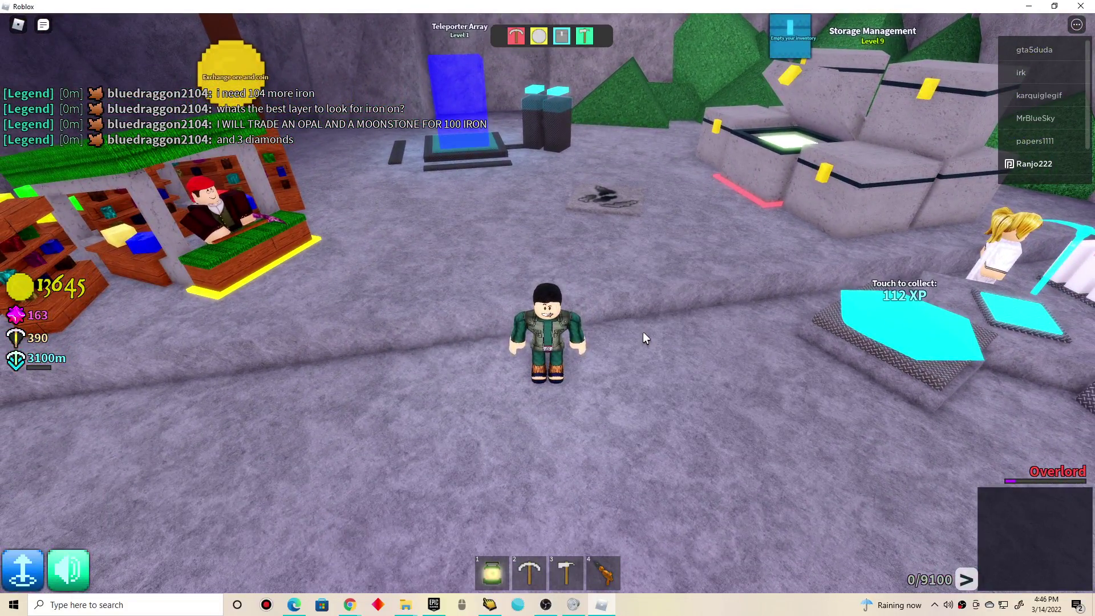